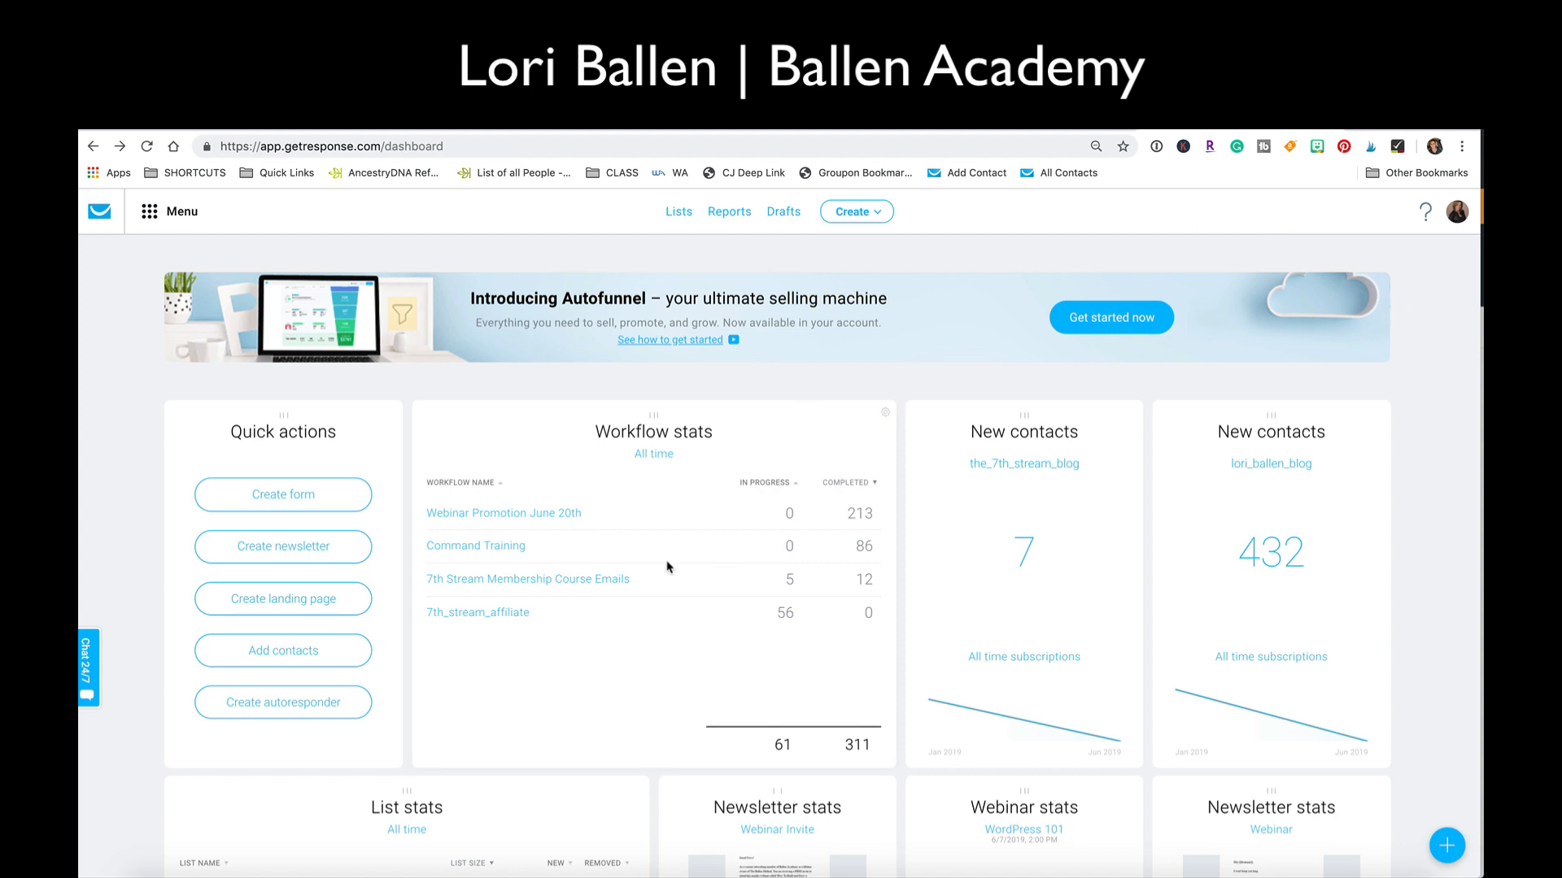
Create a new form from the black course-feedback template headed "Give your honest opinion the course using the form below.".
click(296, 498)
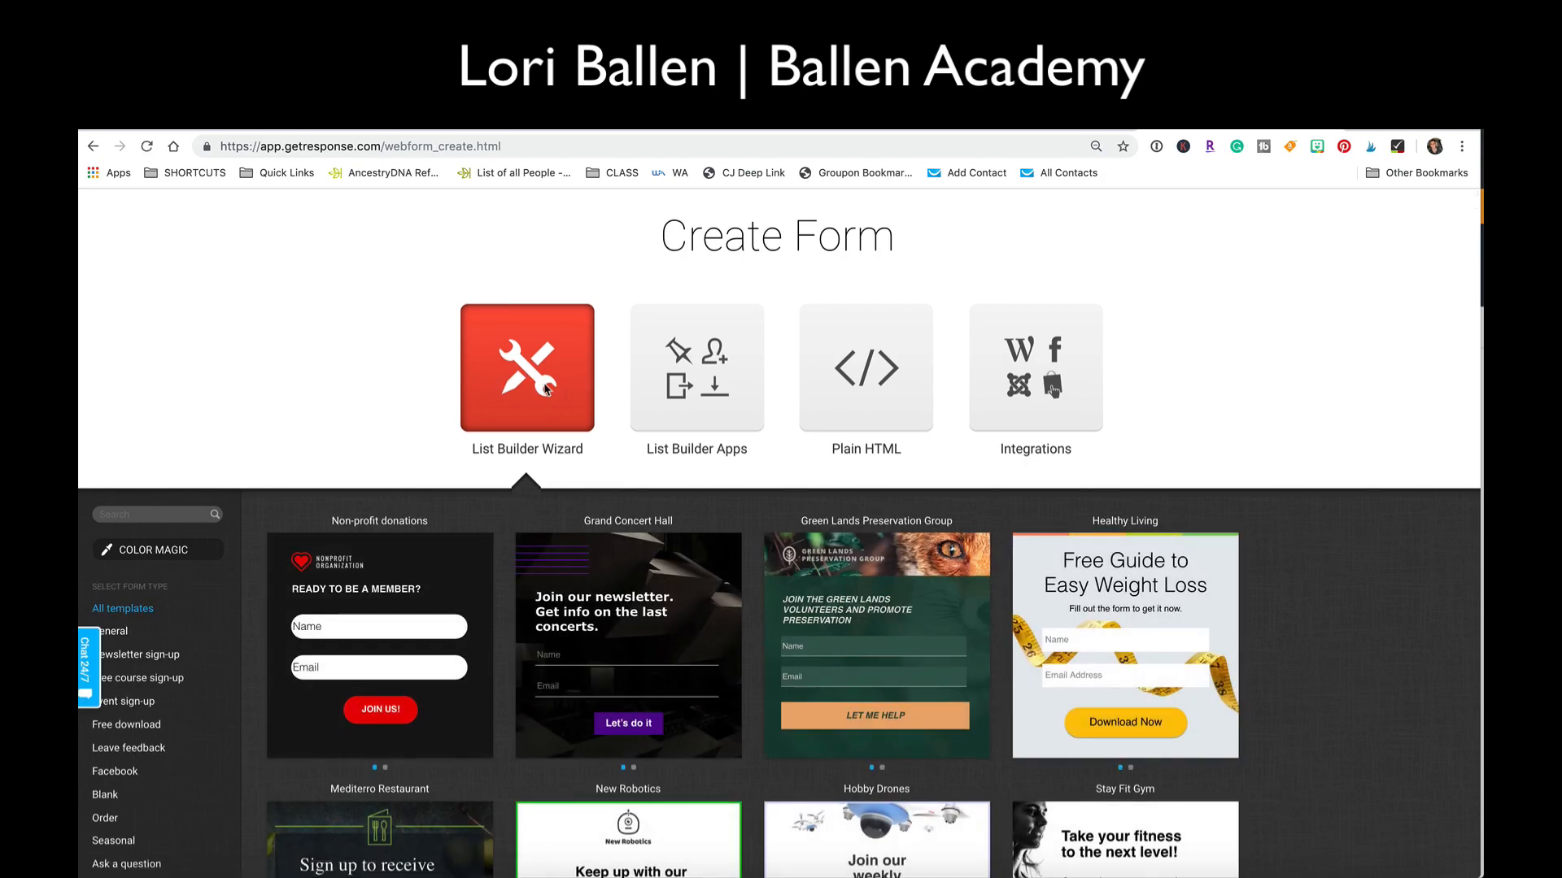
scroll(545, 389, down, 2)
scroll(545, 389, down, 3)
scroll(543, 406, up, 5)
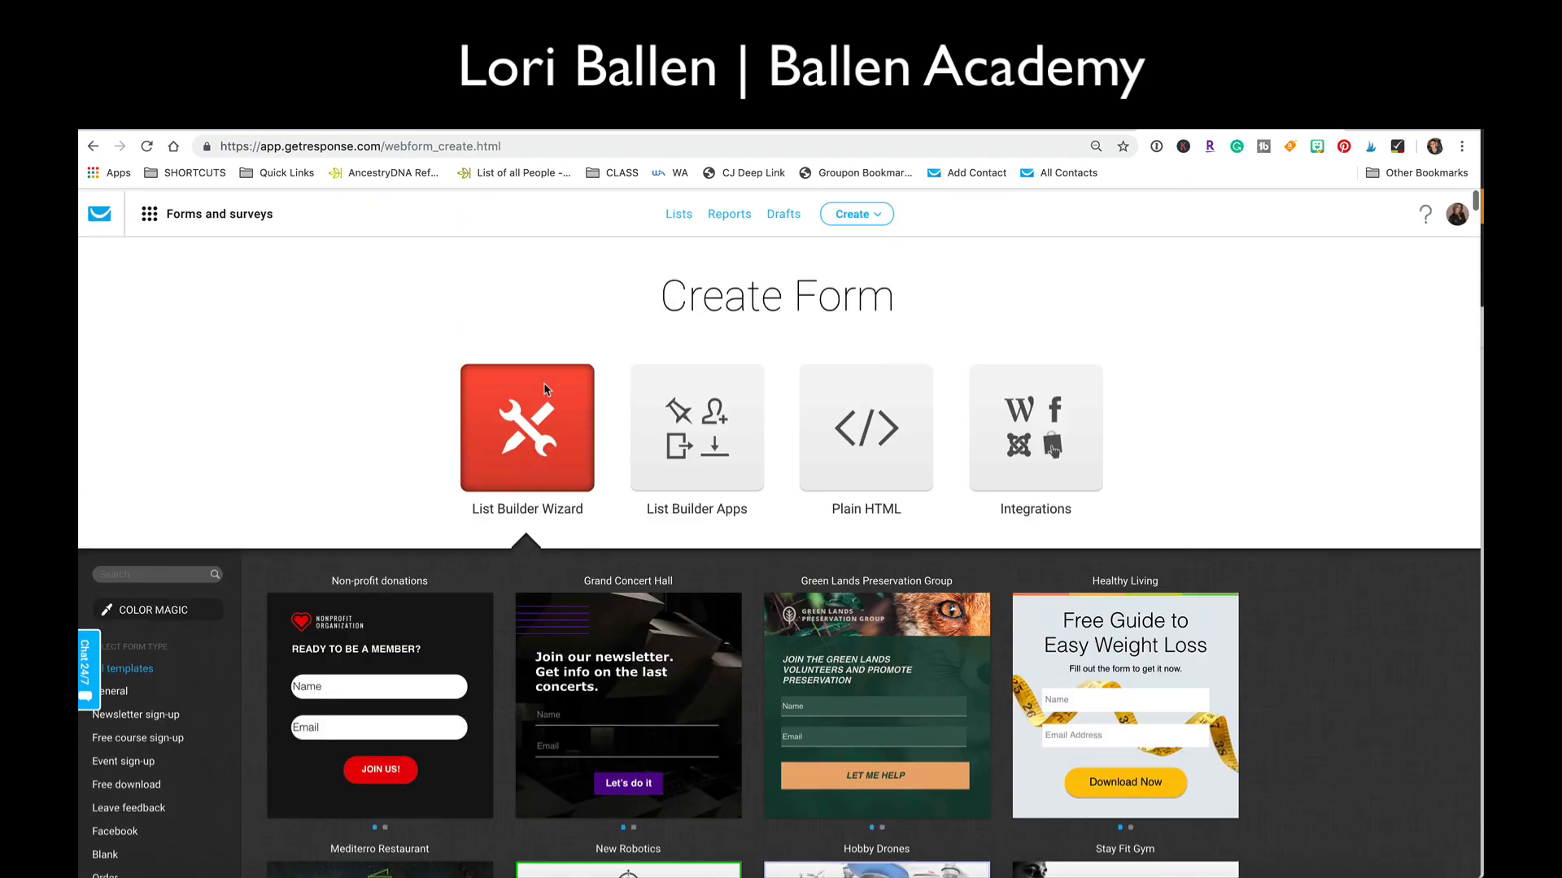
scroll(541, 423, down, 5)
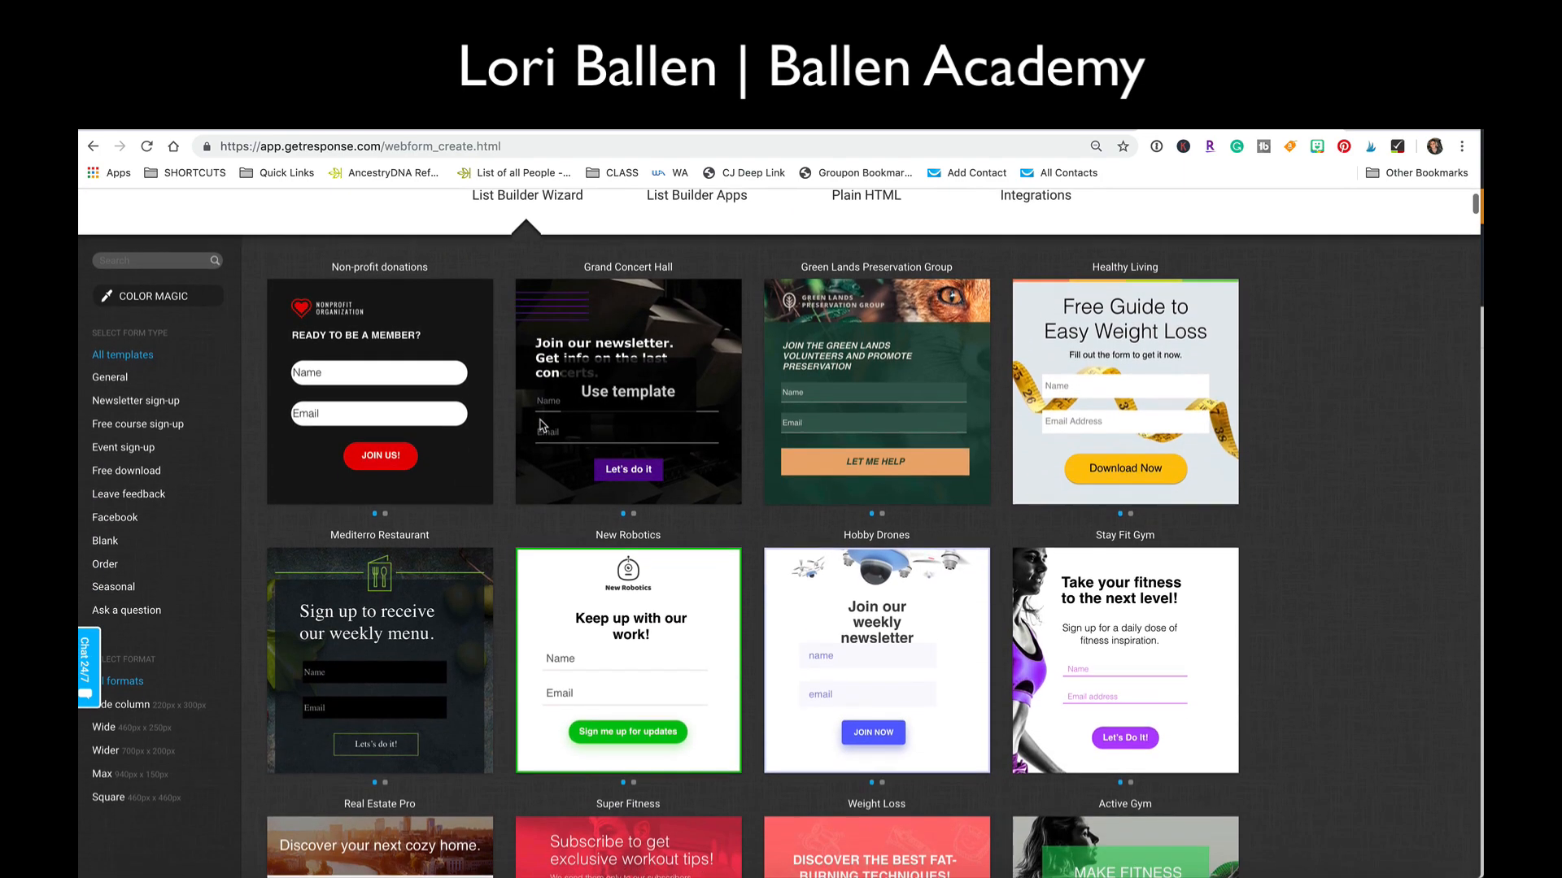
scroll(541, 423, down, 3)
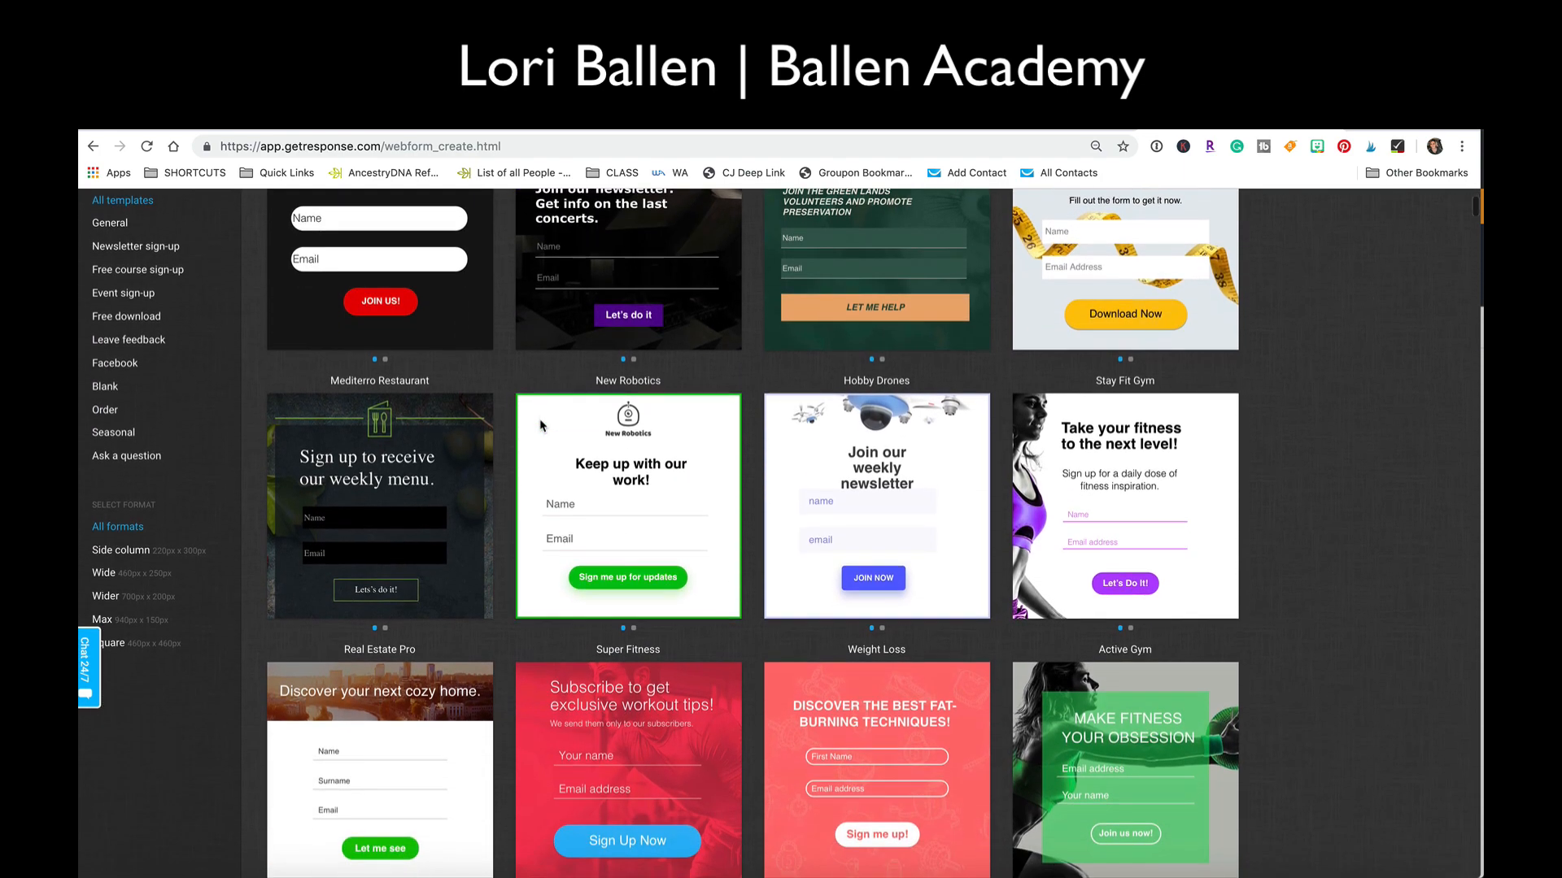
scroll(541, 423, down, 4)
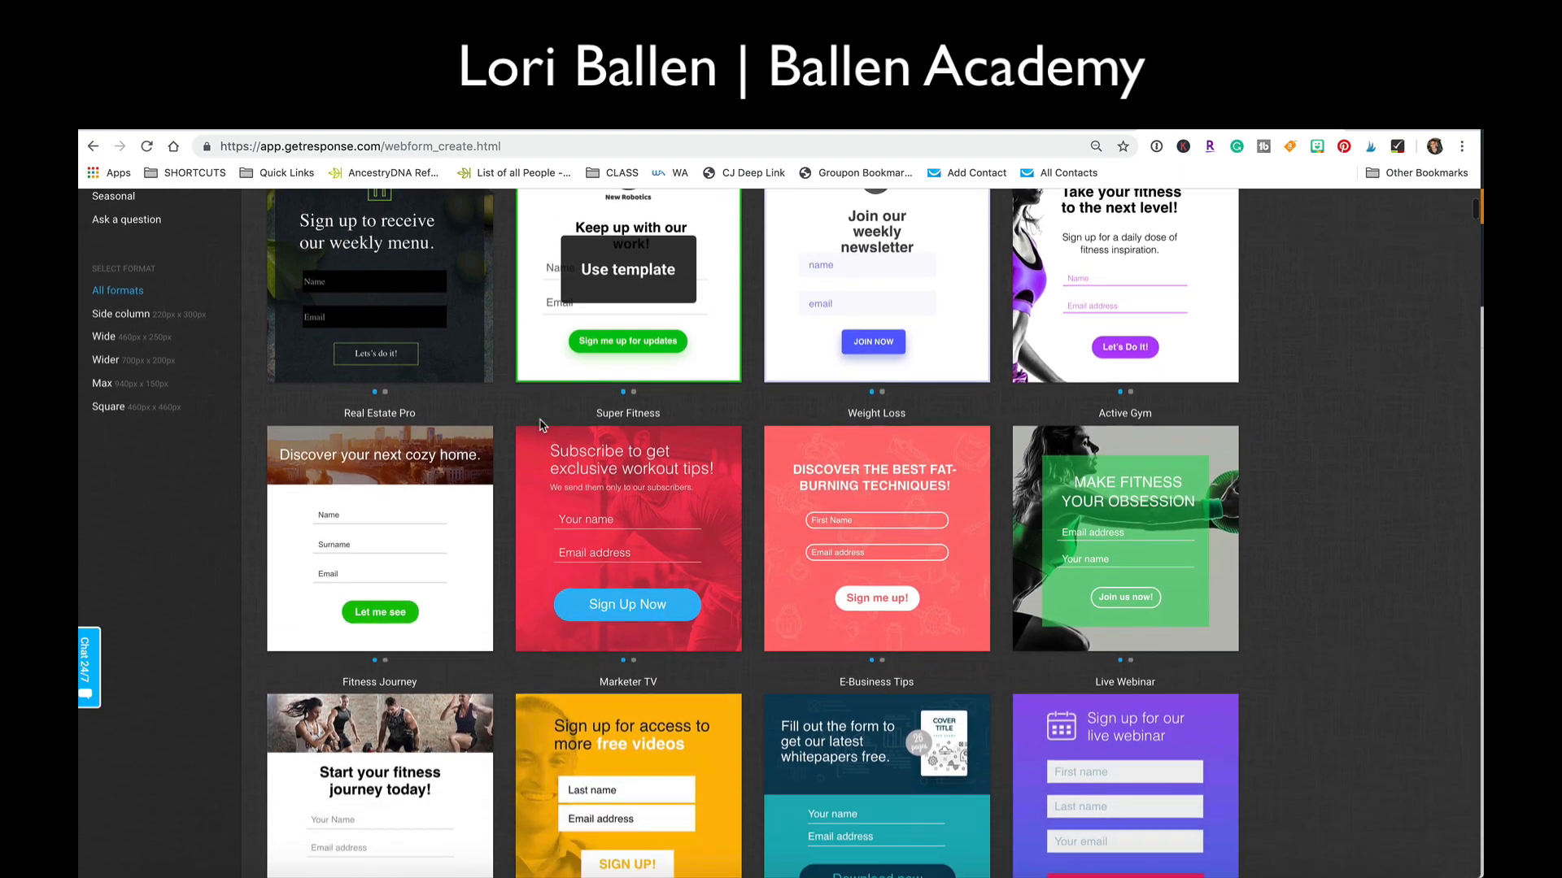
scroll(541, 424, down, 4)
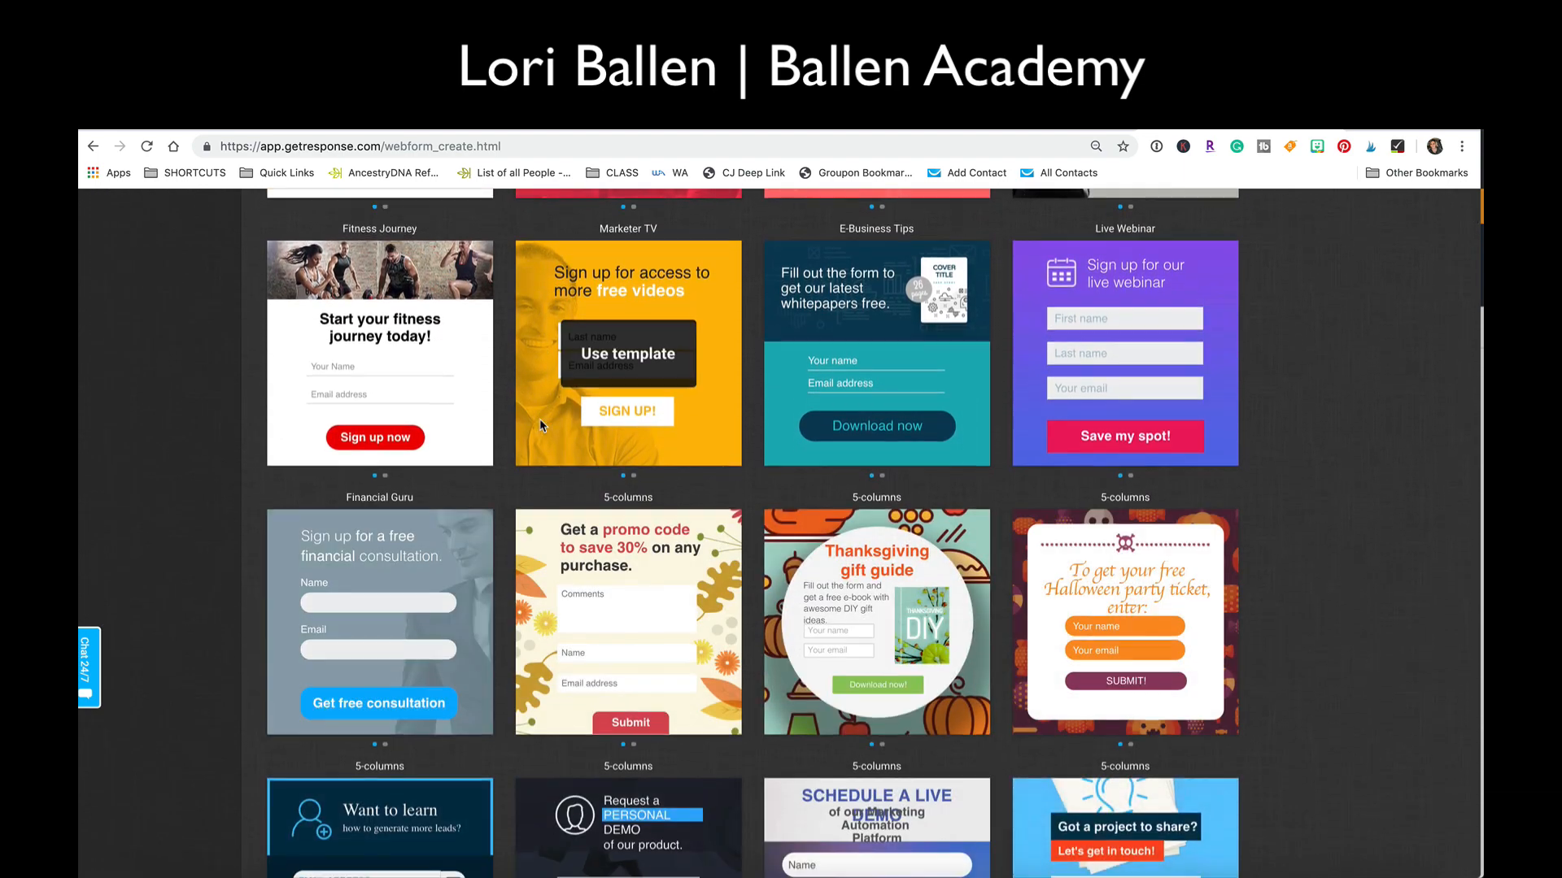
scroll(540, 423, down, 4)
scroll(541, 424, down, 6)
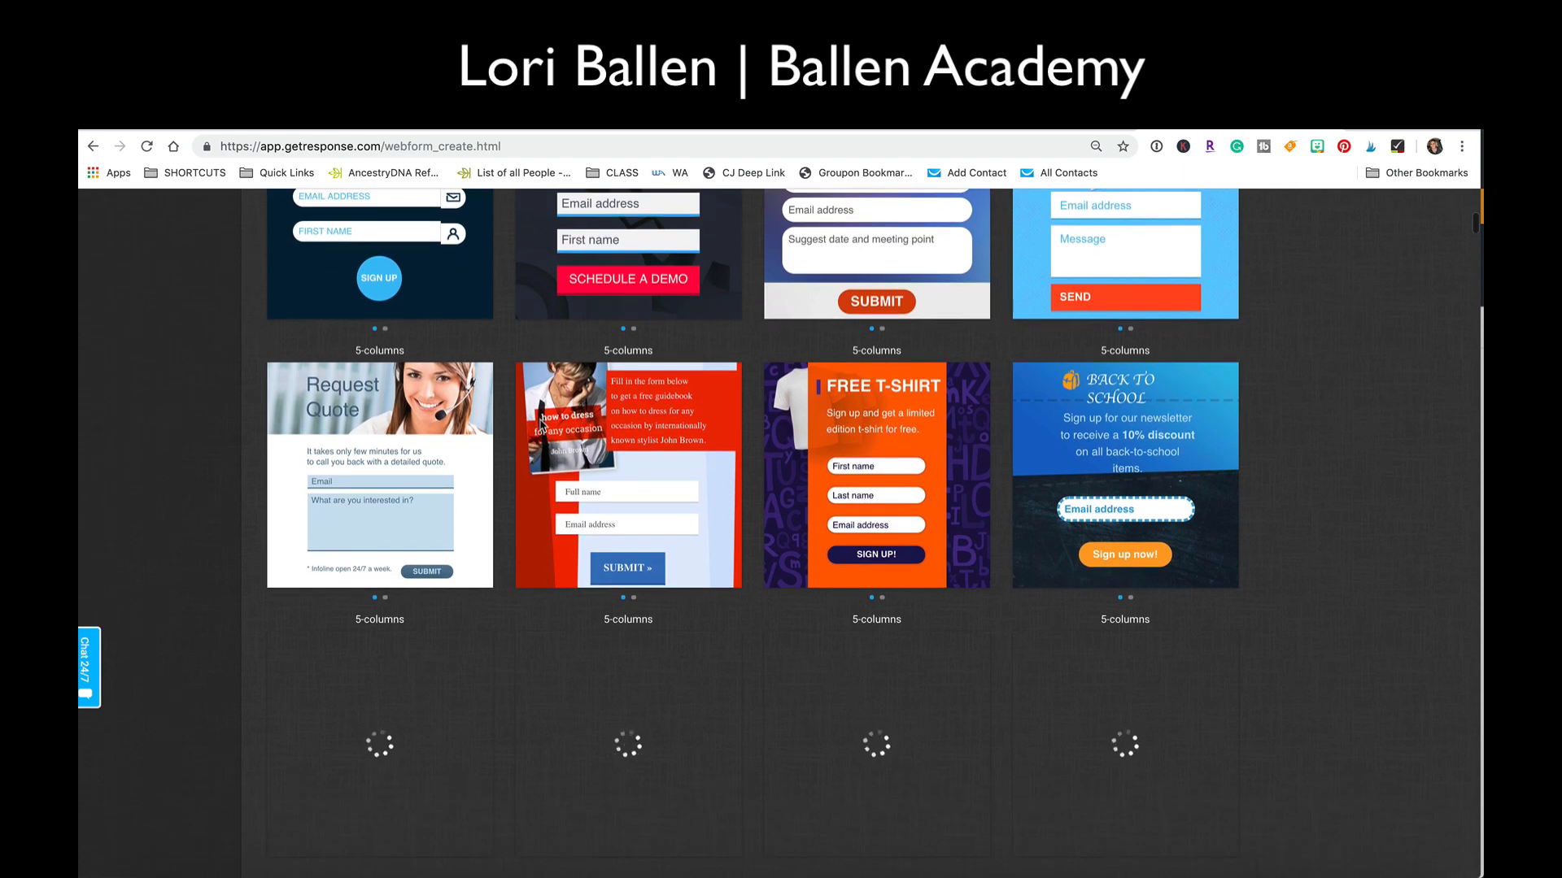
scroll(541, 424, down, 4)
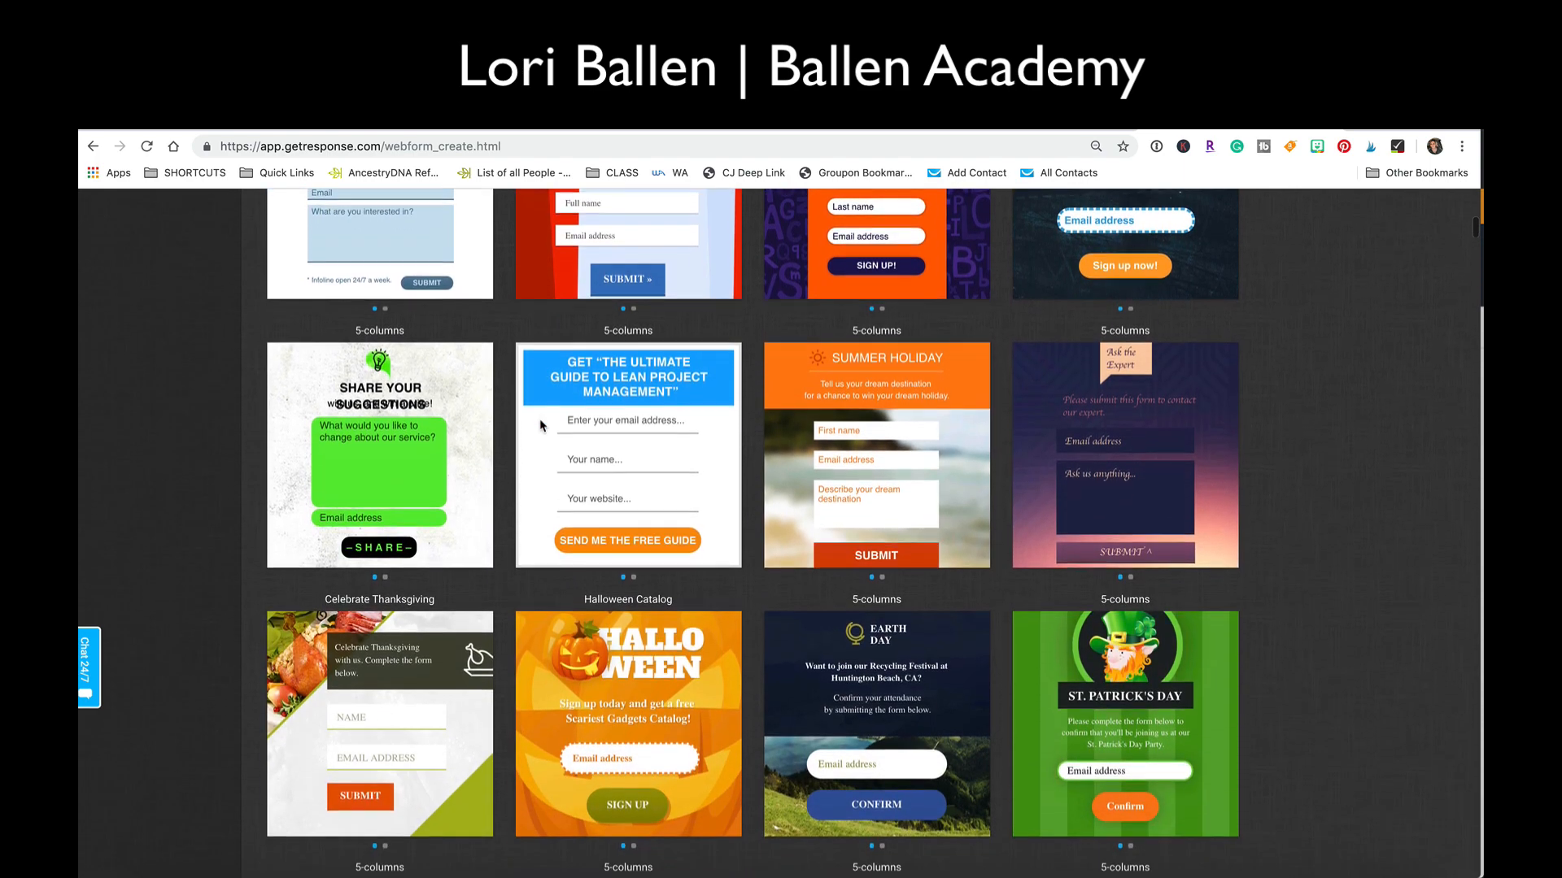
scroll(541, 424, down, 2)
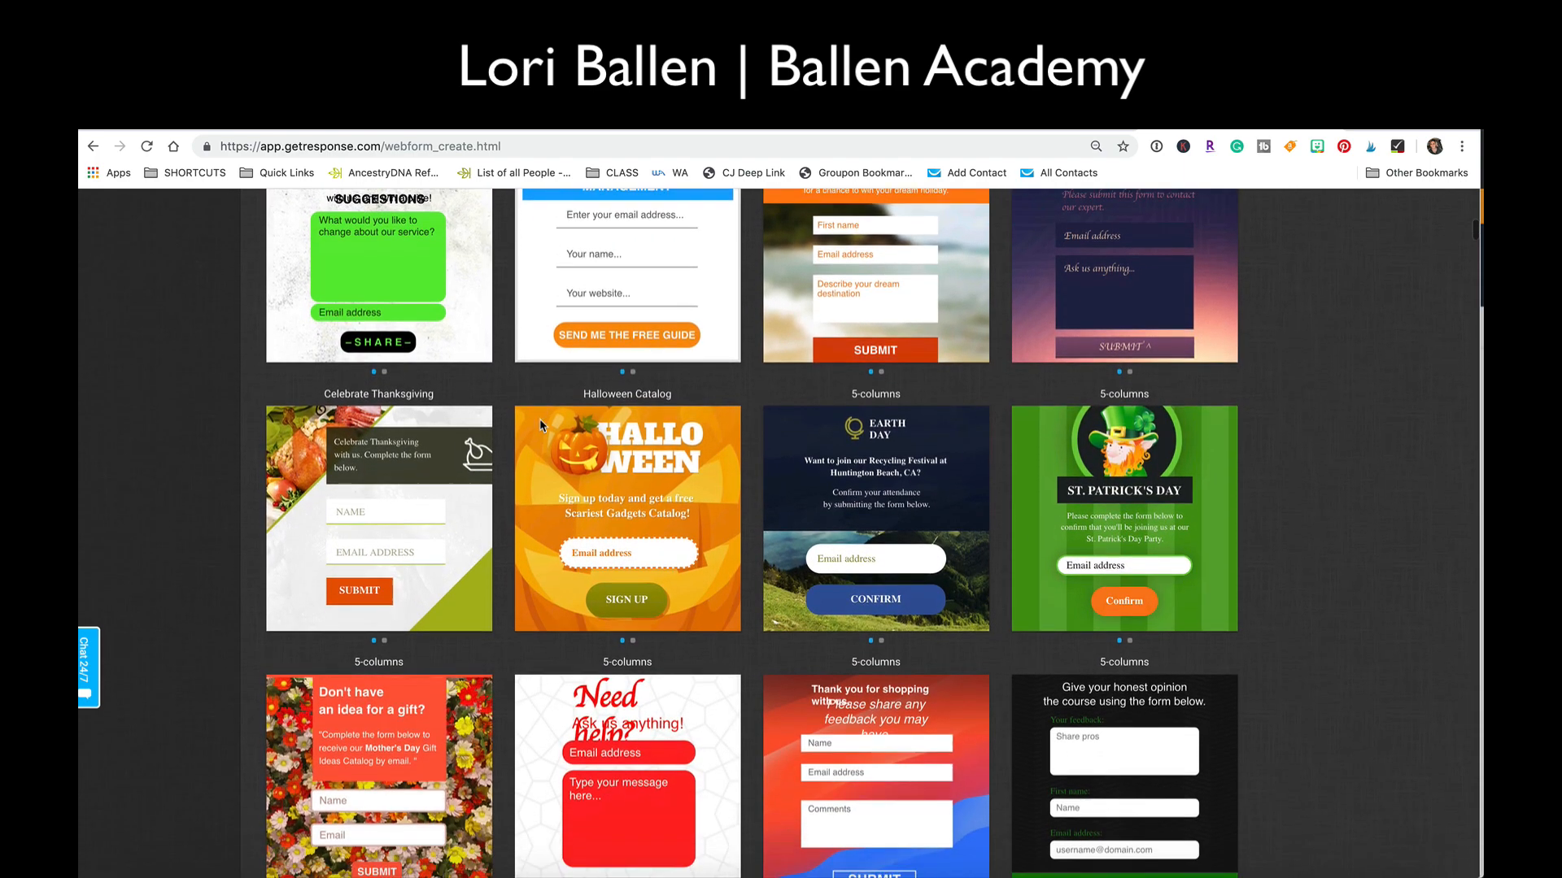
scroll(541, 423, down, 3)
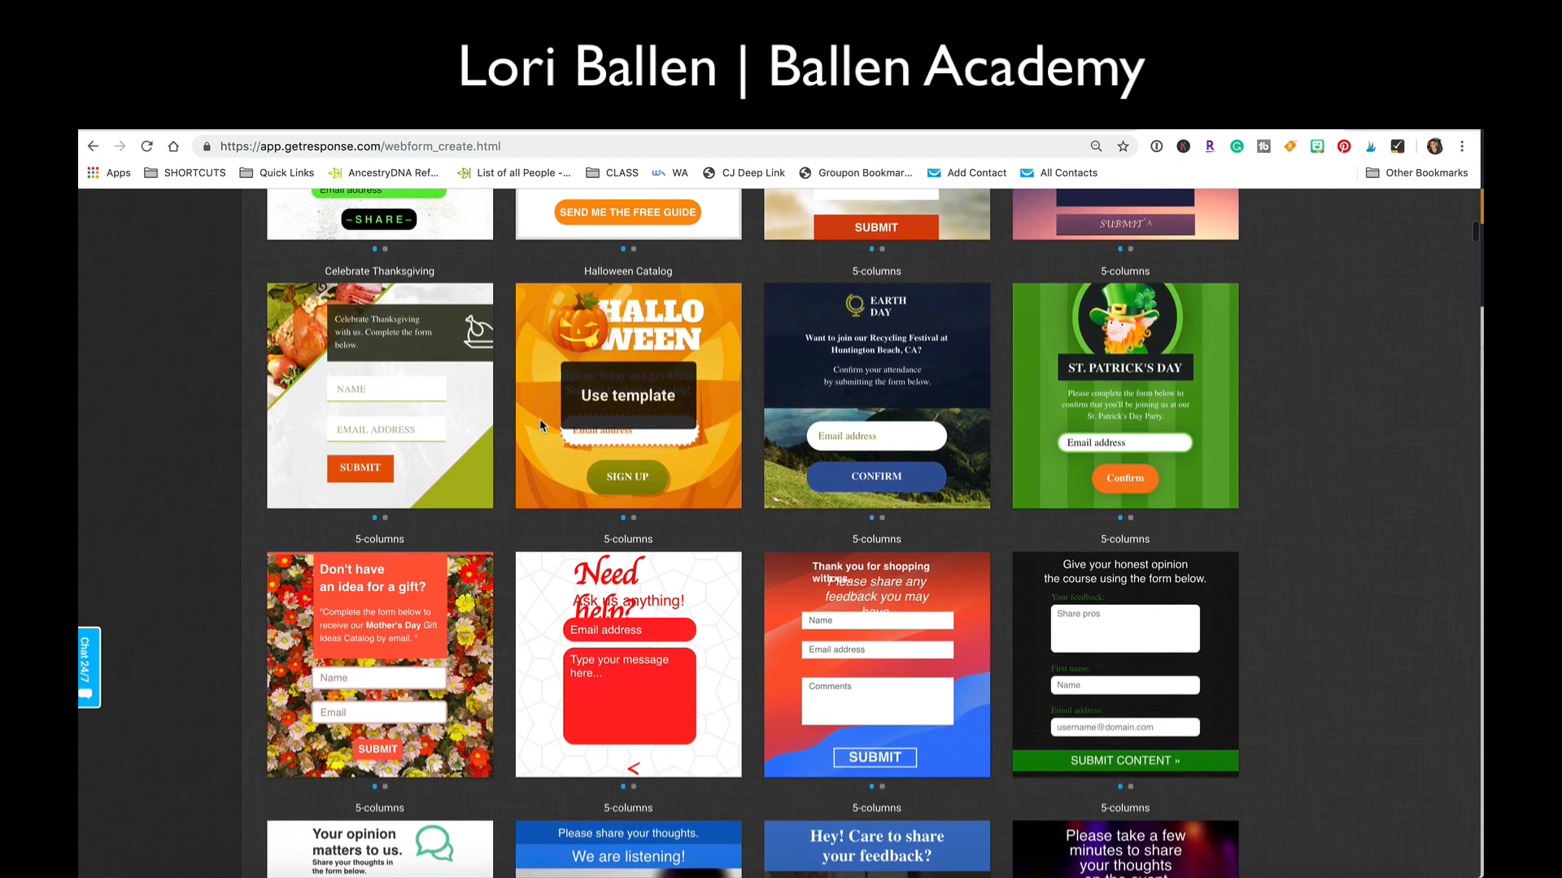
scroll(541, 424, down, 2)
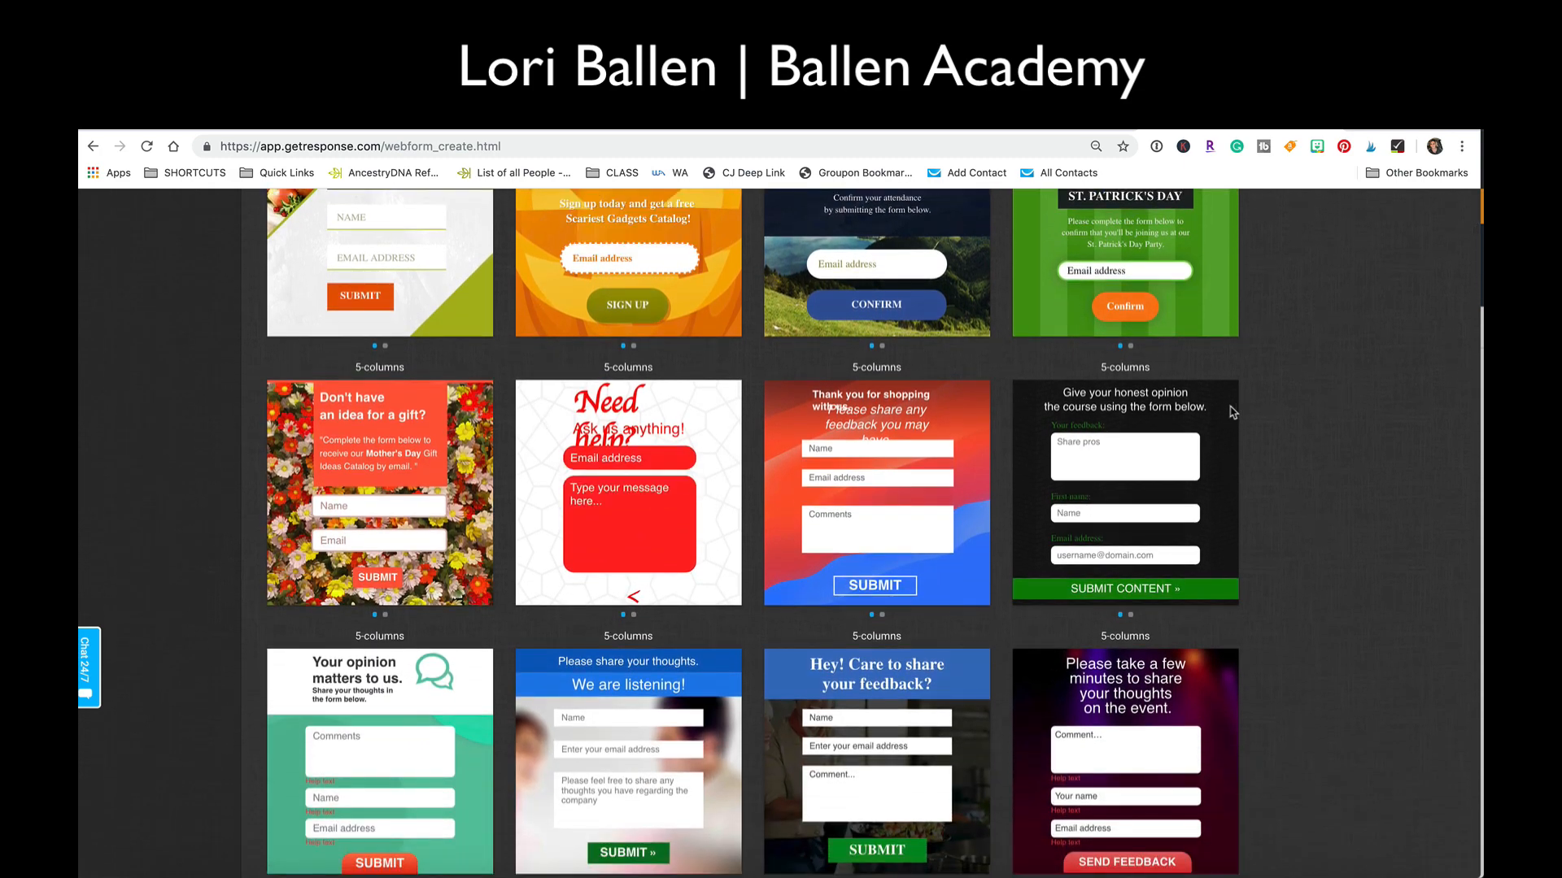
click(1151, 490)
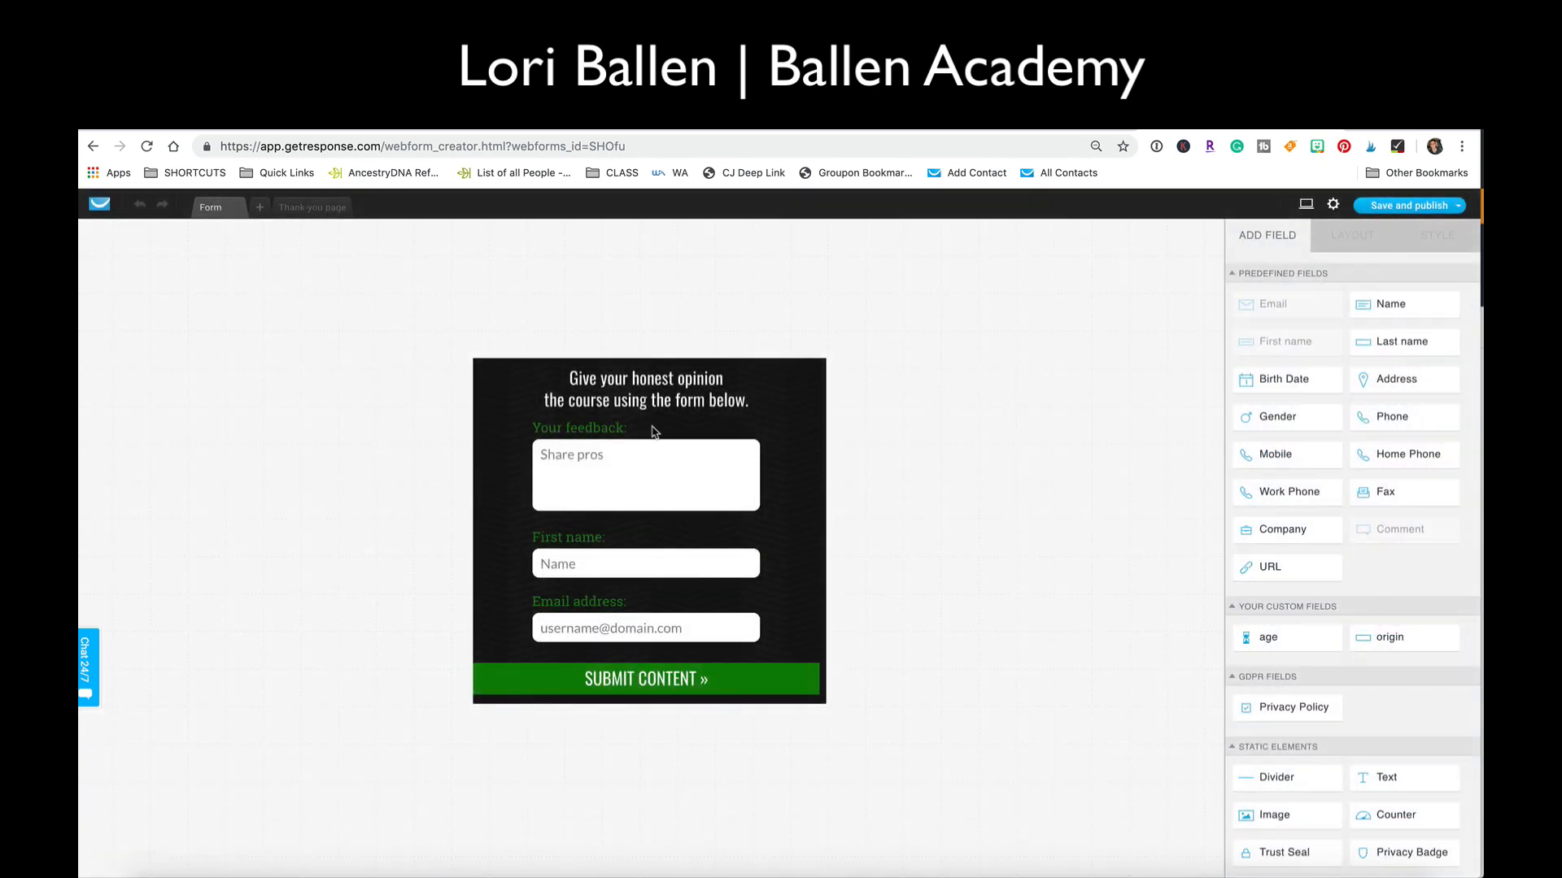
Replace the form's heading text with "Get Affiliate Marketing Tips, Guides, Videos + The Best Affiliate Programs".
click(663, 382)
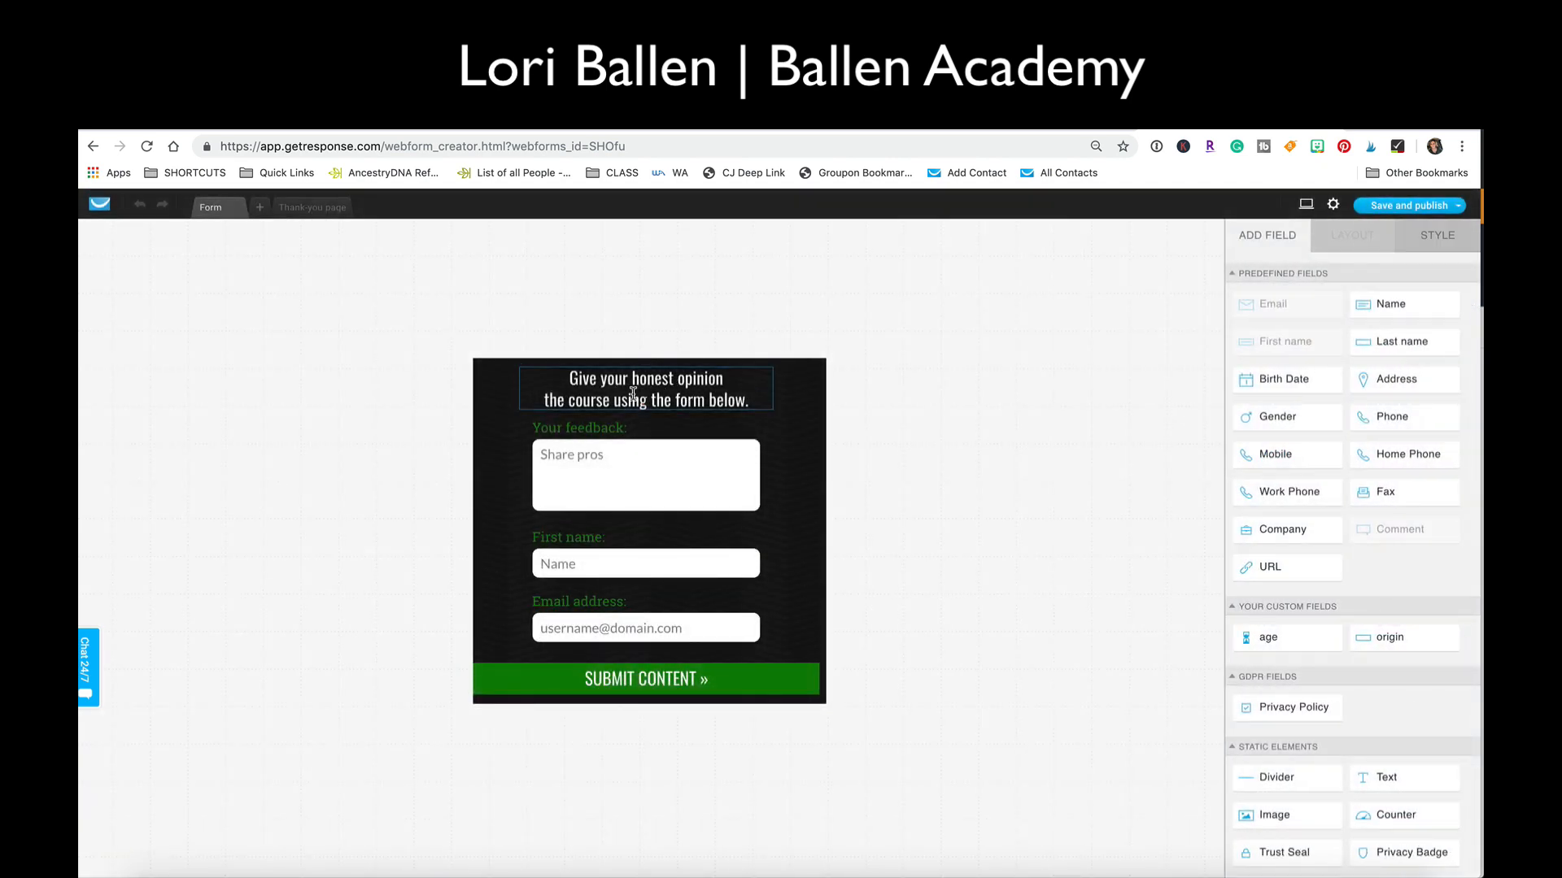
mouse_move(571, 377)
mouse_down()
mouse_move(602, 378)
mouse_move(583, 380)
mouse_up()
click(587, 377)
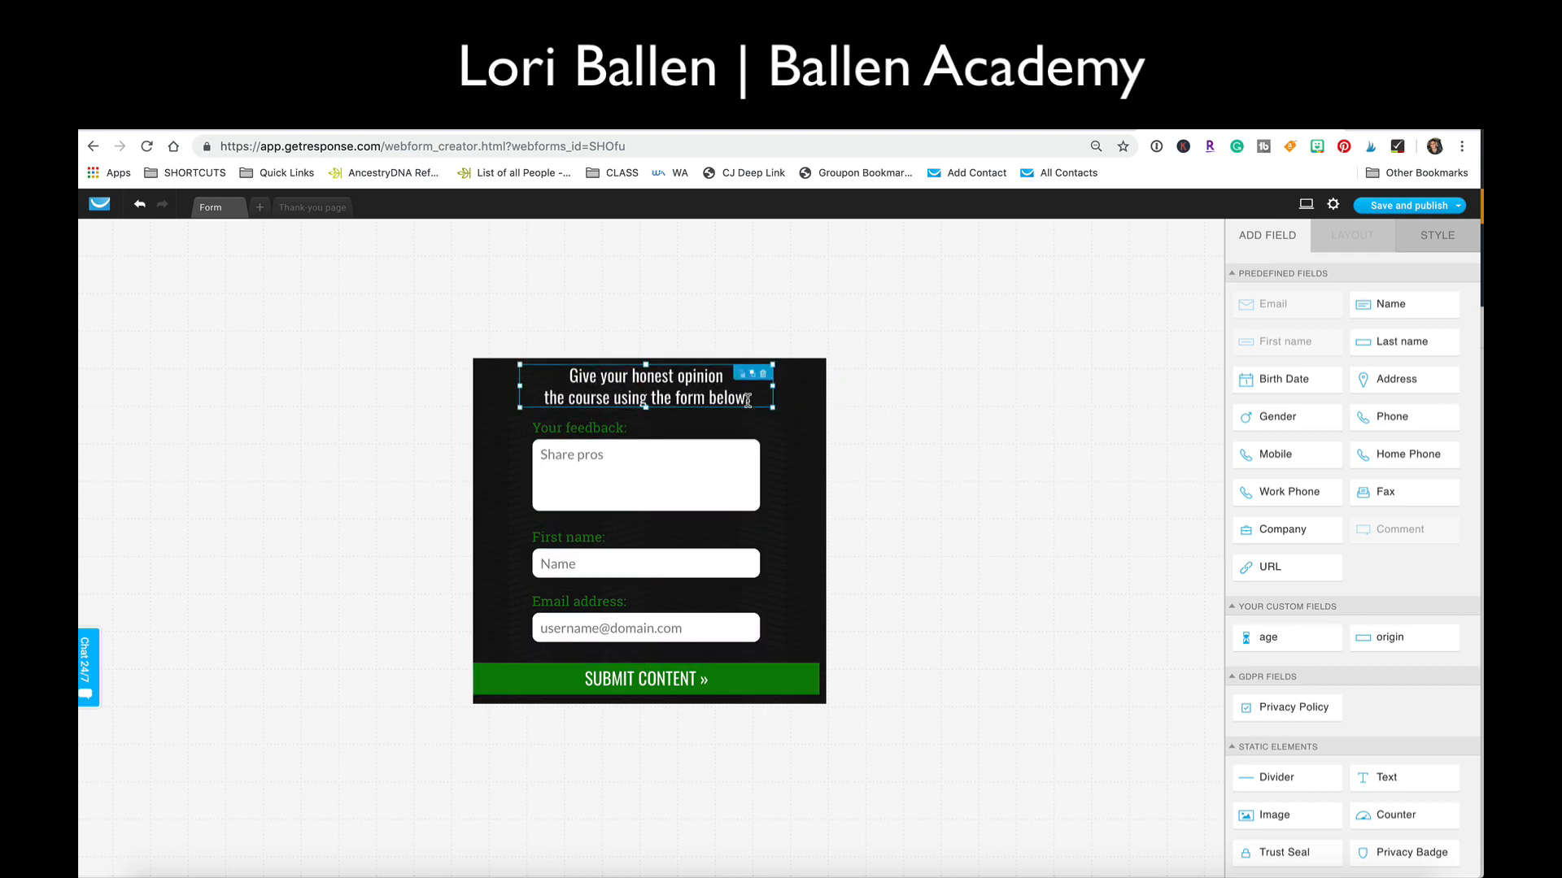
click(573, 375)
drag(573, 376, 749, 399)
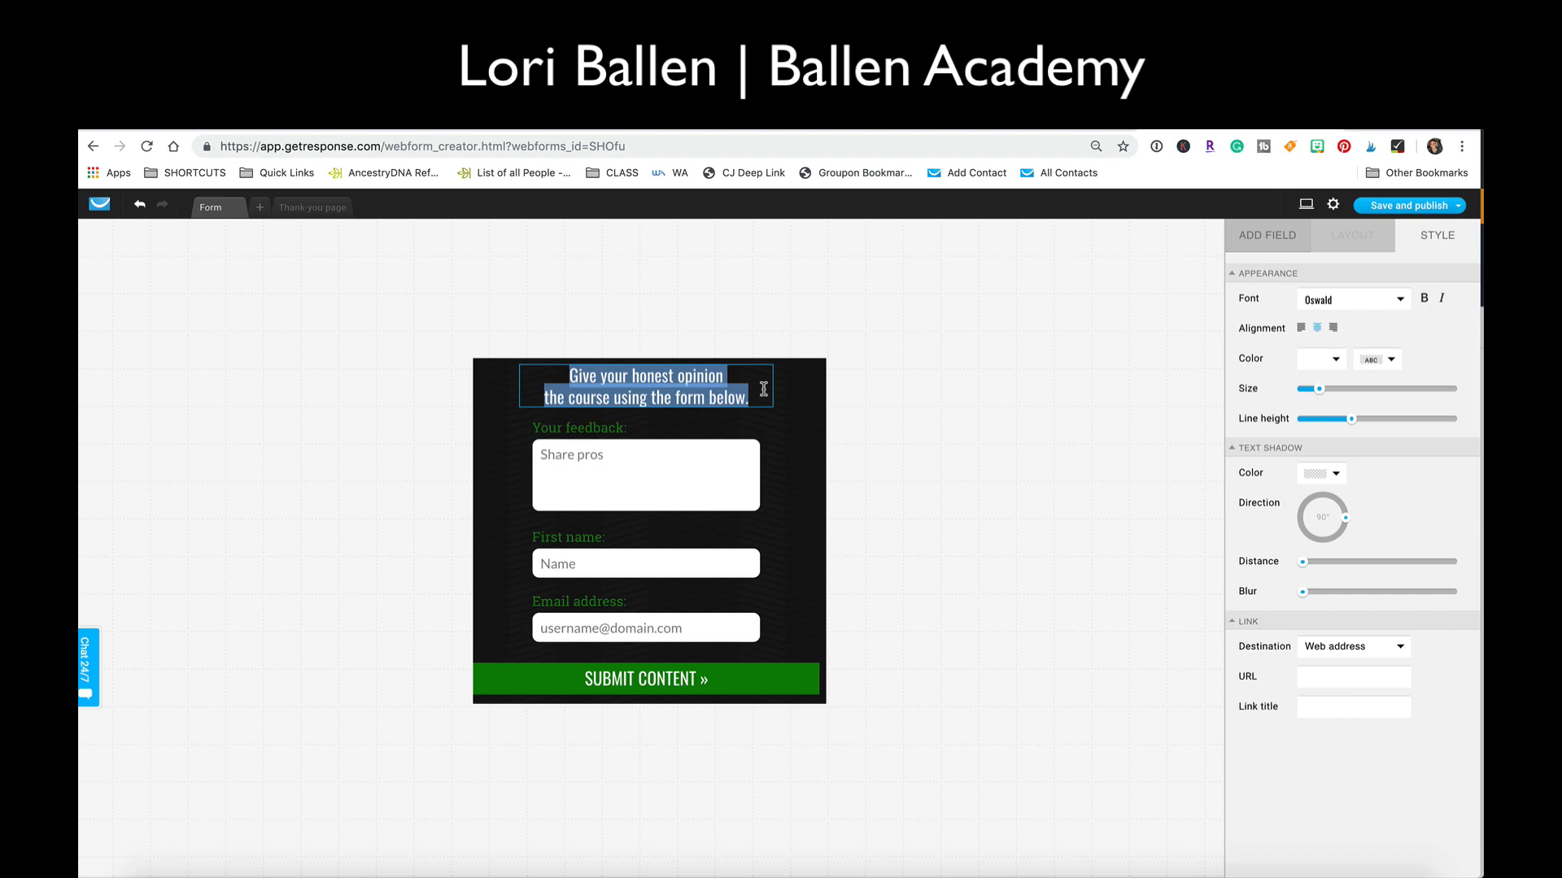
text(Get Aff)
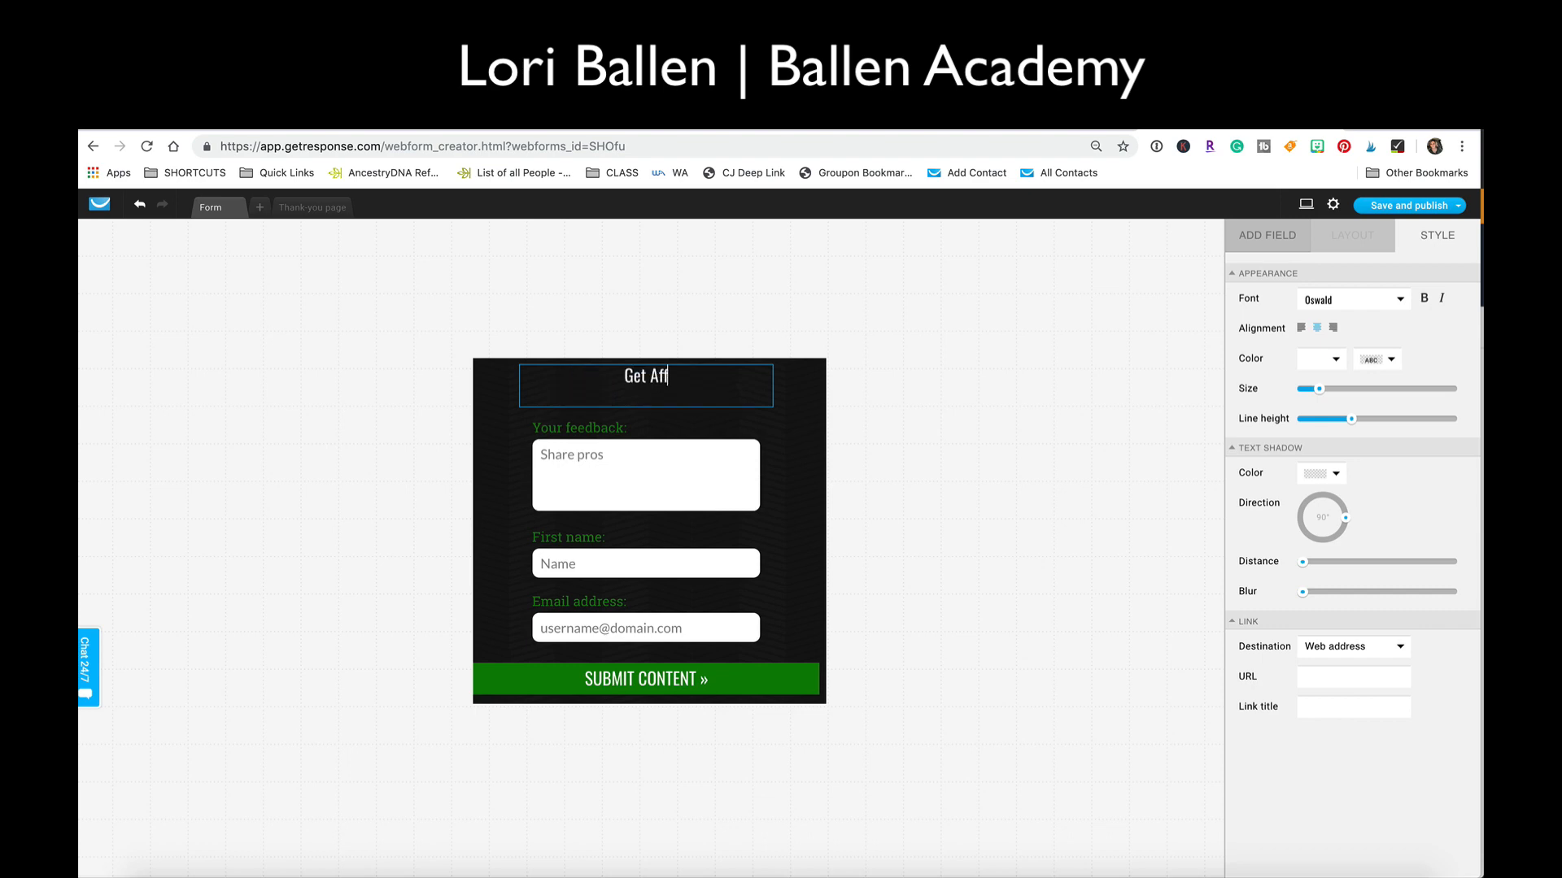
text(iliate Marketing )
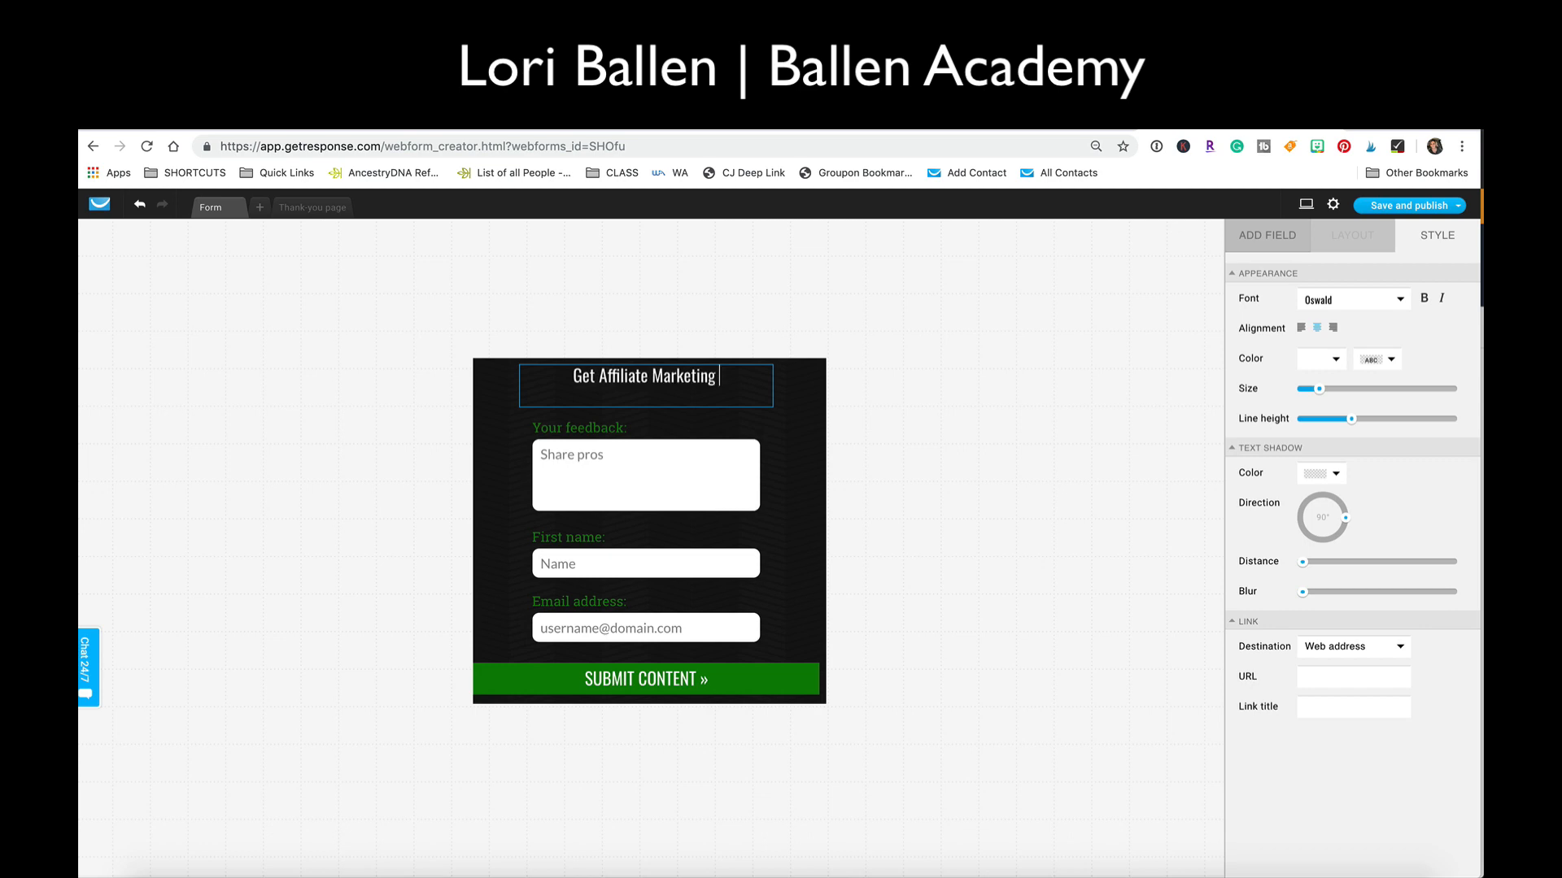
text(Tips, Guides)
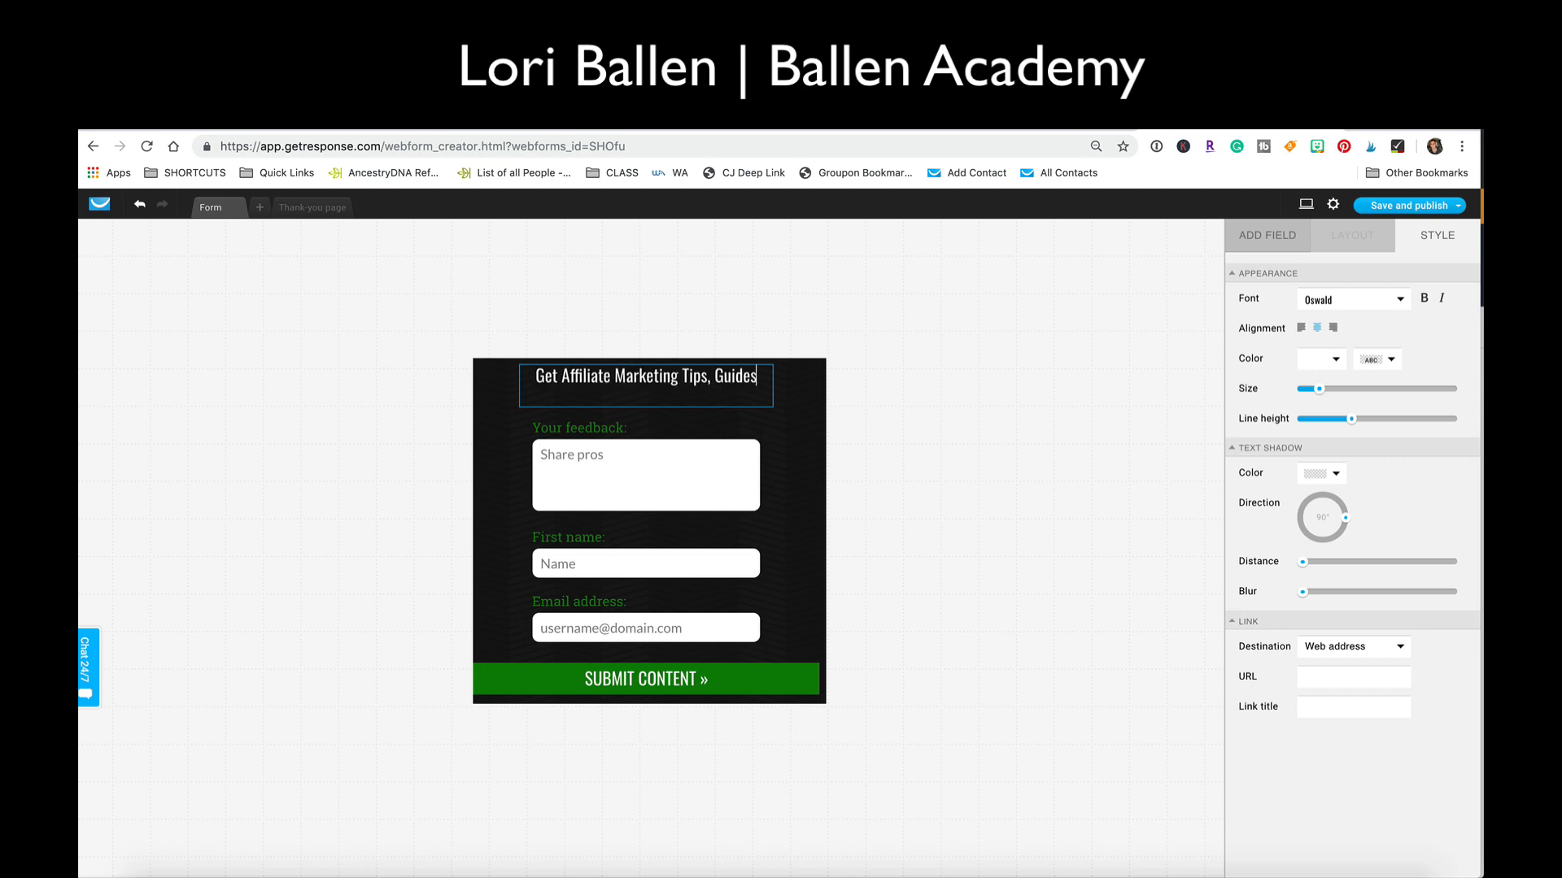
text(, Videos +)
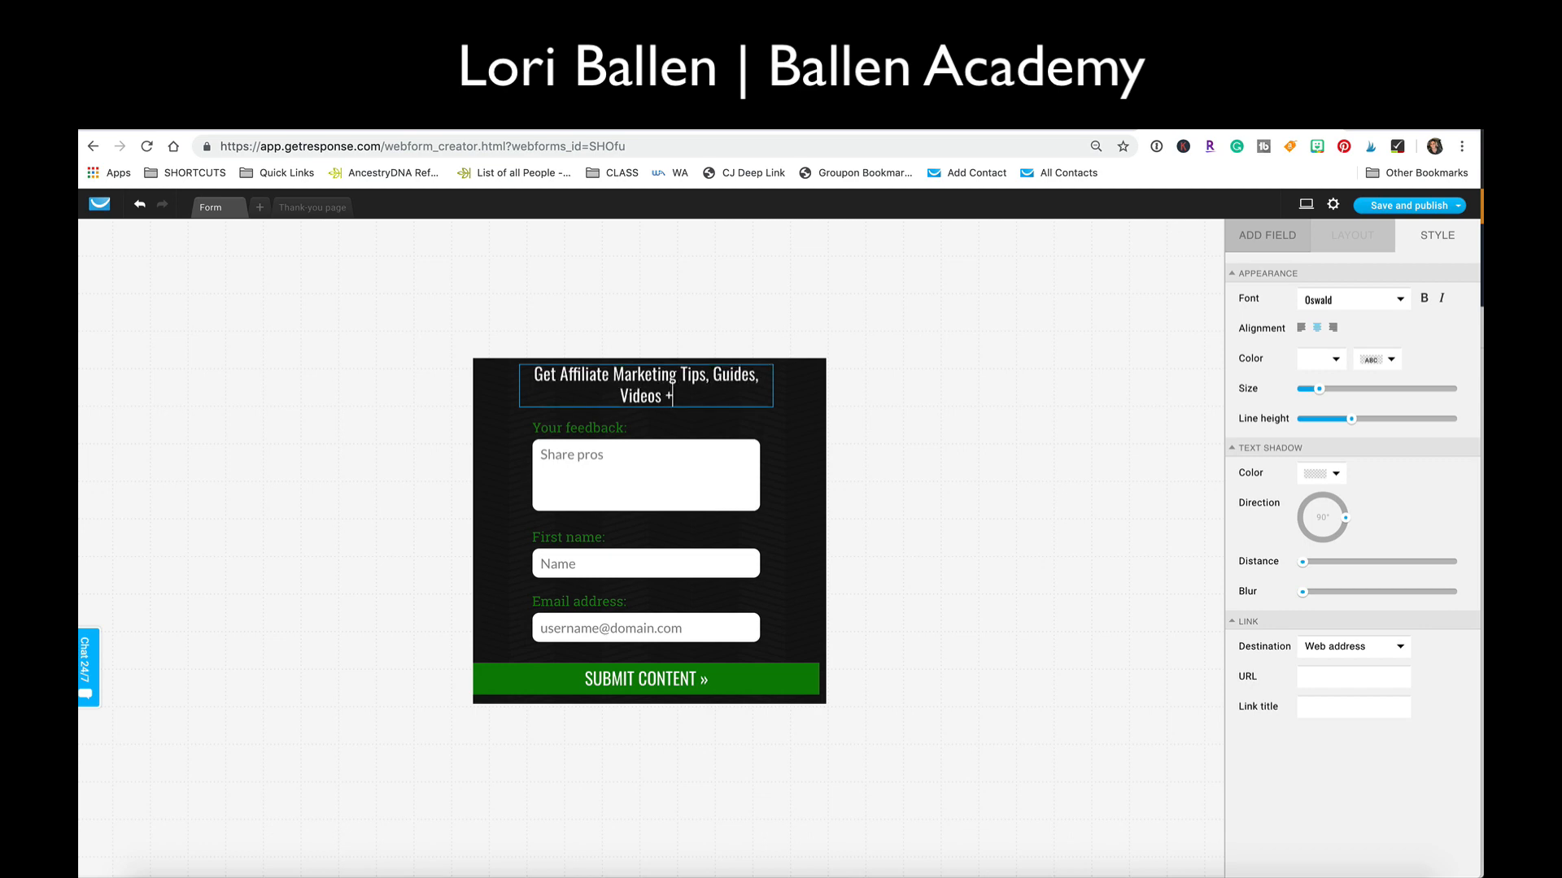
text( The Best)
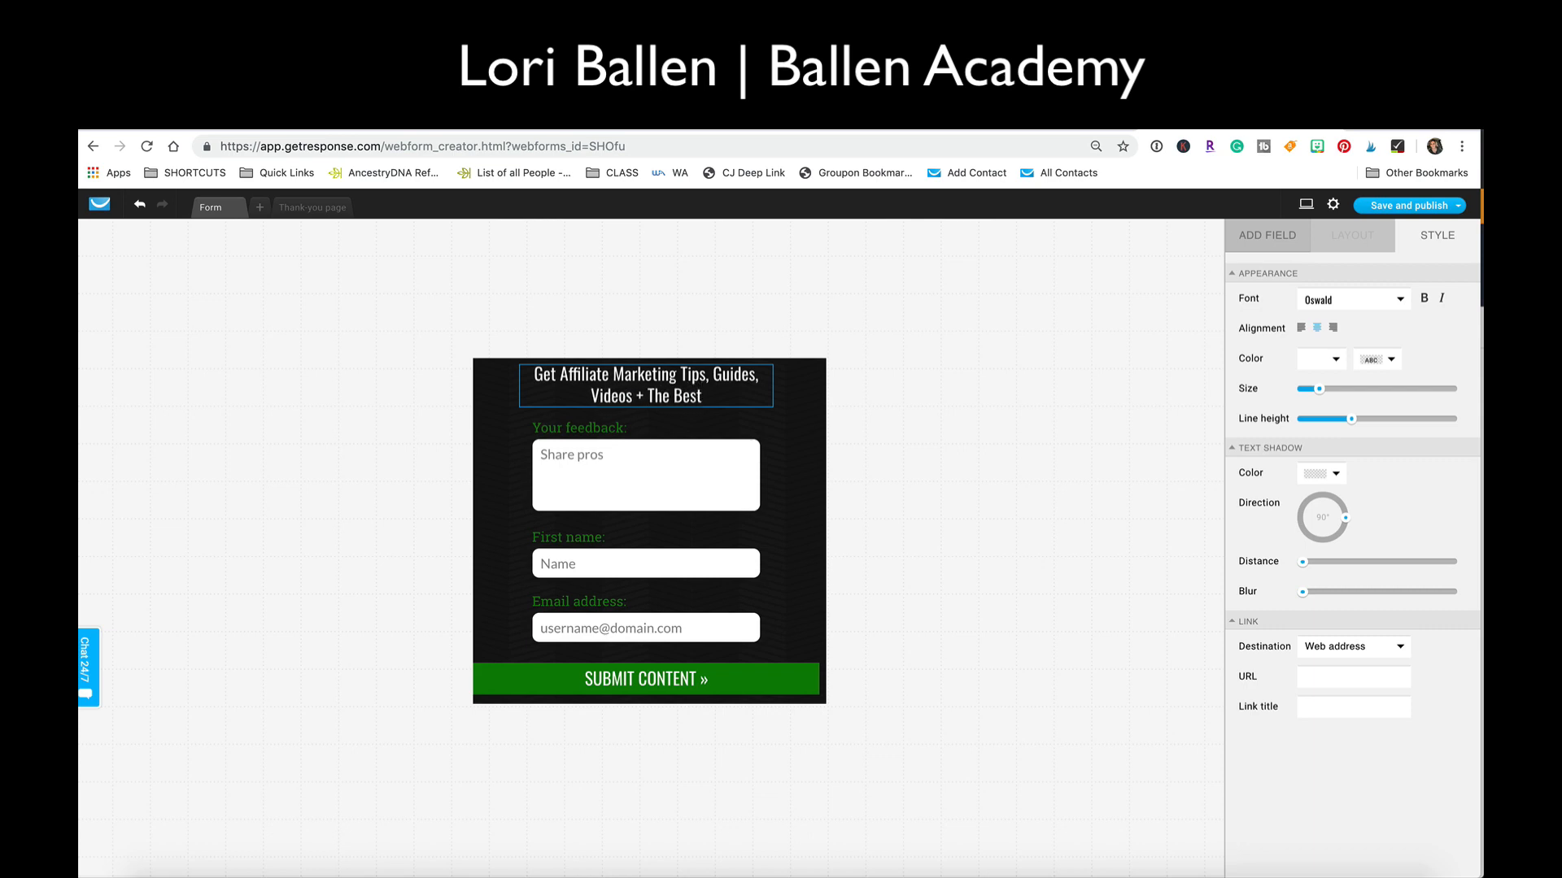
text( Affiliate P)
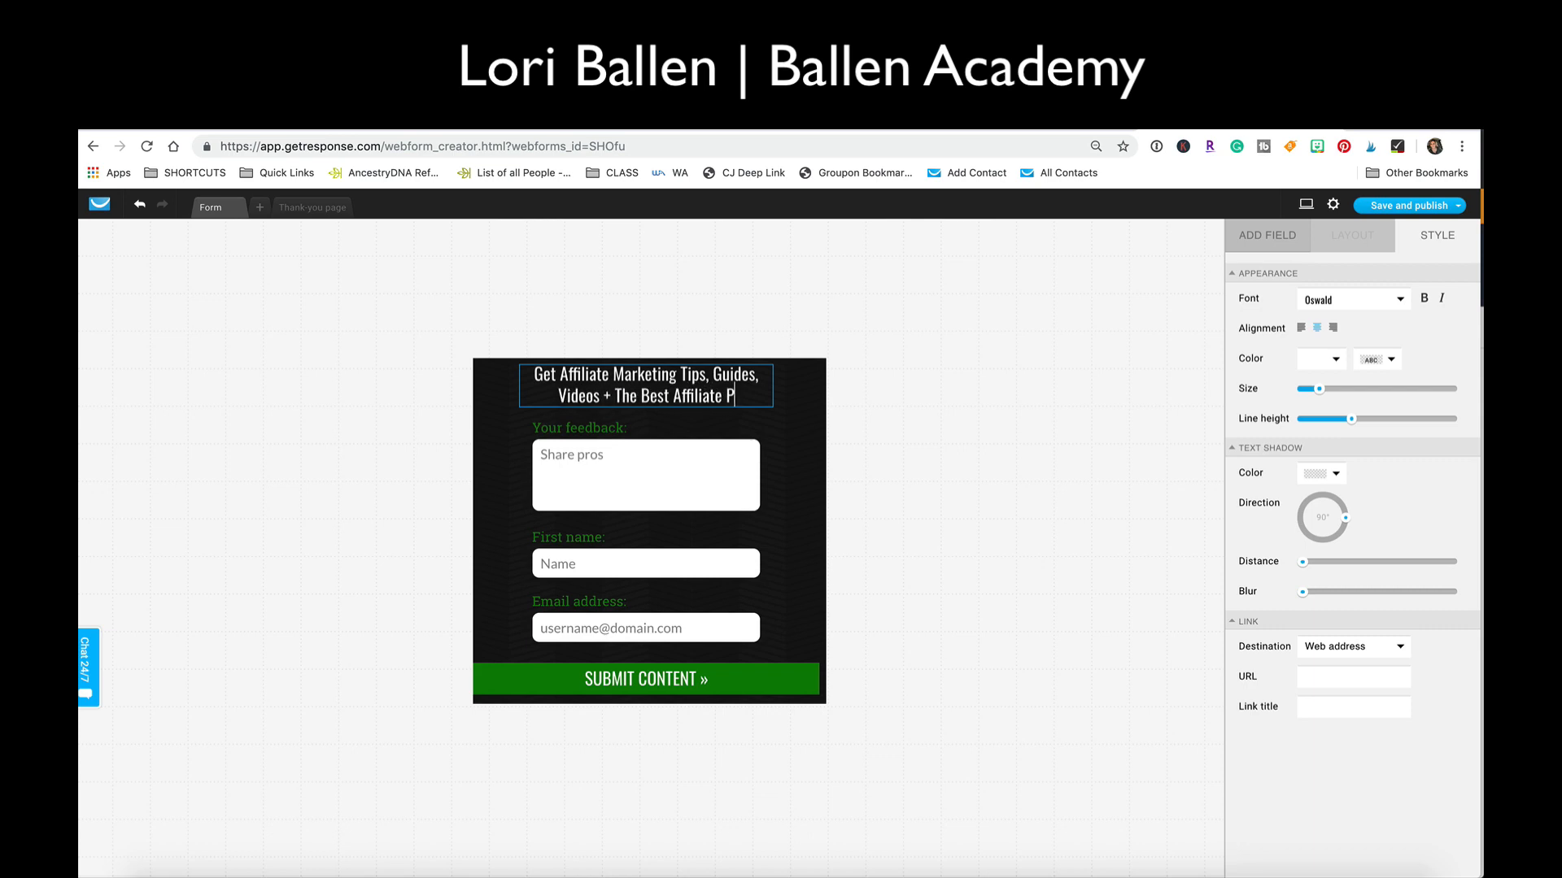
text(rograms)
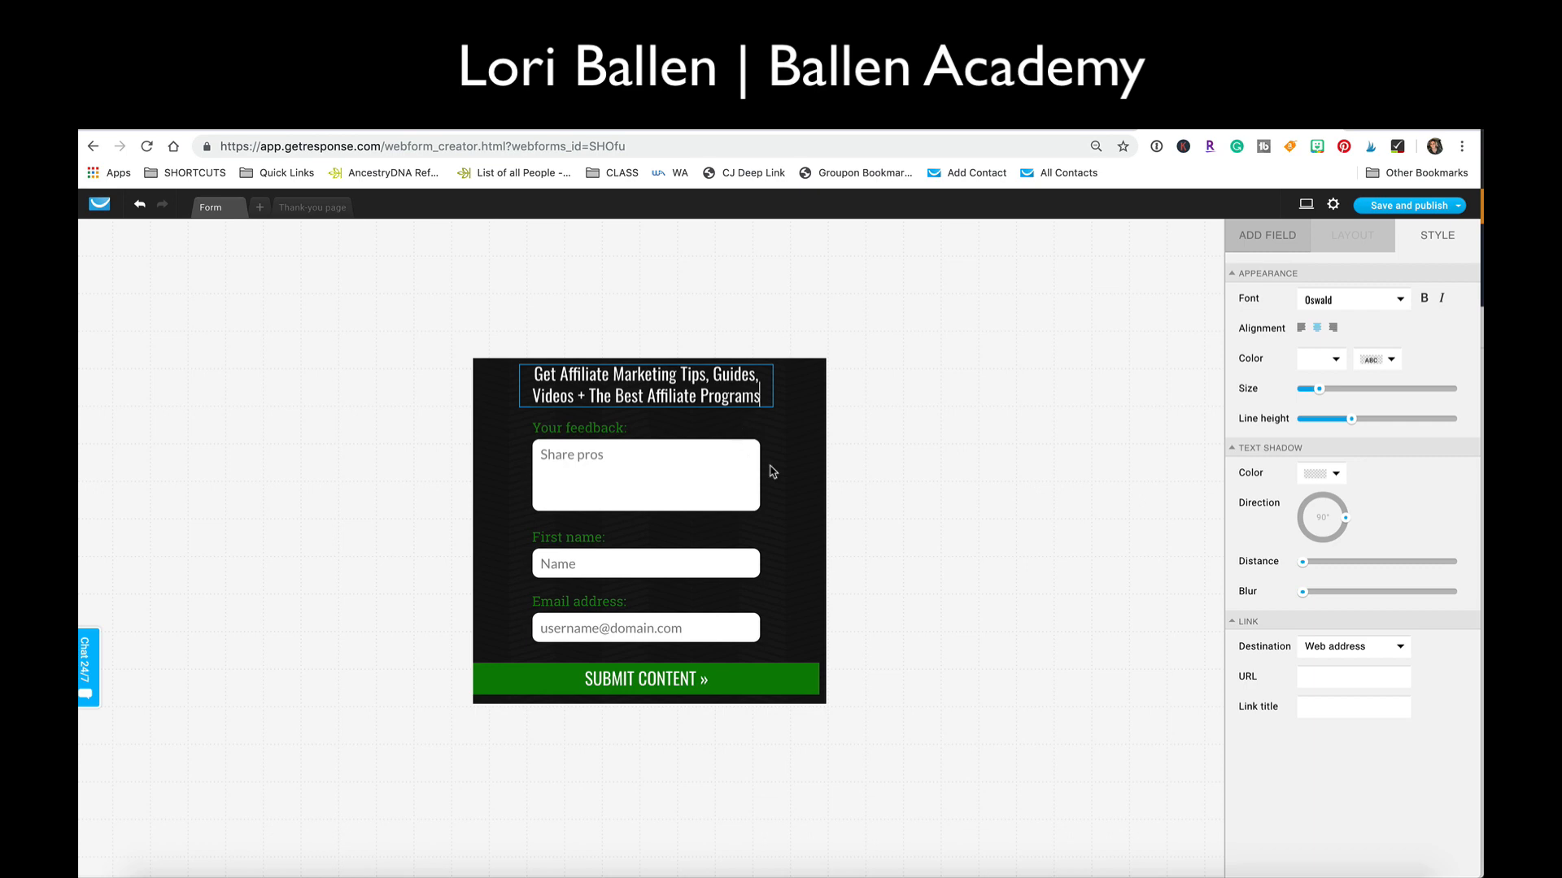
Delete the "Your feedback" field and move the first name and email address fields up into the empty space.
click(629, 453)
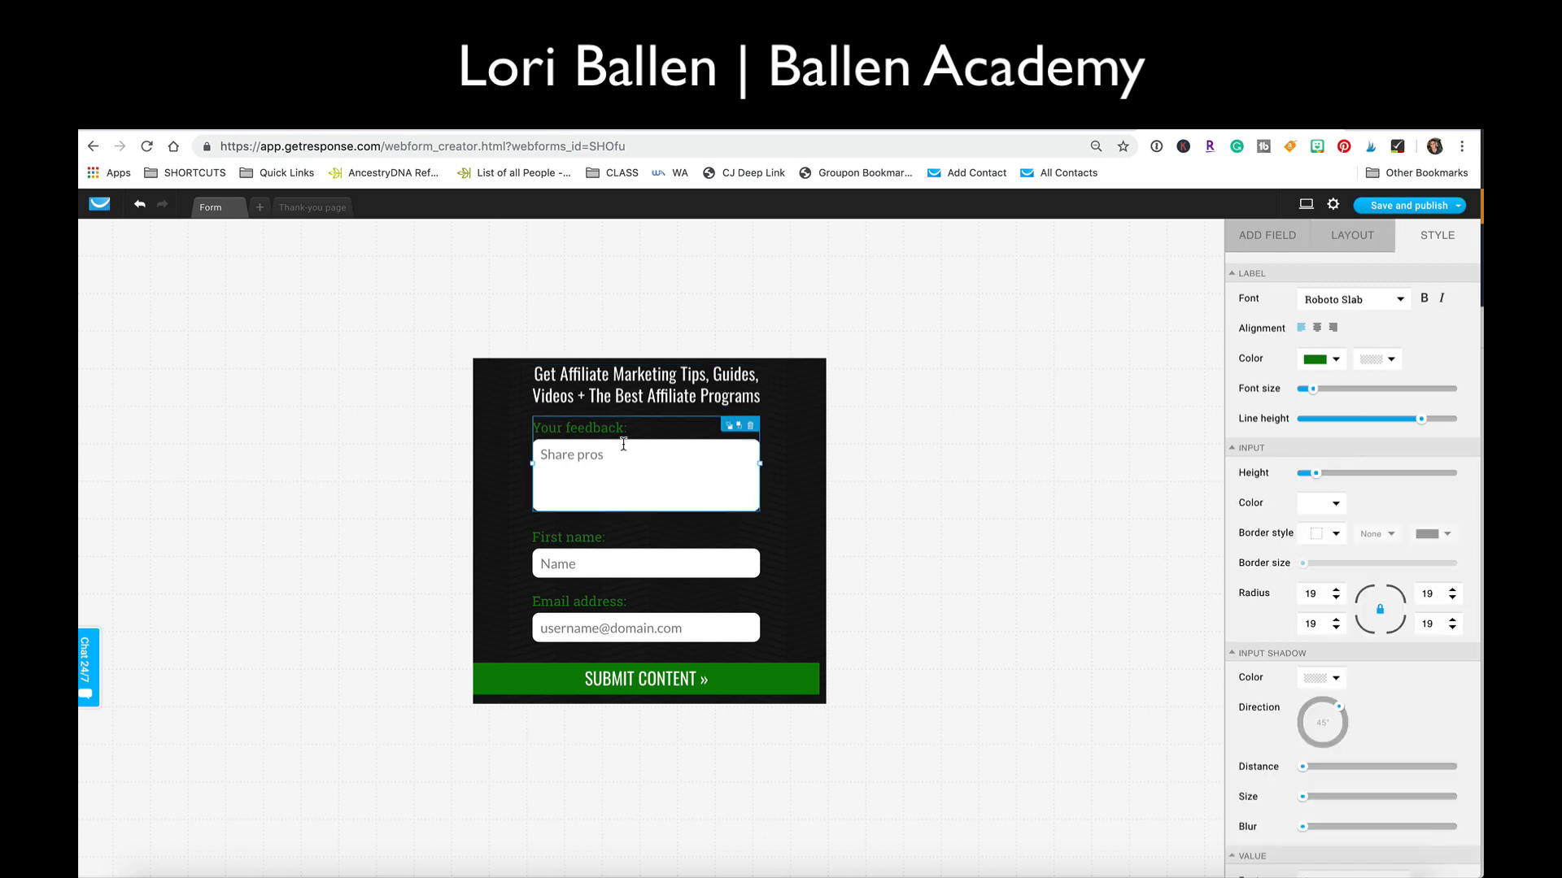
click(750, 427)
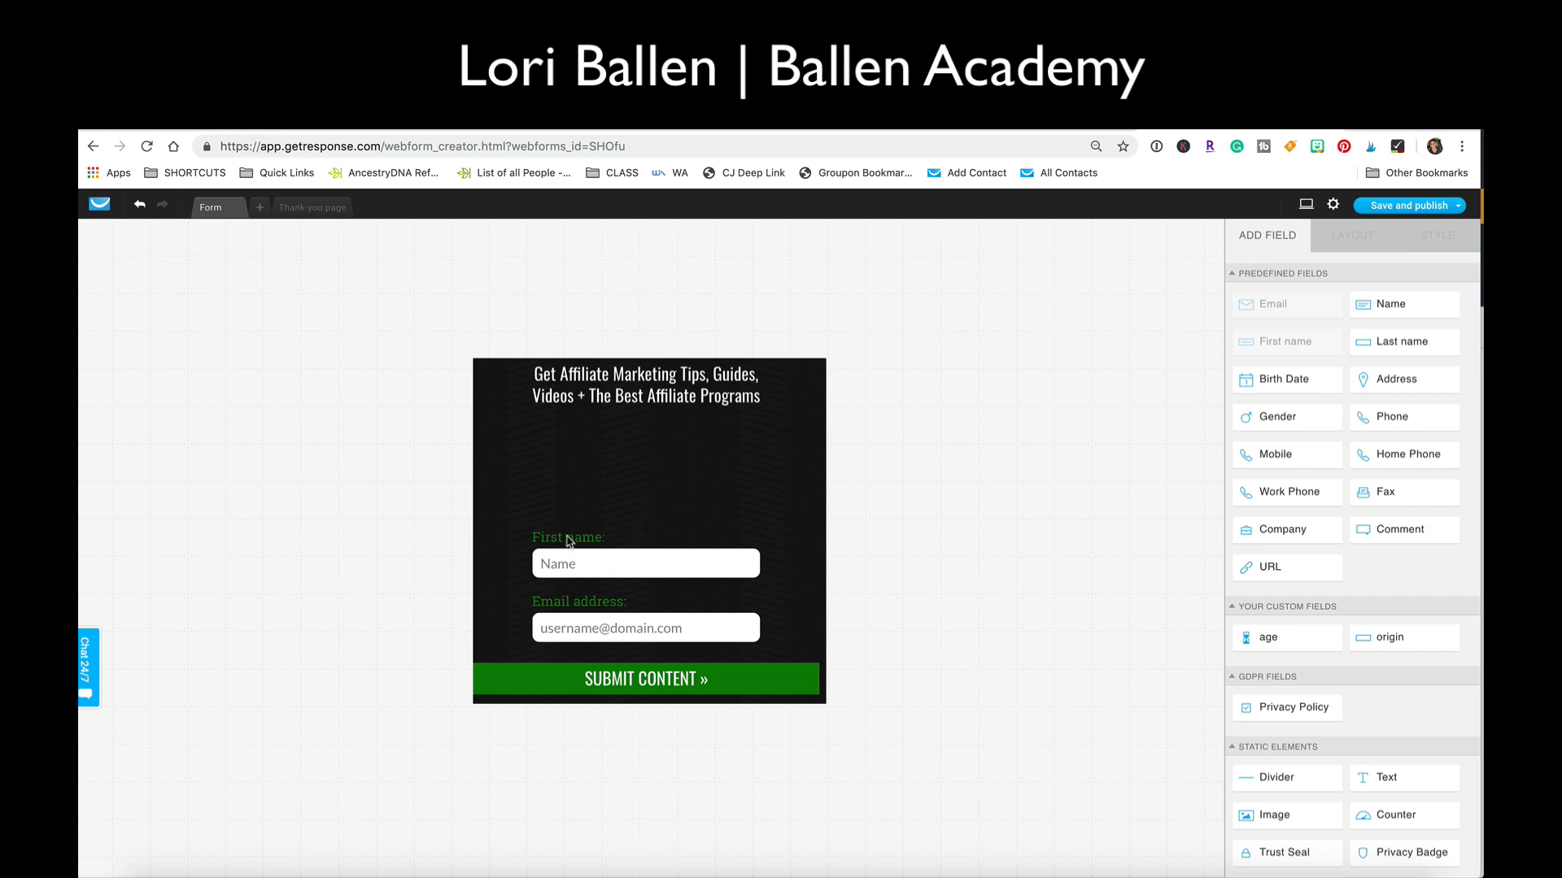
drag(567, 540, 566, 446)
click(800, 618)
drag(713, 633, 689, 572)
drag(664, 474, 663, 484)
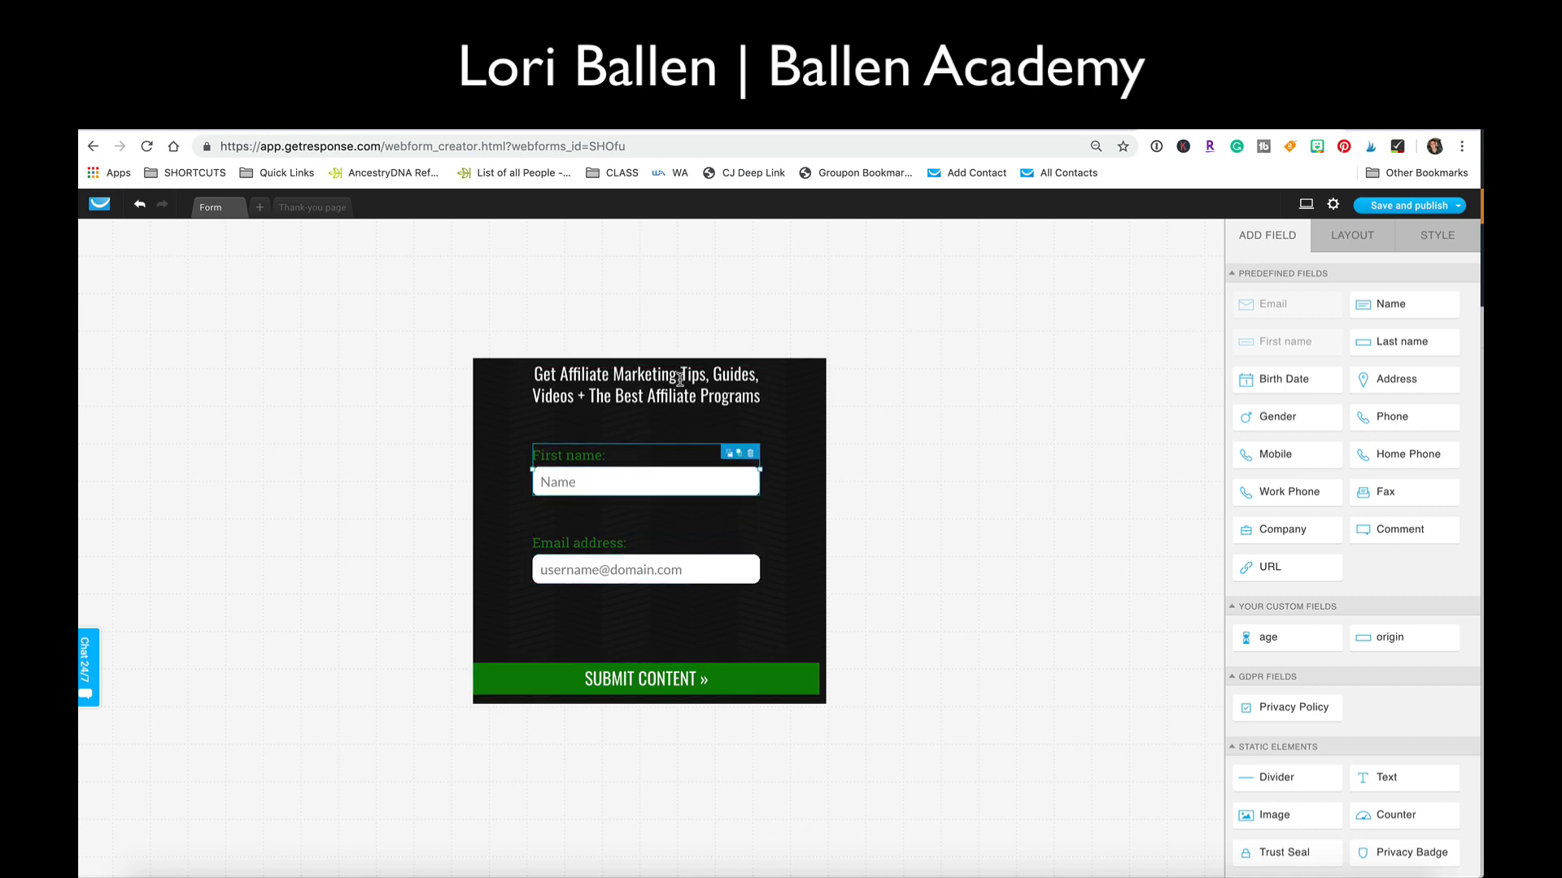
Move the heading down from the form's upper edge and shift the email address and first name fields slightly lower.
drag(681, 378, 683, 398)
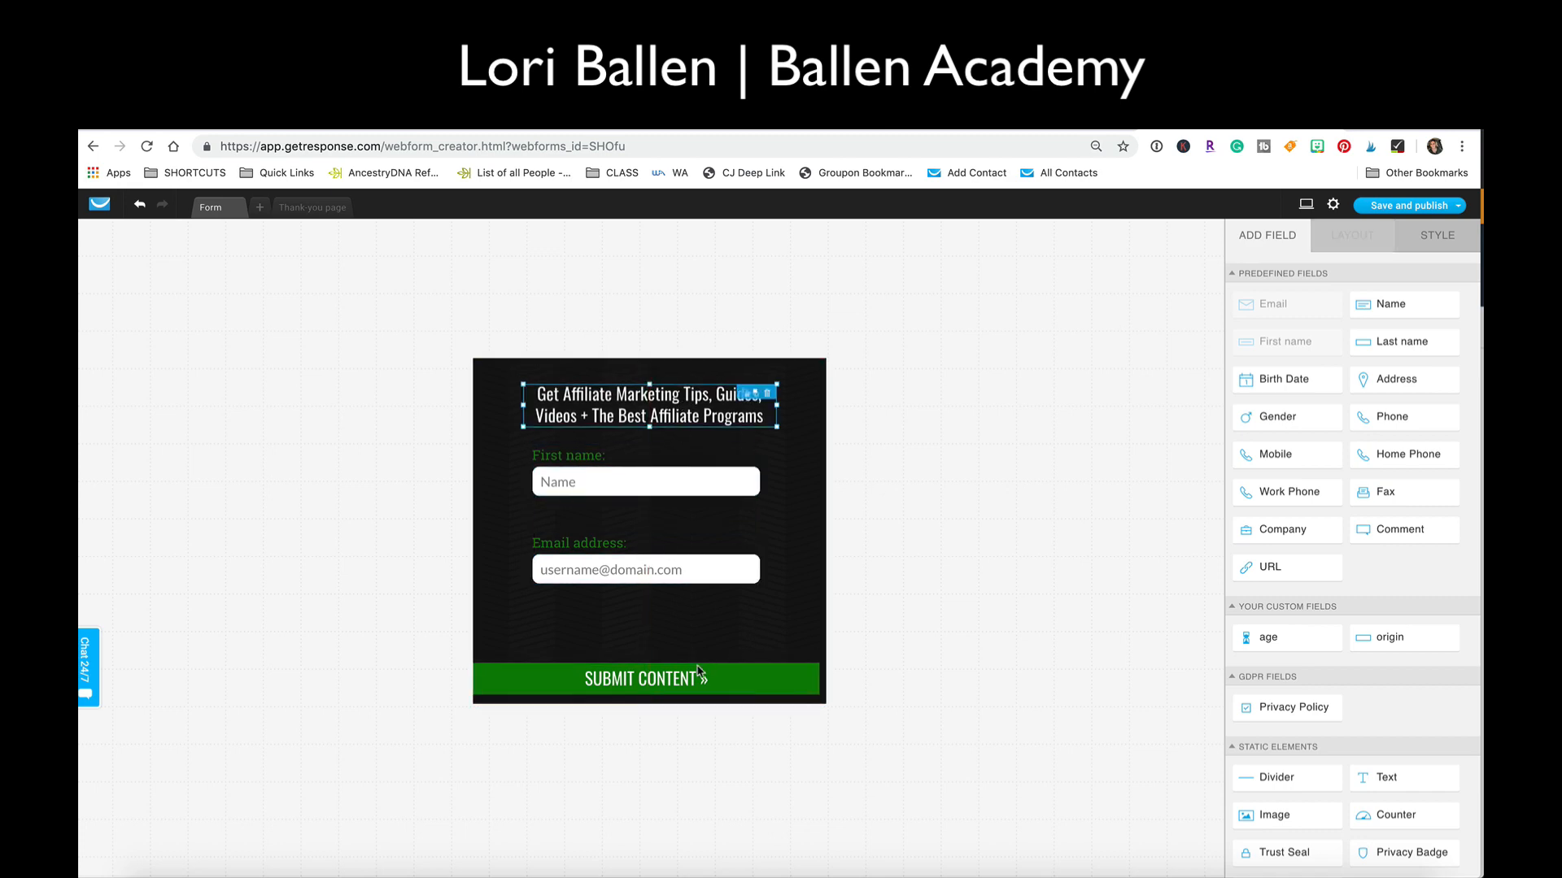
click(959, 587)
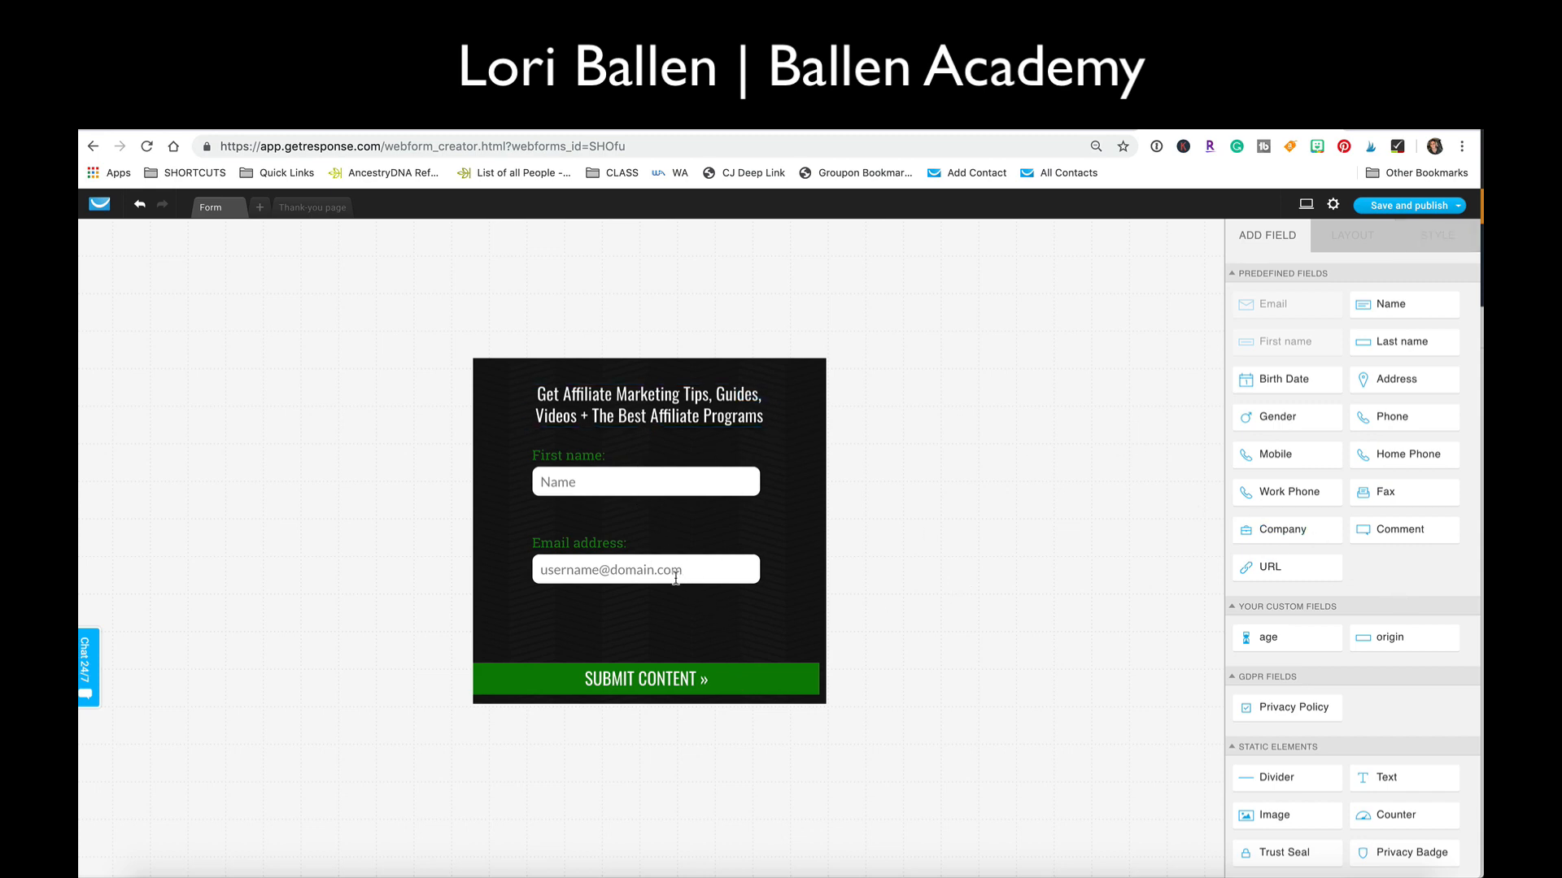
drag(671, 573, 667, 587)
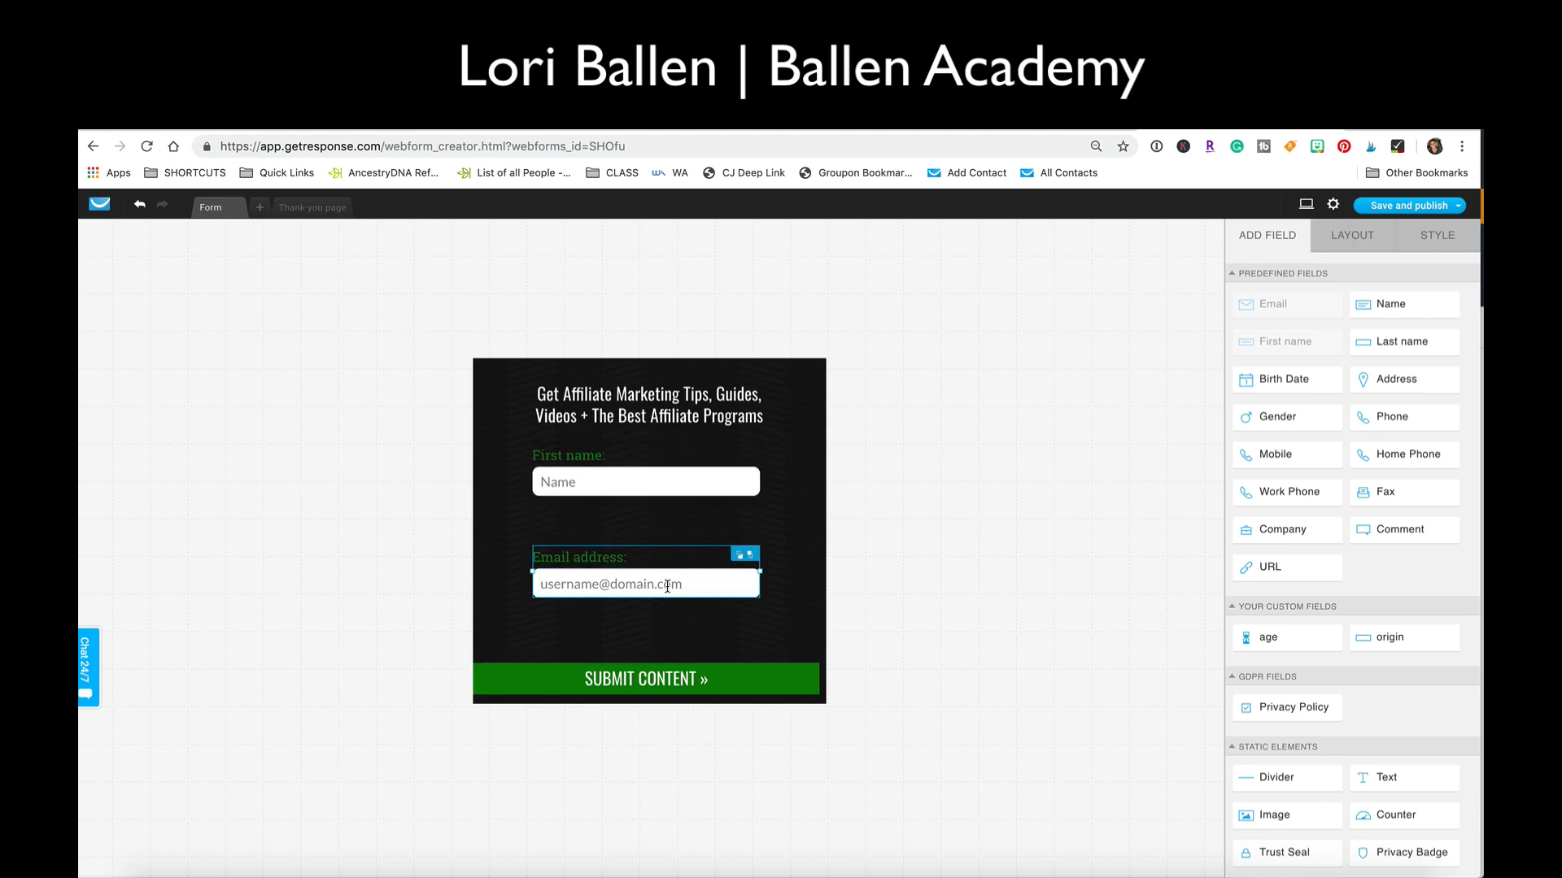
drag(648, 481, 648, 489)
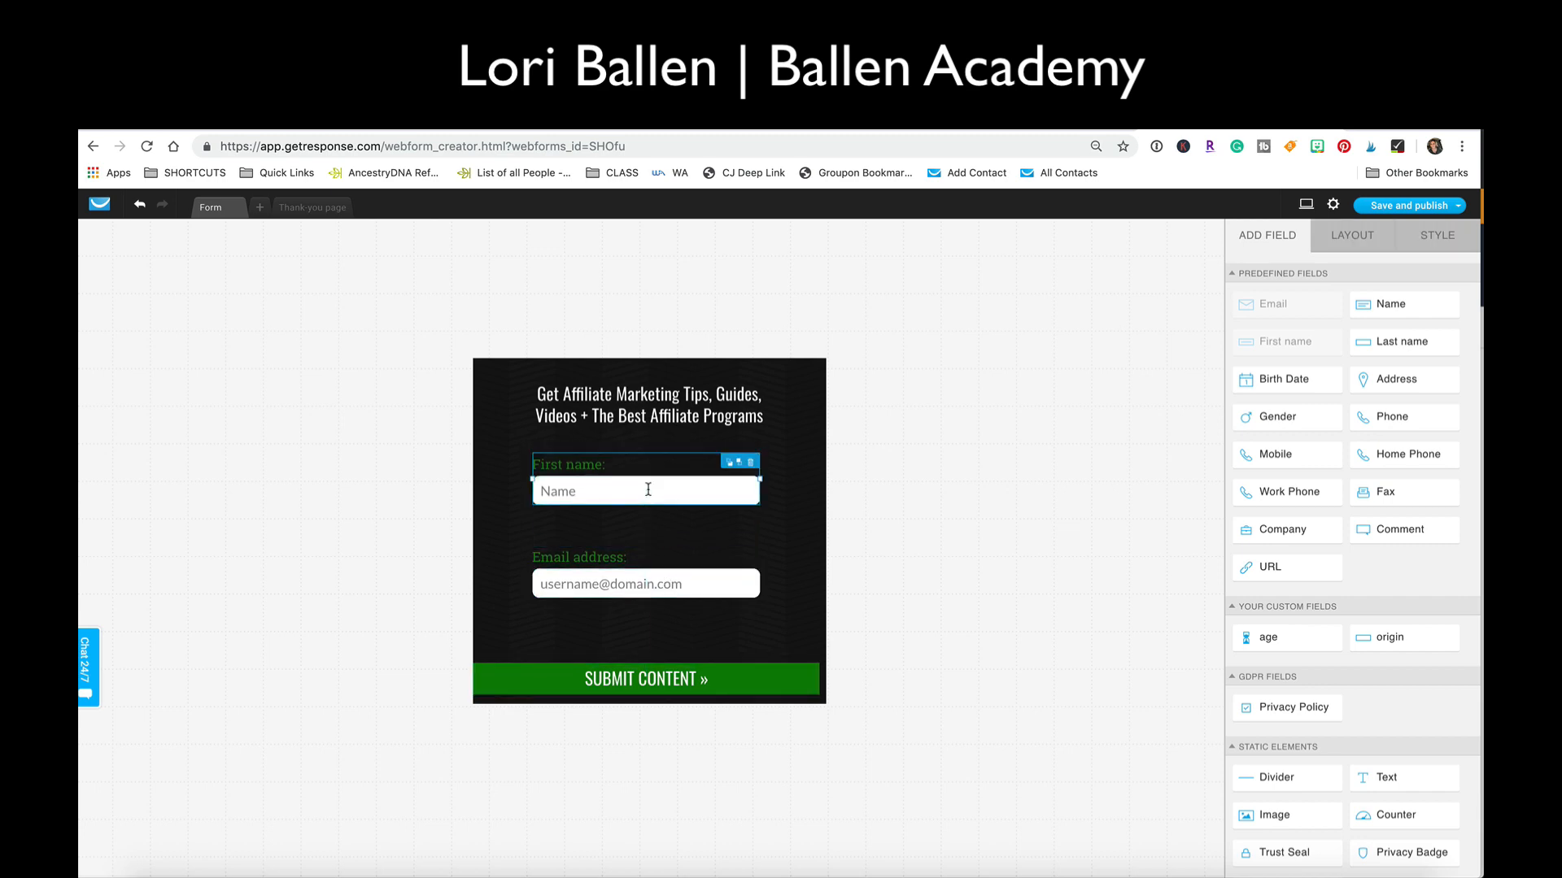
click(931, 454)
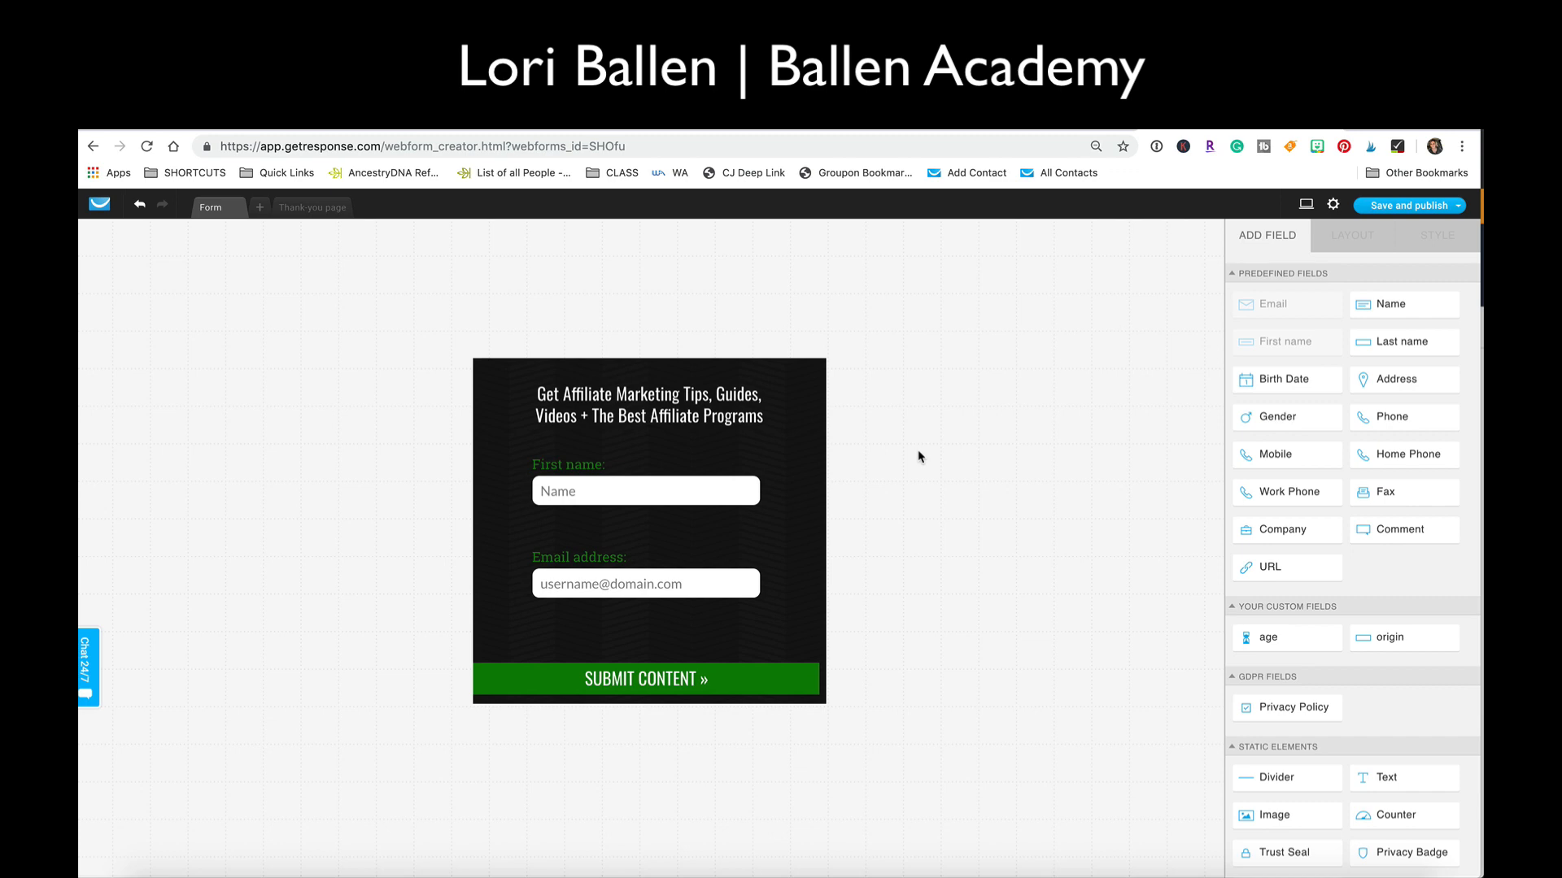
Change the font of the form's heading to Alfa Slab One.
click(715, 415)
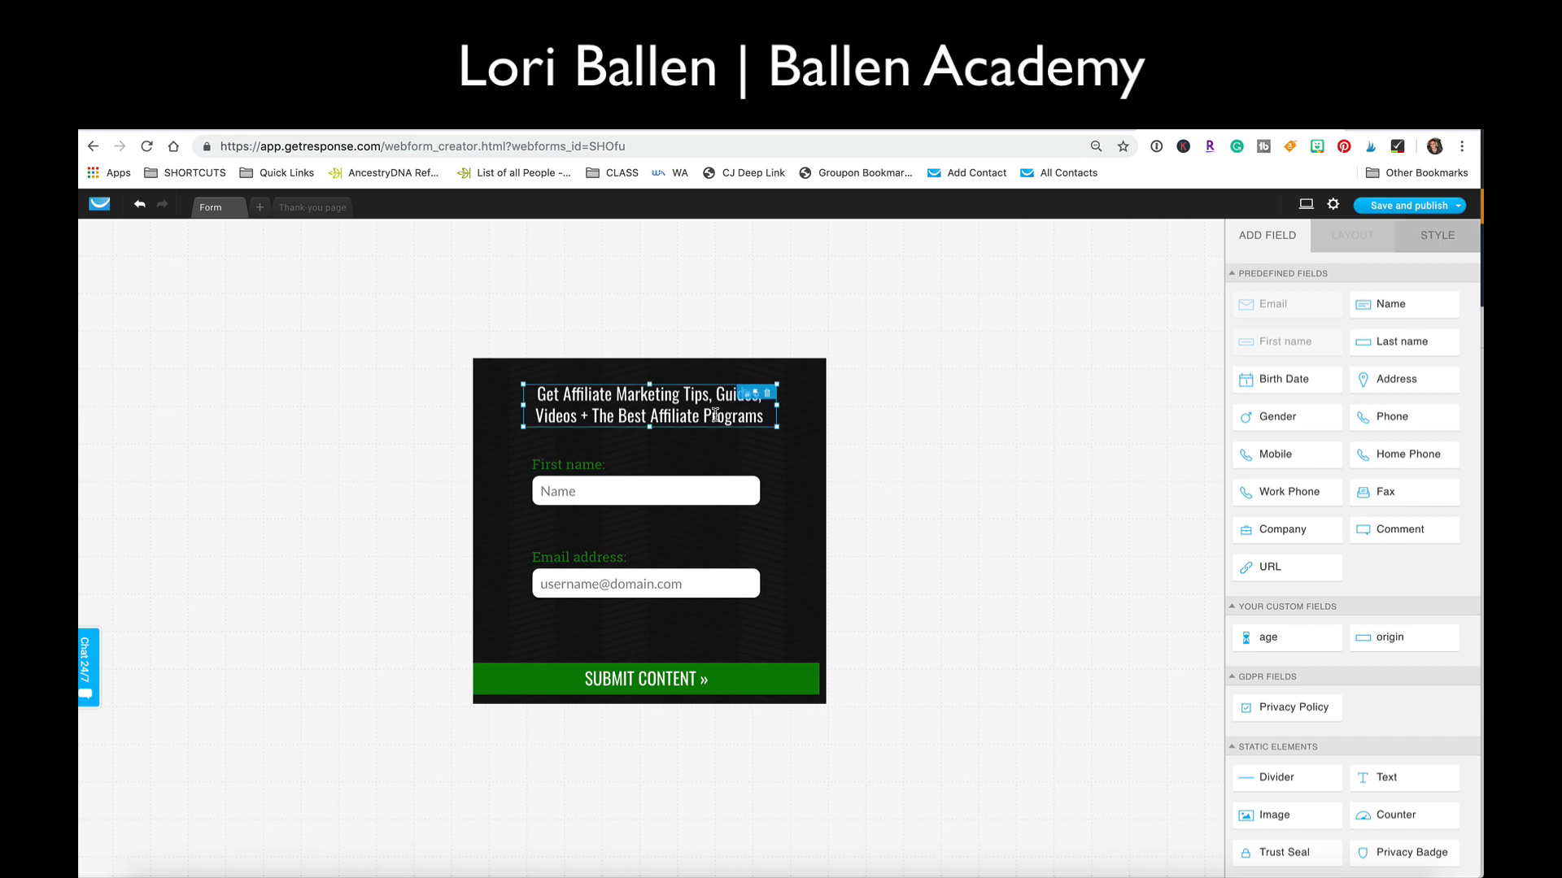
double_click(603, 429)
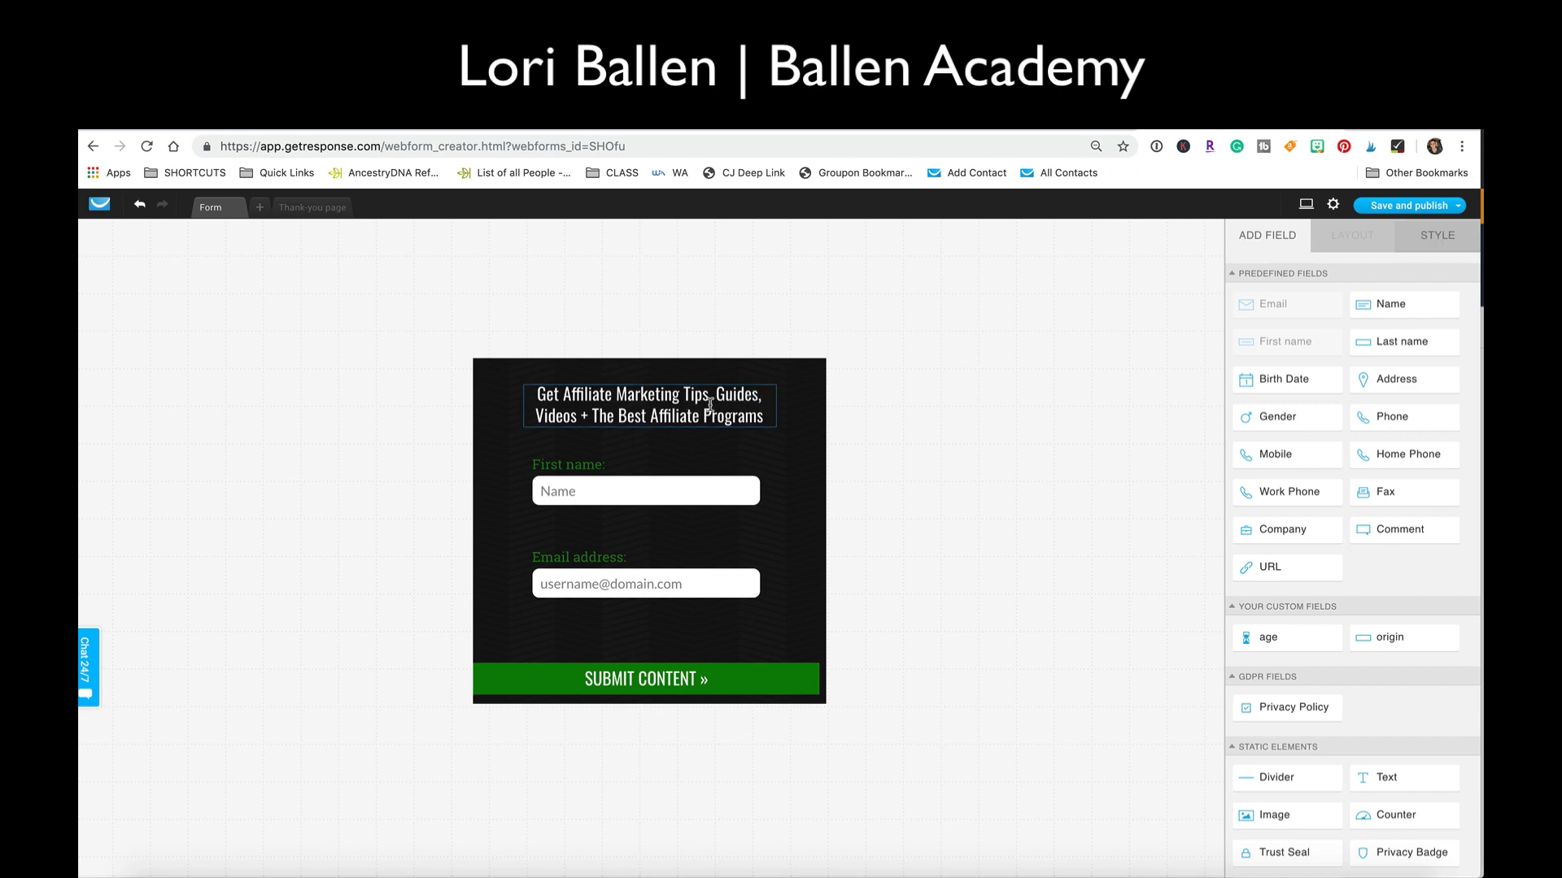
click(899, 376)
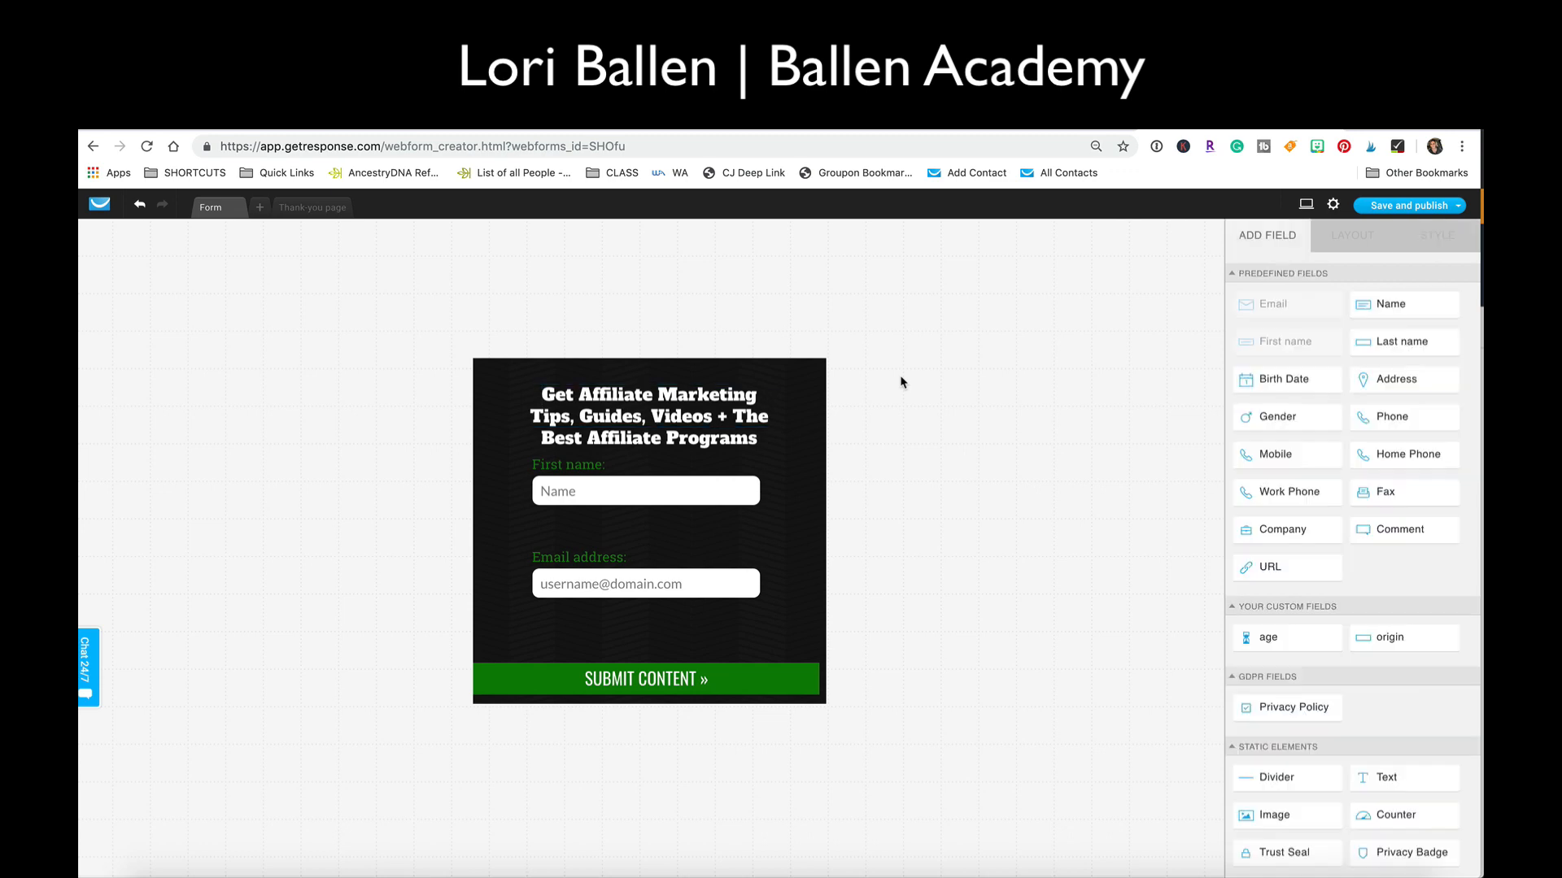
Change the heading's font to Archivo Black and make its text slightly larger.
click(757, 413)
click(757, 414)
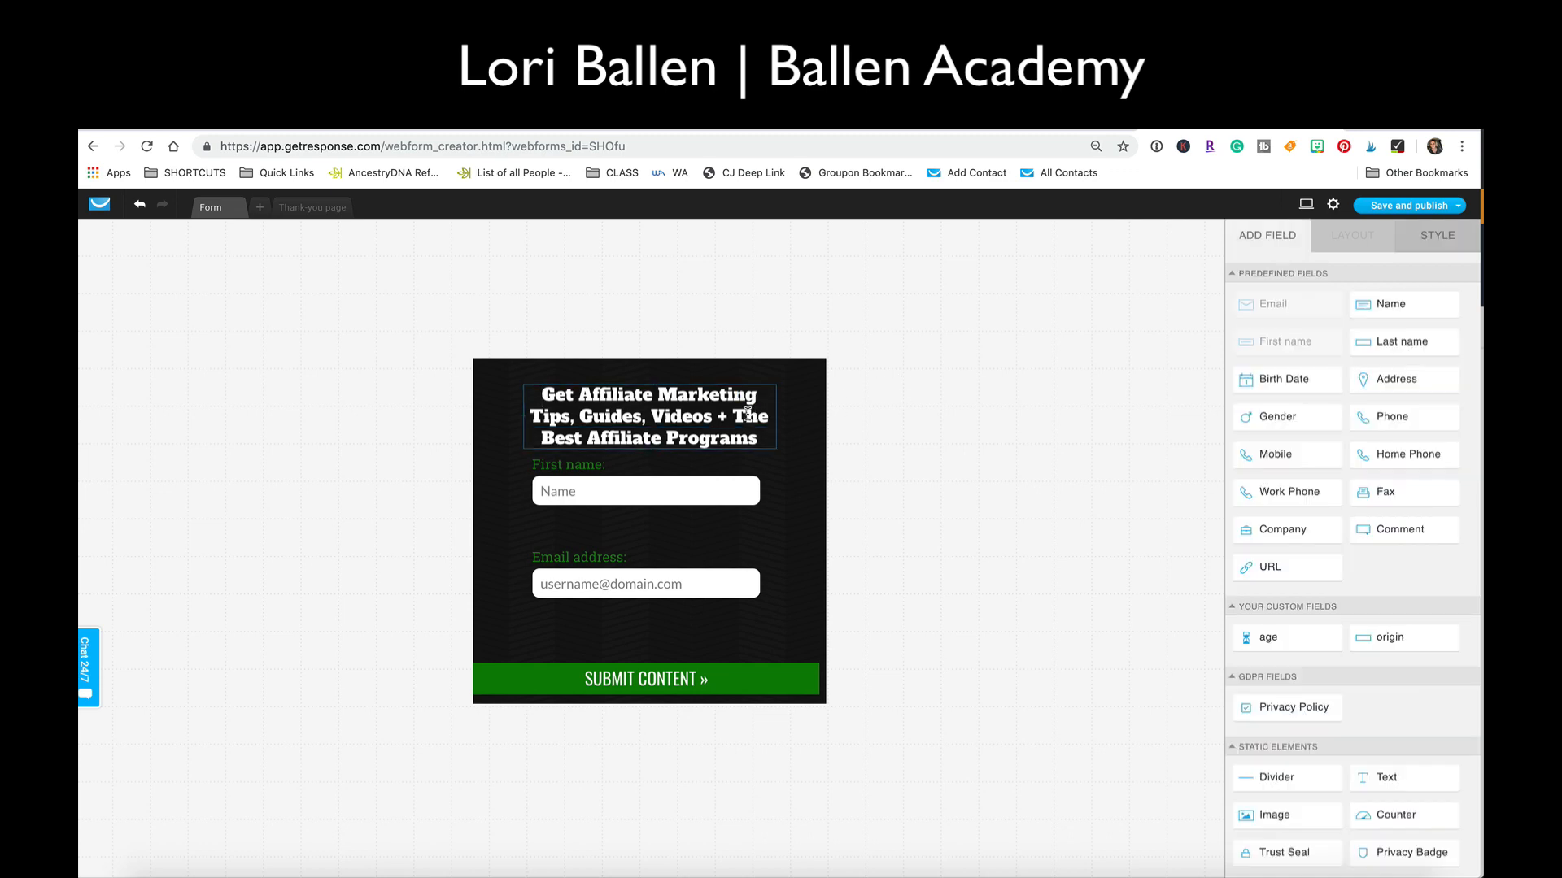
click(1381, 301)
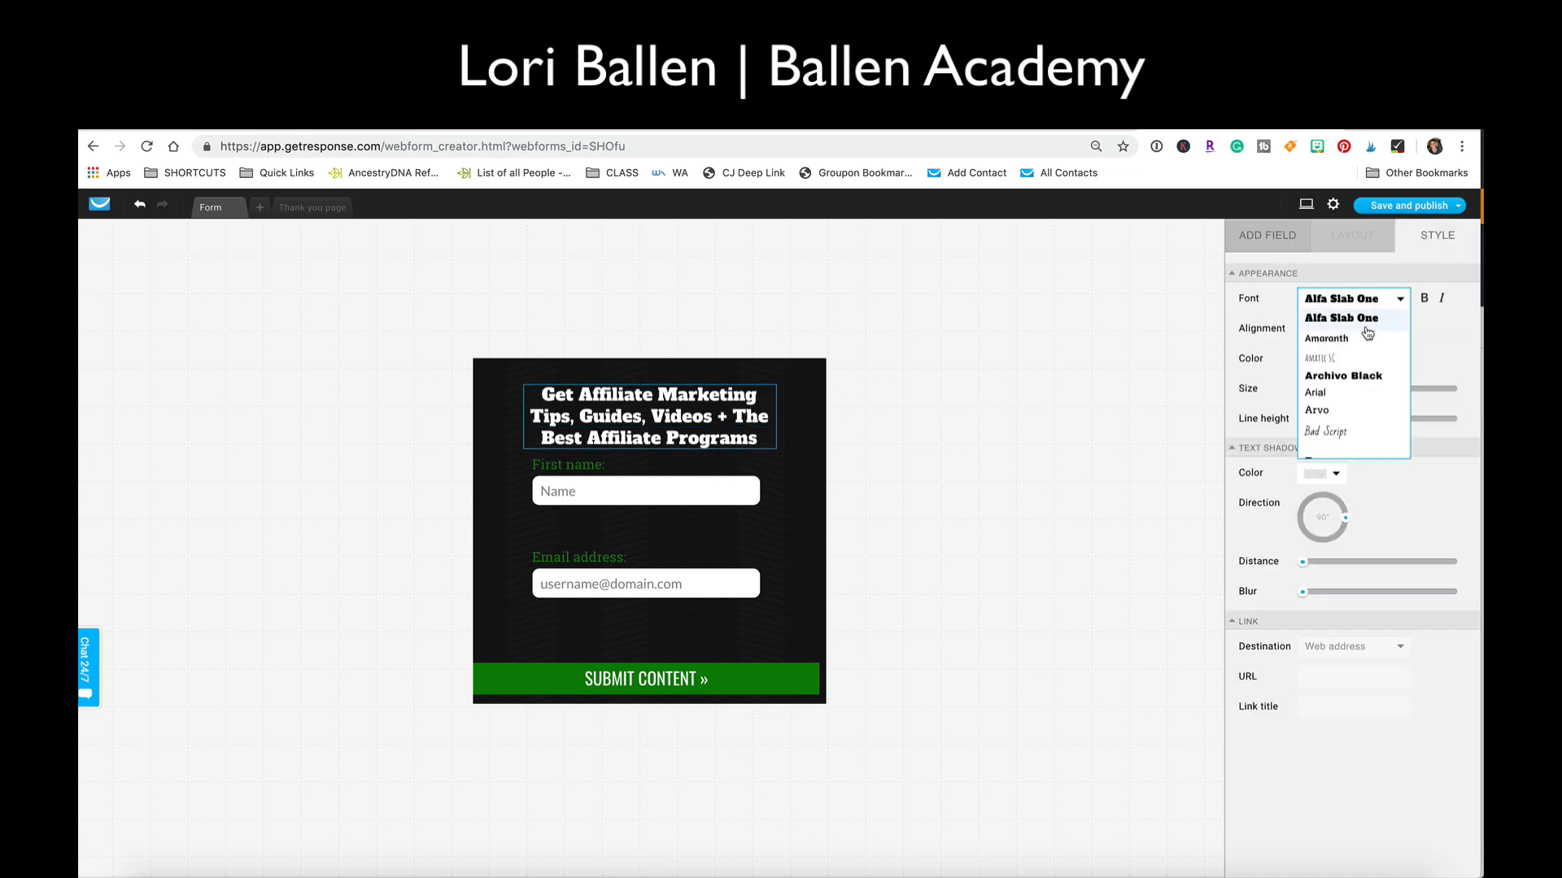
click(1358, 375)
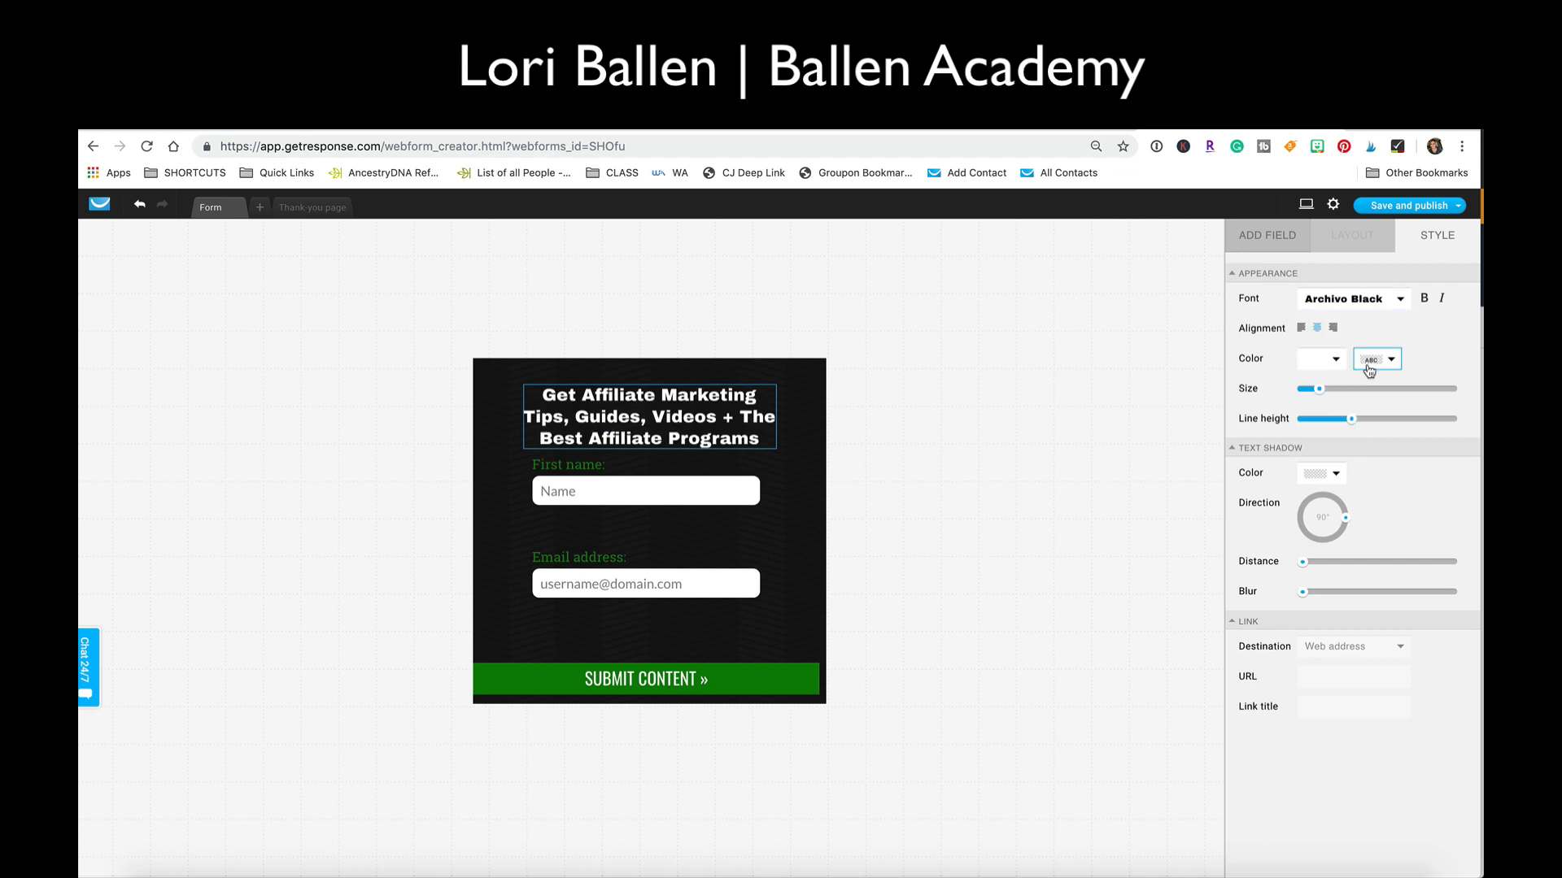
drag(1318, 389, 1319, 389)
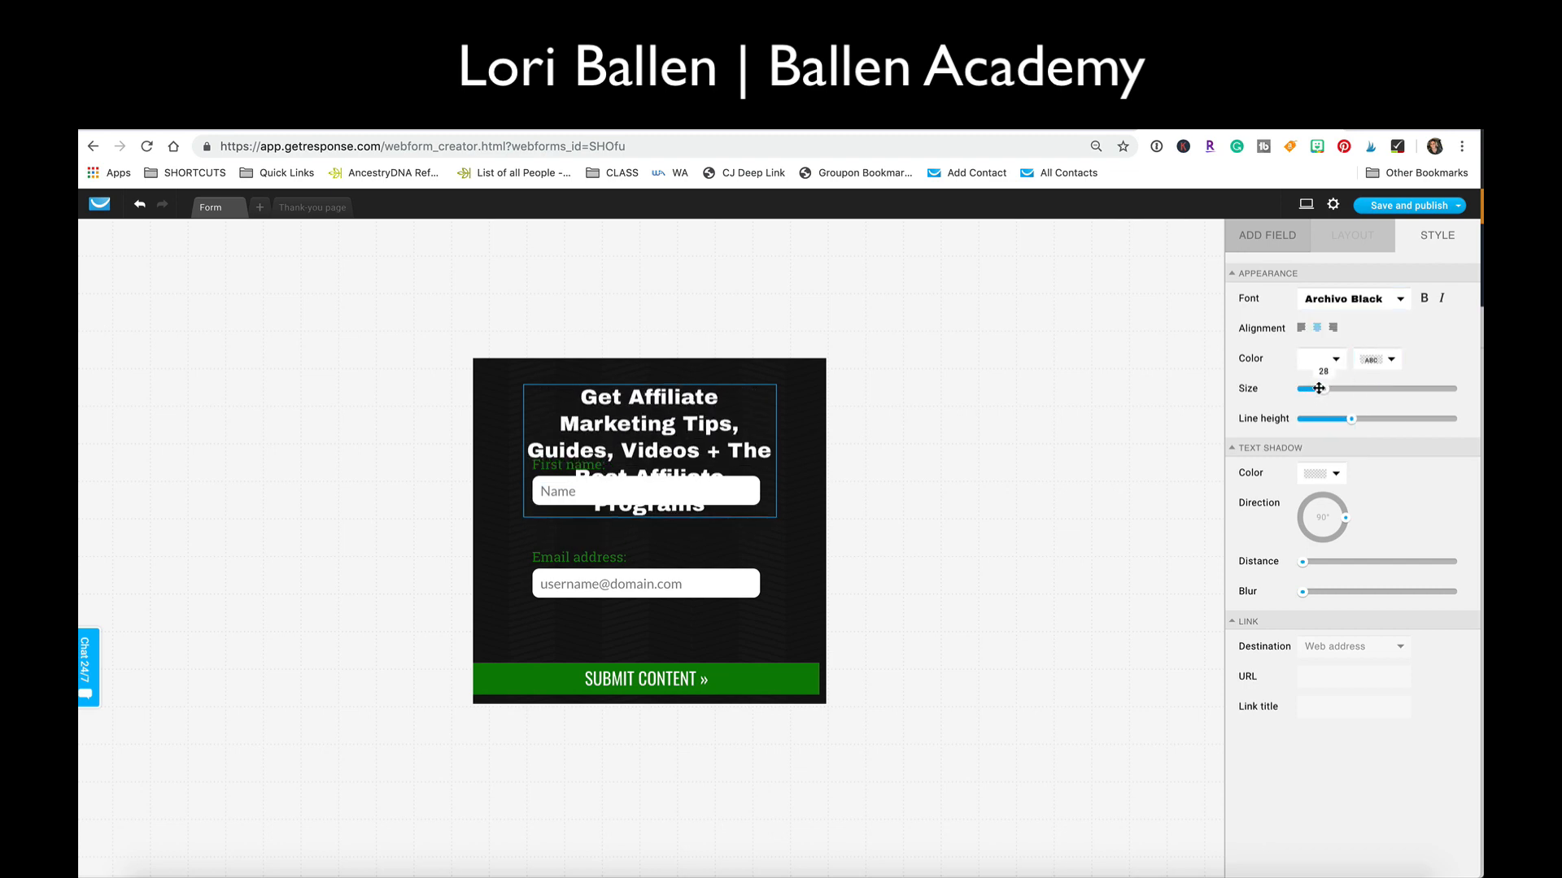
click(994, 451)
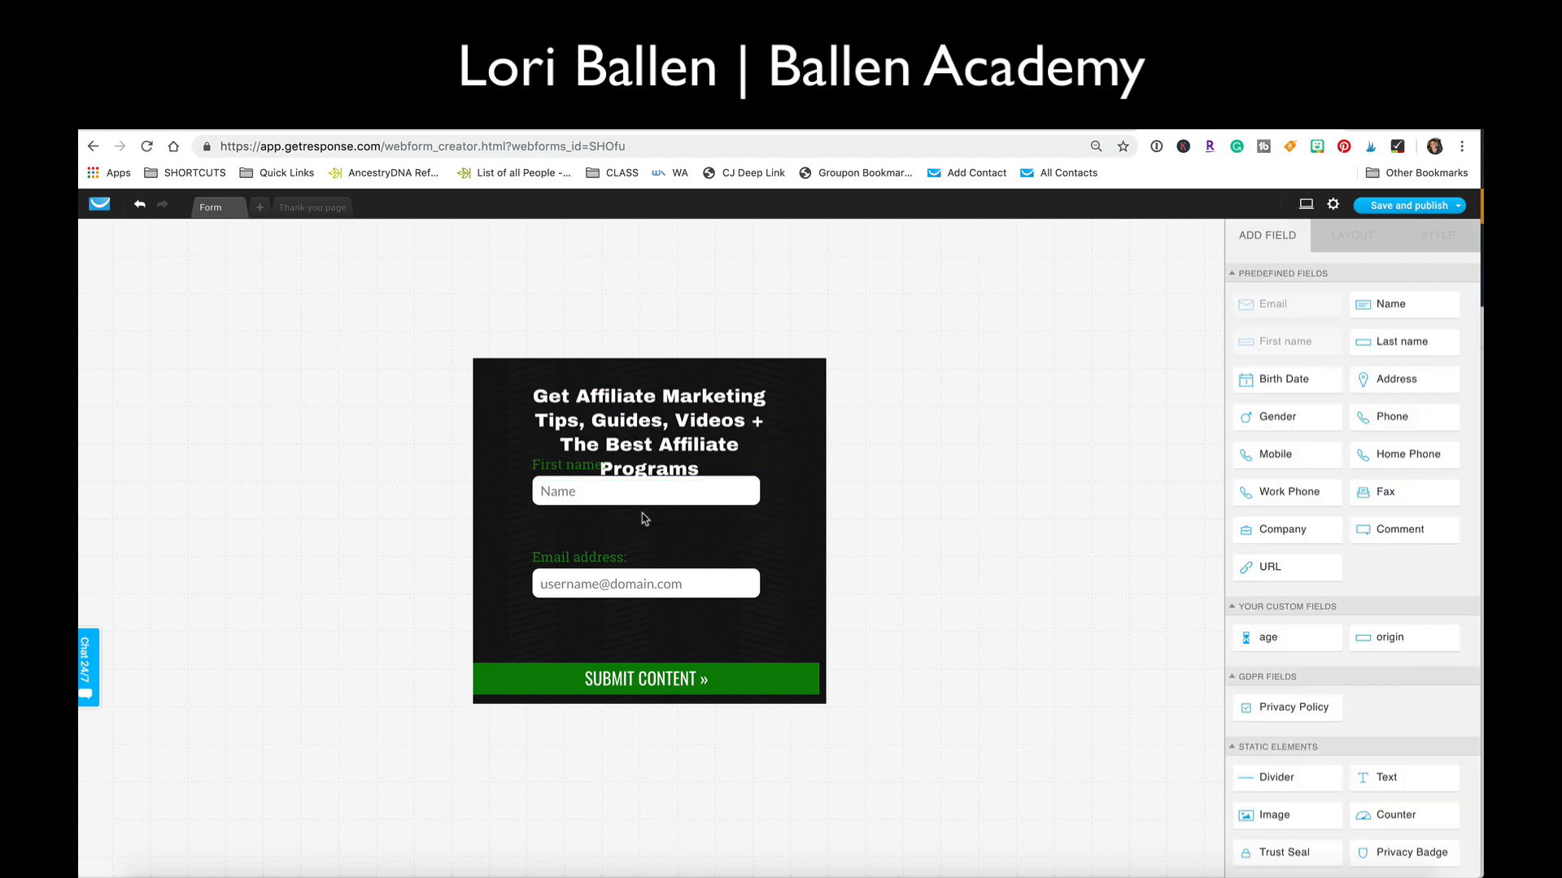
Move the first name and email address fields lower to clear the heading, and nudge the heading sideways to center it over them.
click(649, 492)
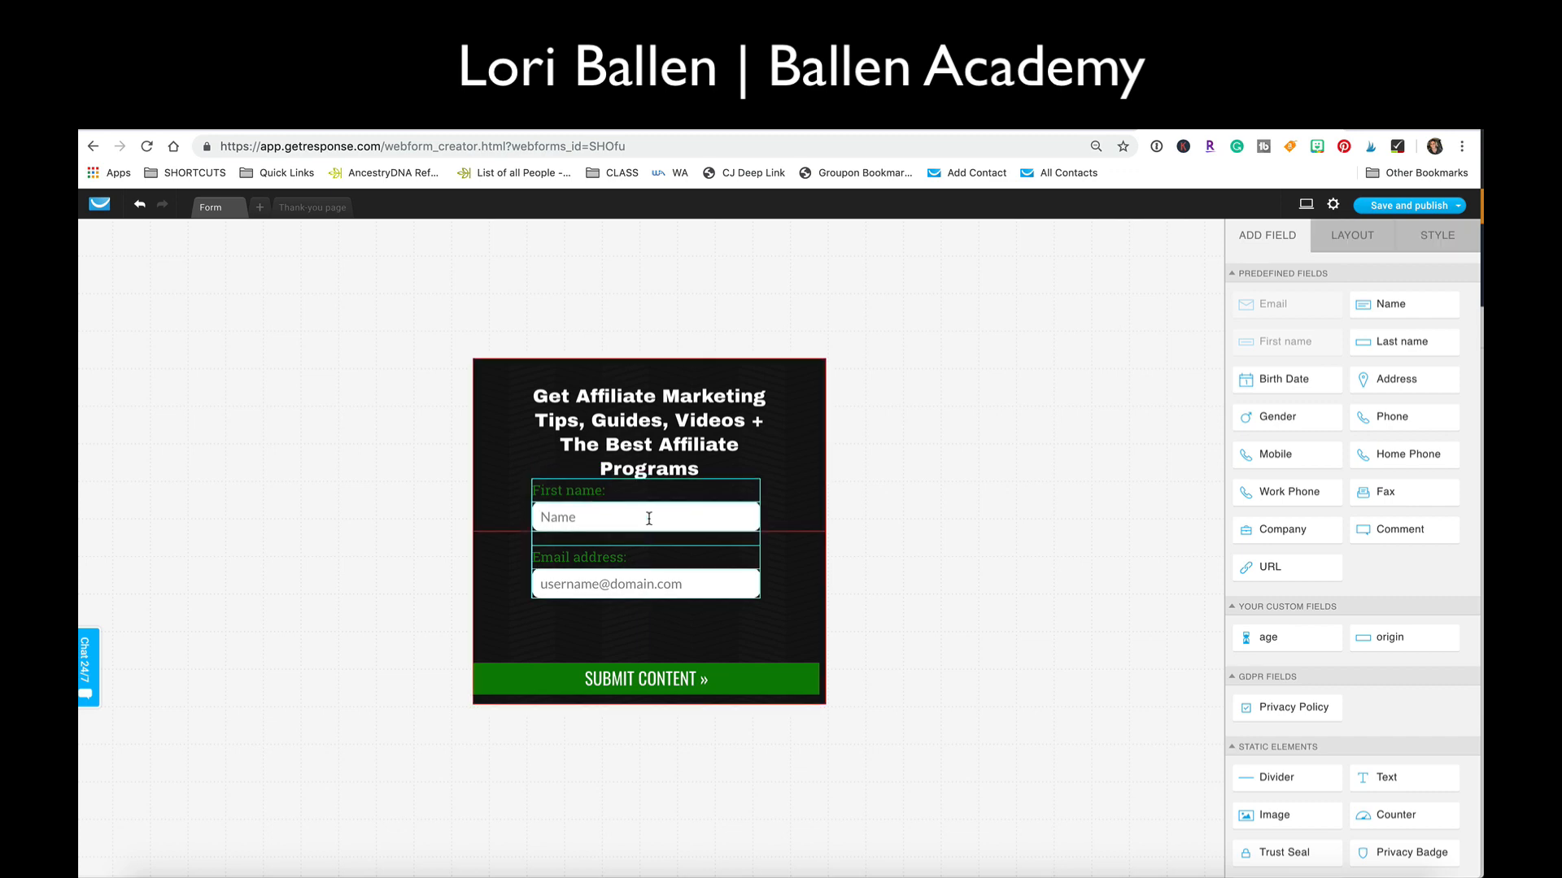
click(648, 583)
click(648, 509)
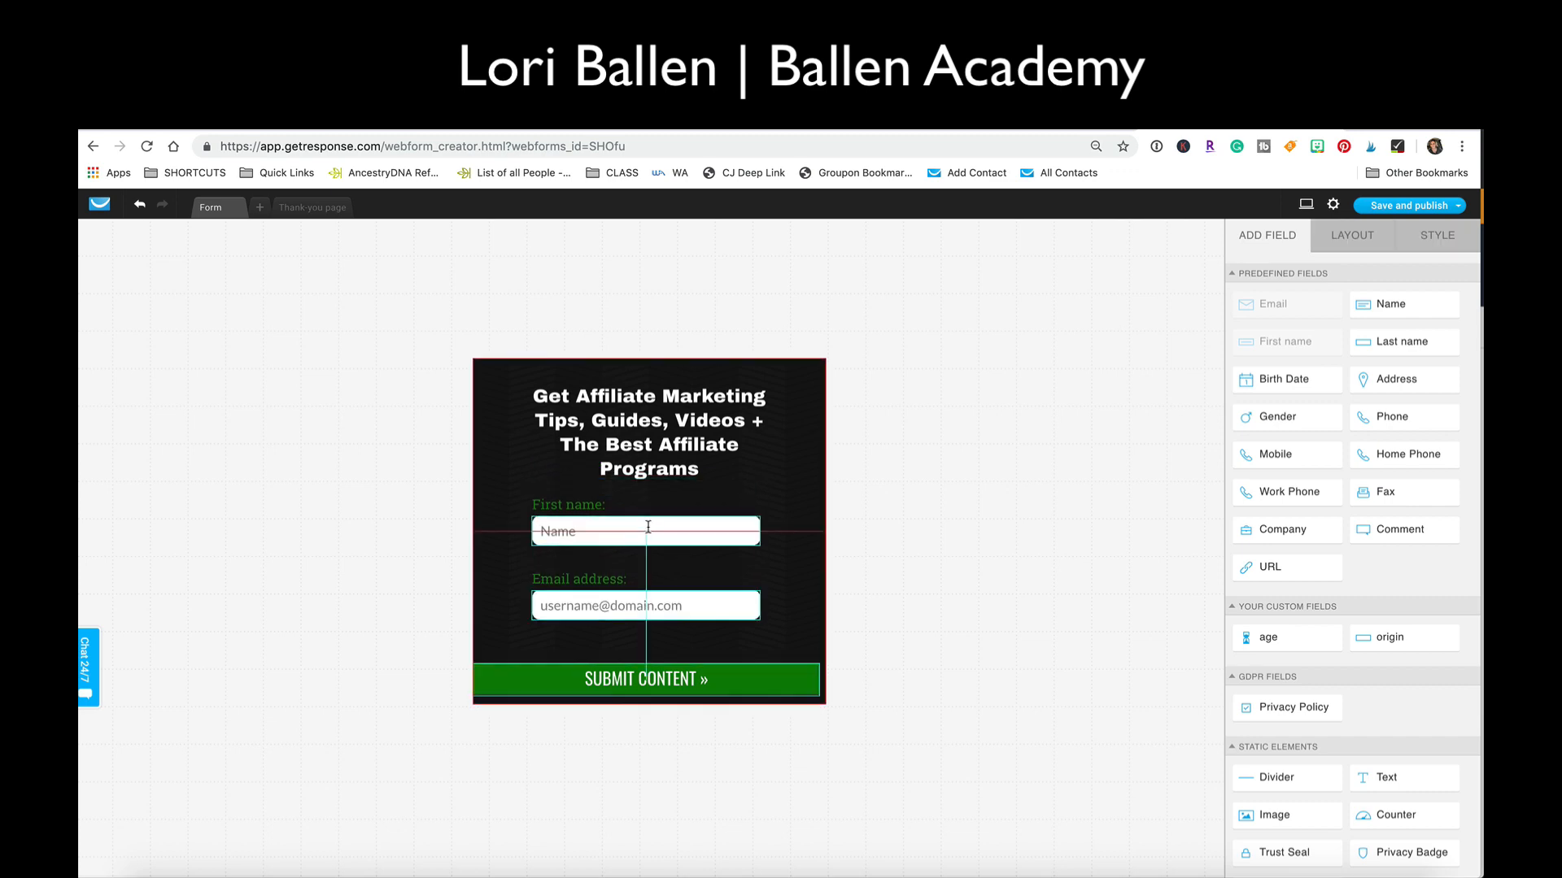
click(695, 404)
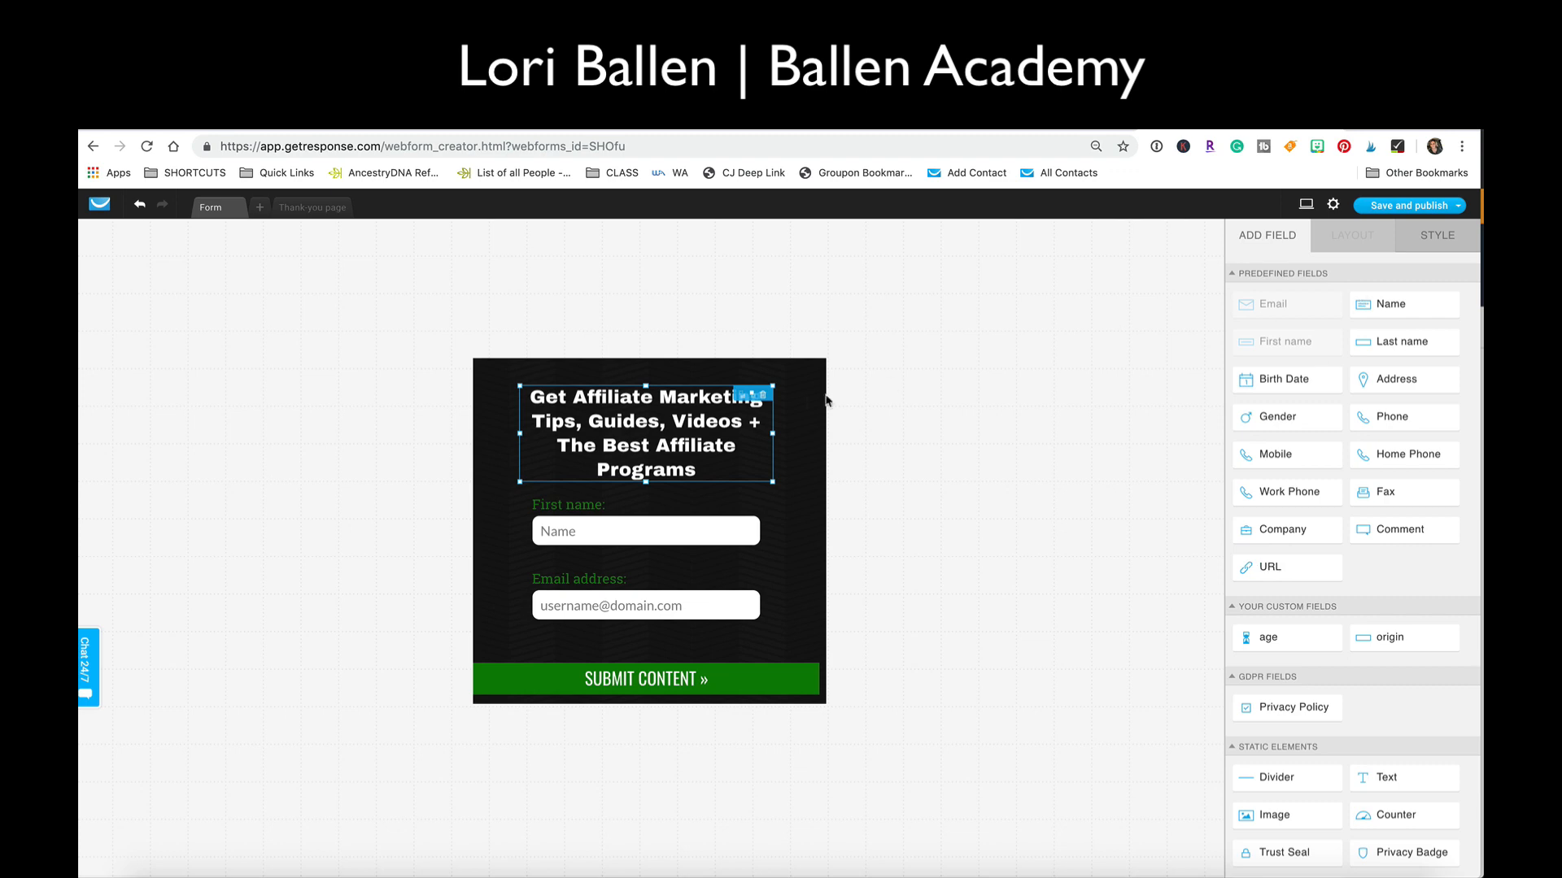
click(1056, 443)
Enlarge the heading's text a little more and move the heading up toward the form's upper edge.
click(748, 427)
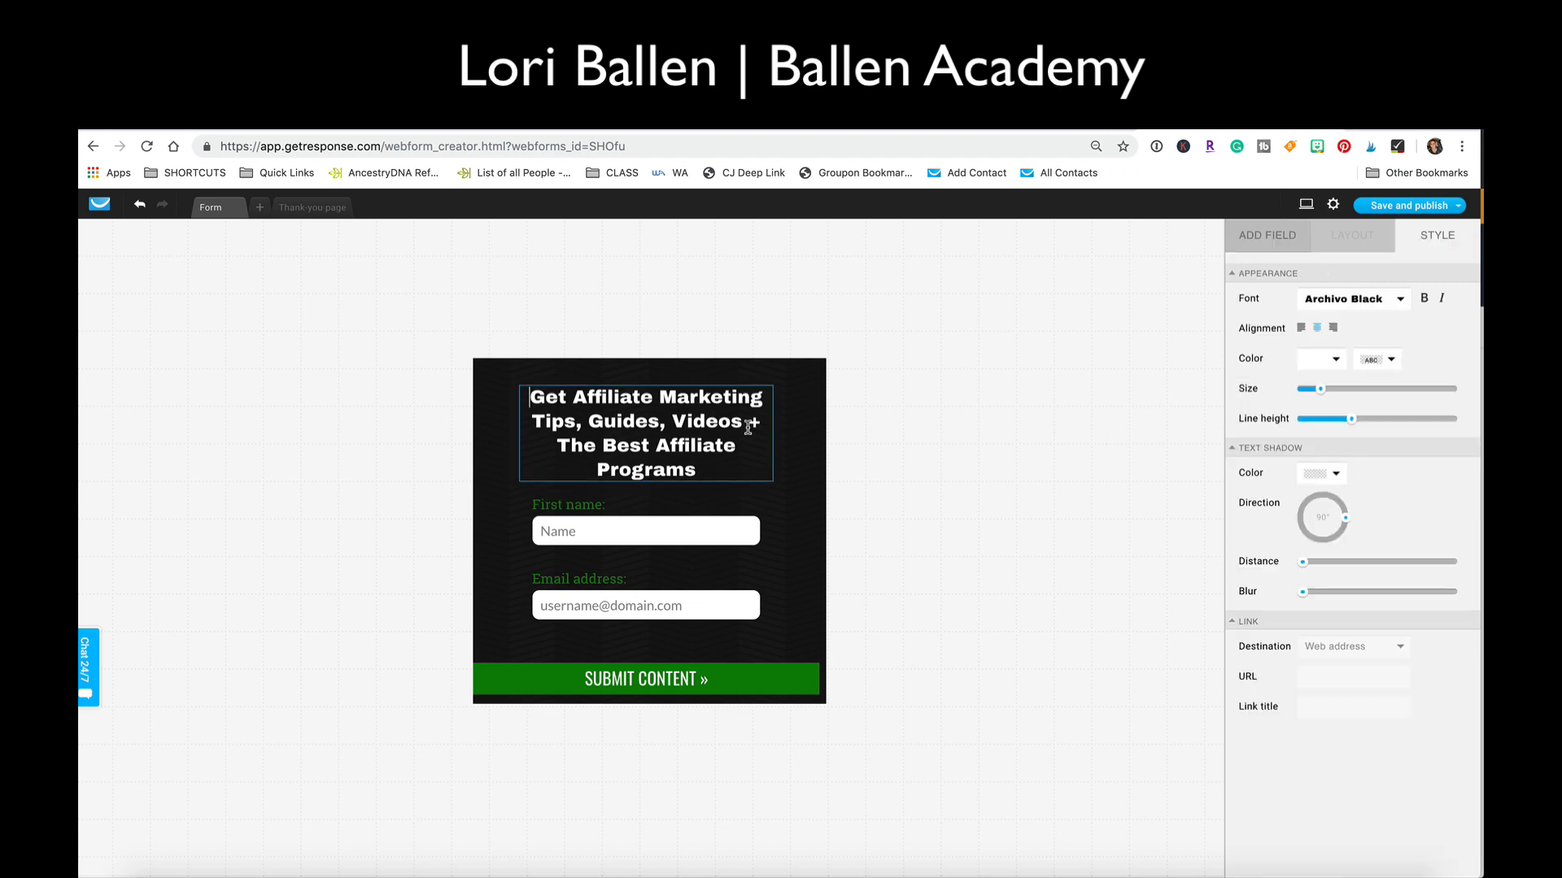
drag(1321, 392, 1322, 388)
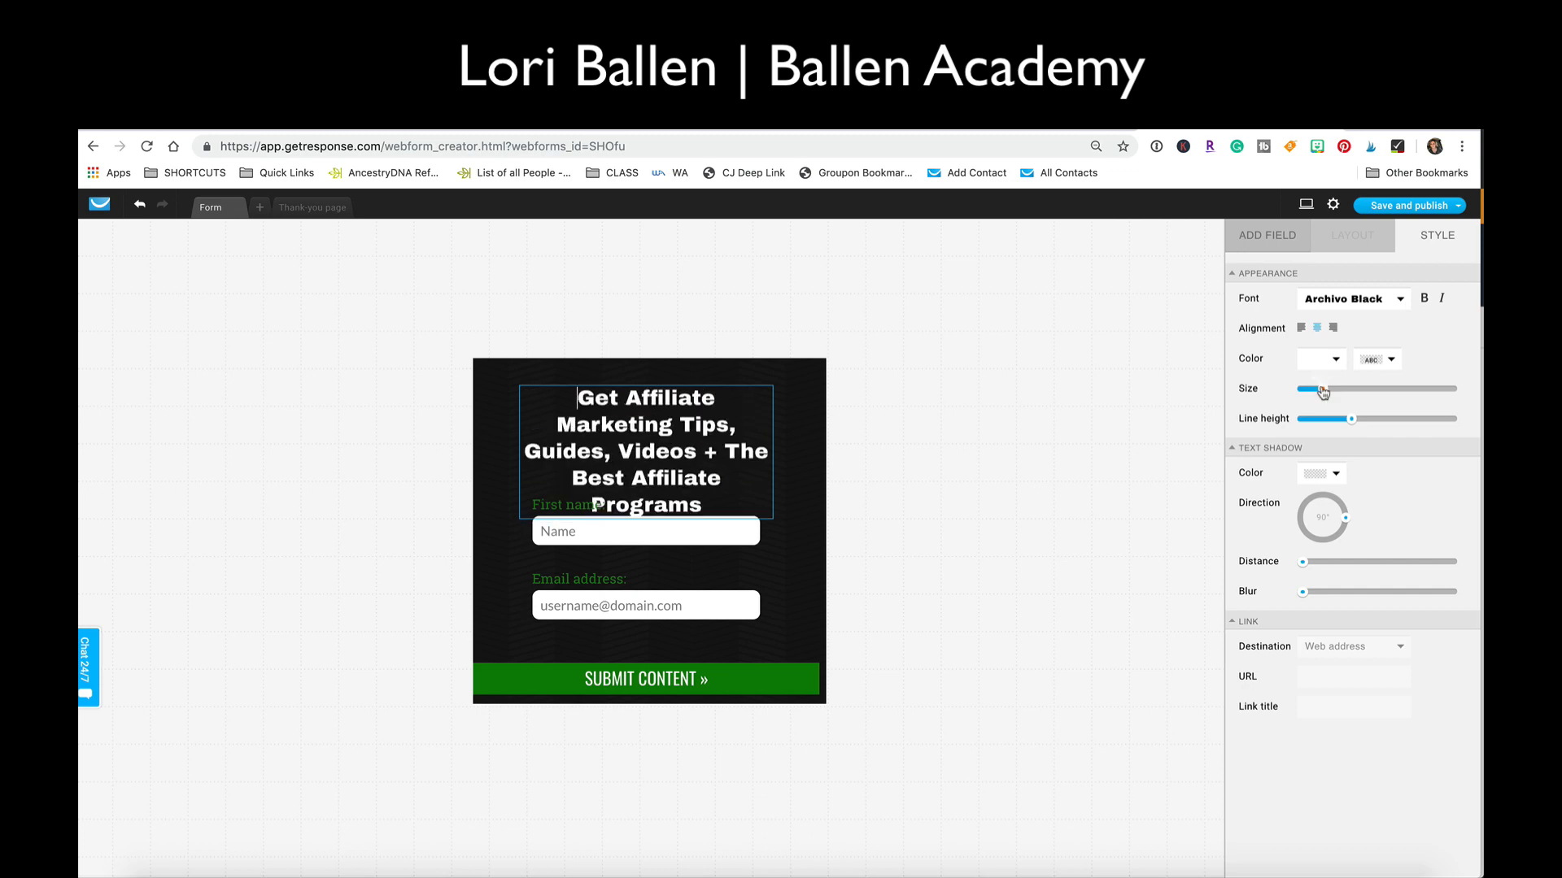
click(1027, 430)
drag(646, 478, 647, 467)
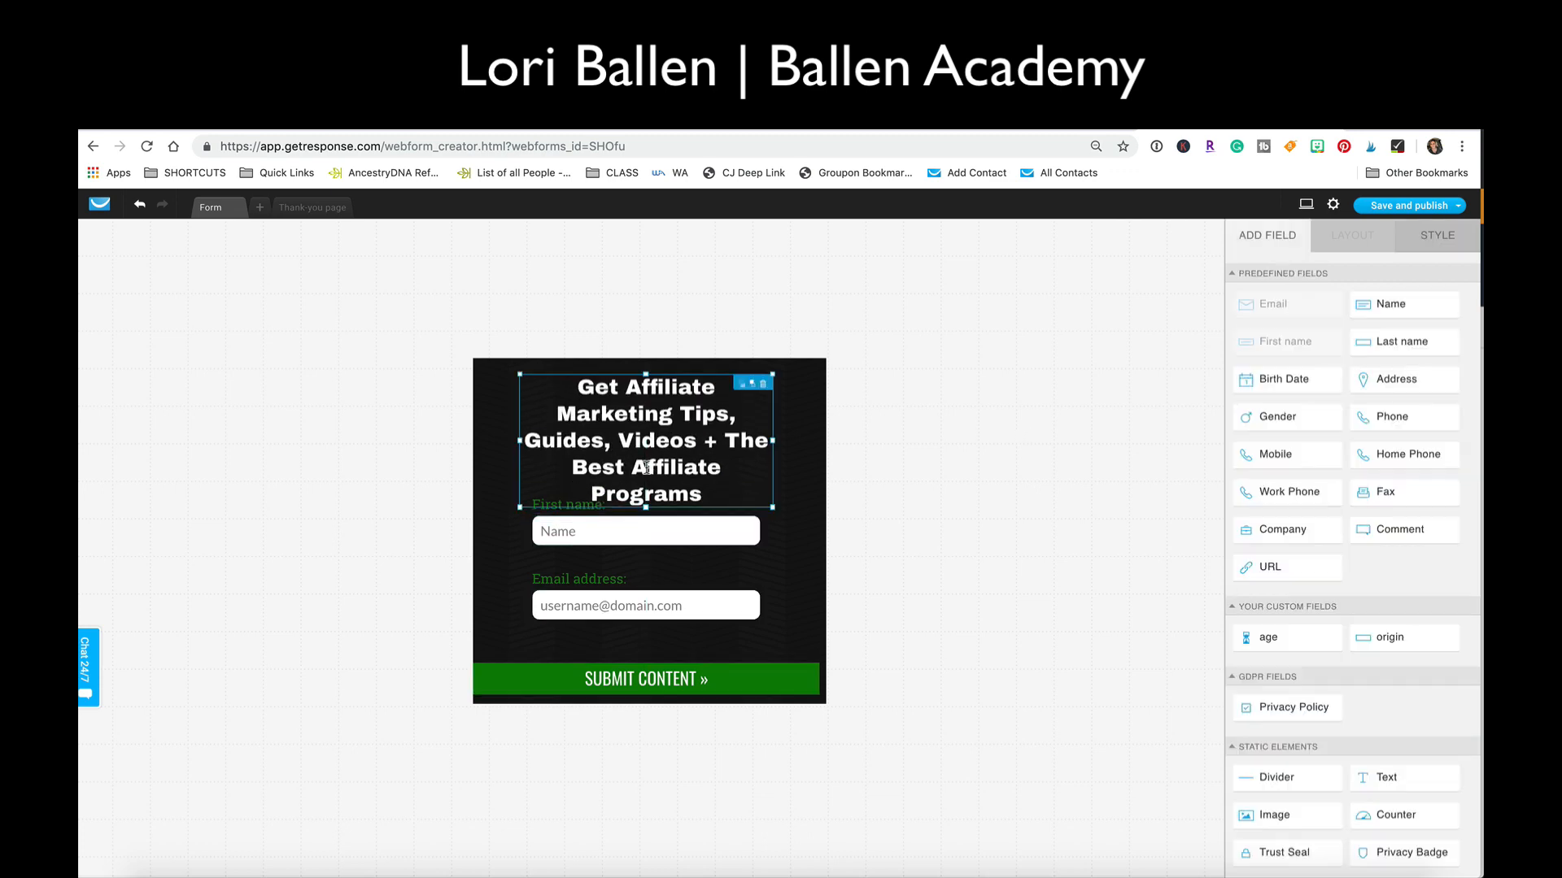
Shift the email address and first name fields slightly further down, keeping them aligned below the heading.
drag(632, 611, 635, 626)
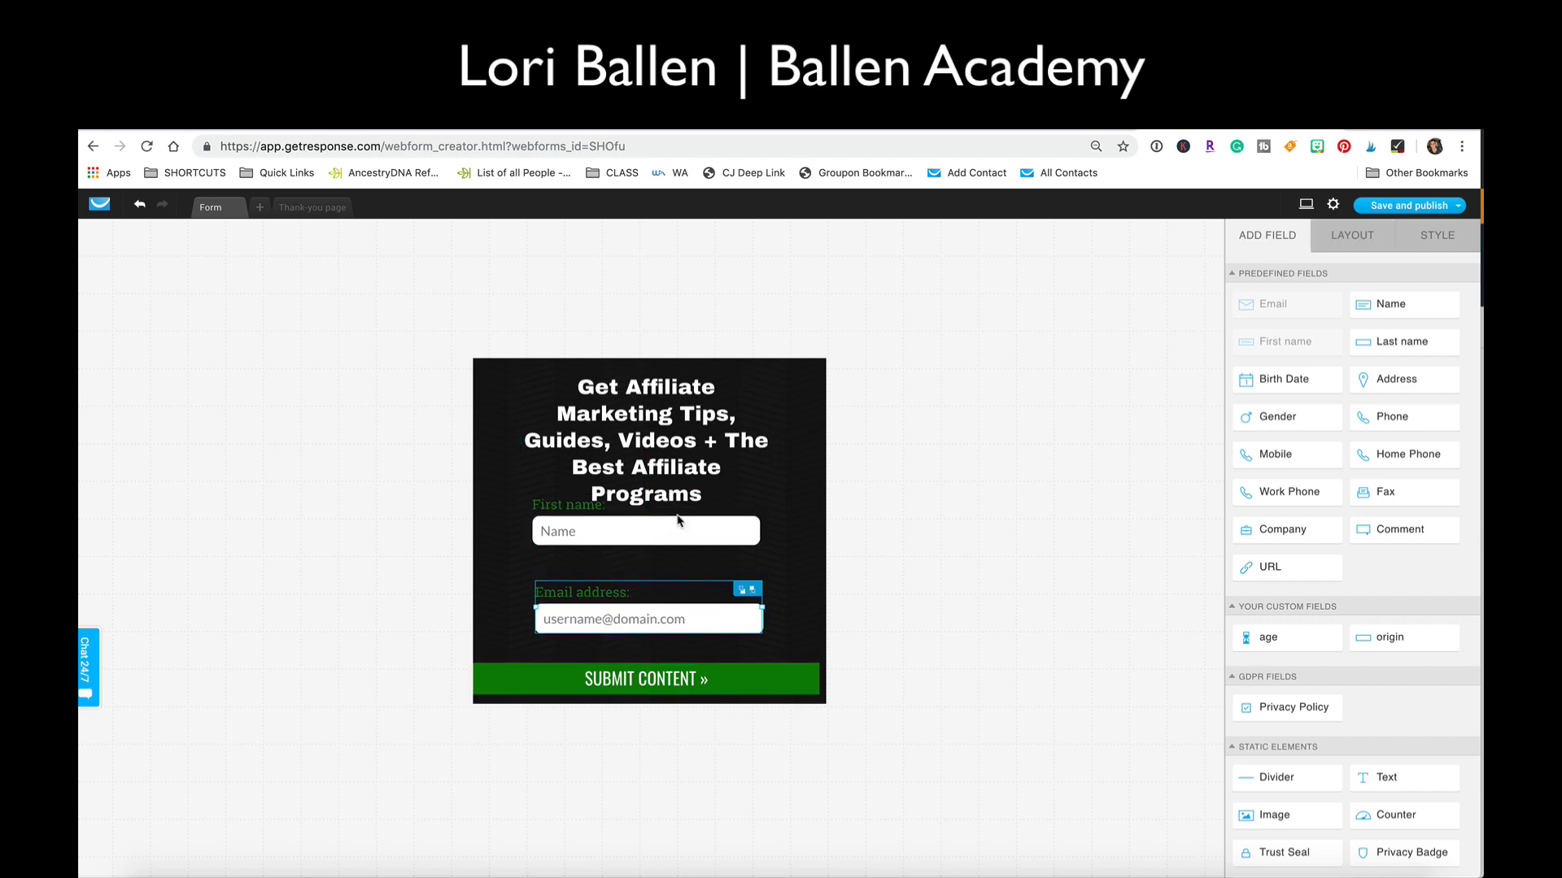
drag(670, 531, 672, 545)
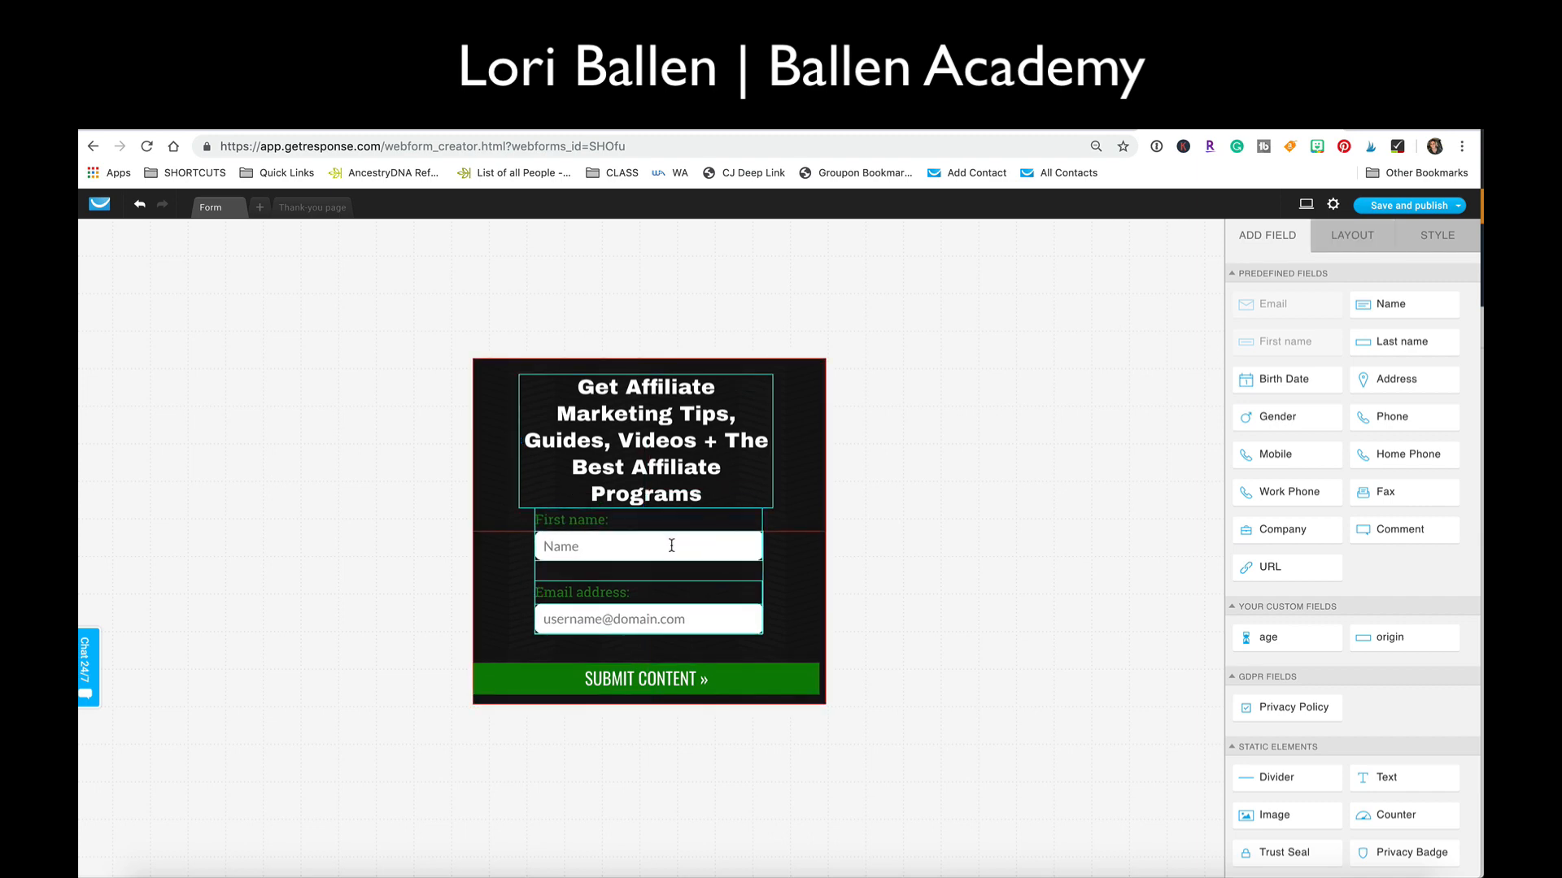
click(914, 499)
click(743, 433)
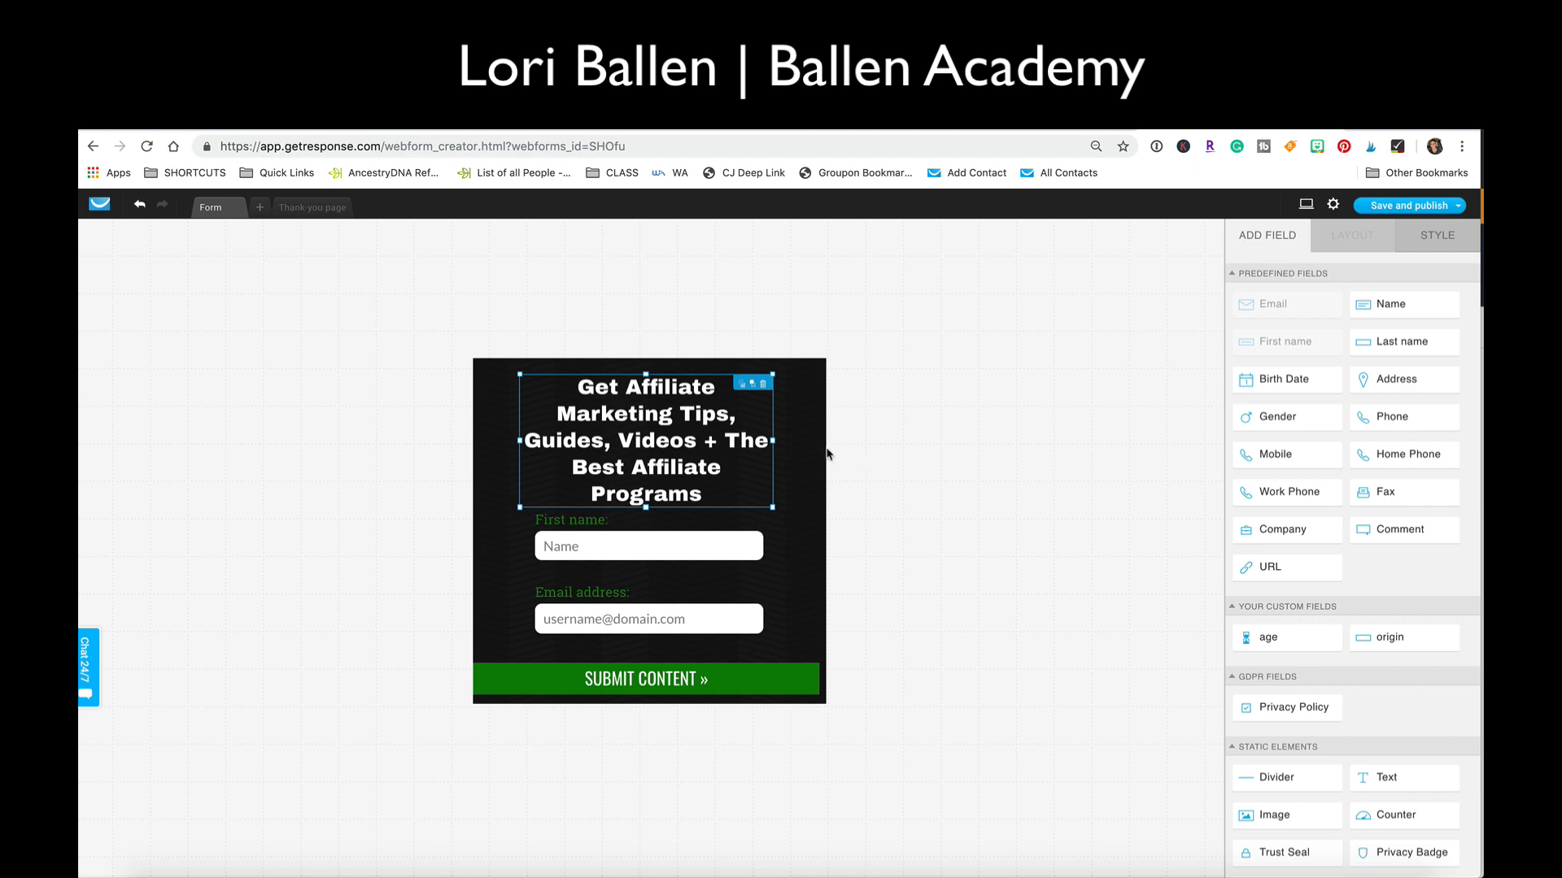
click(810, 448)
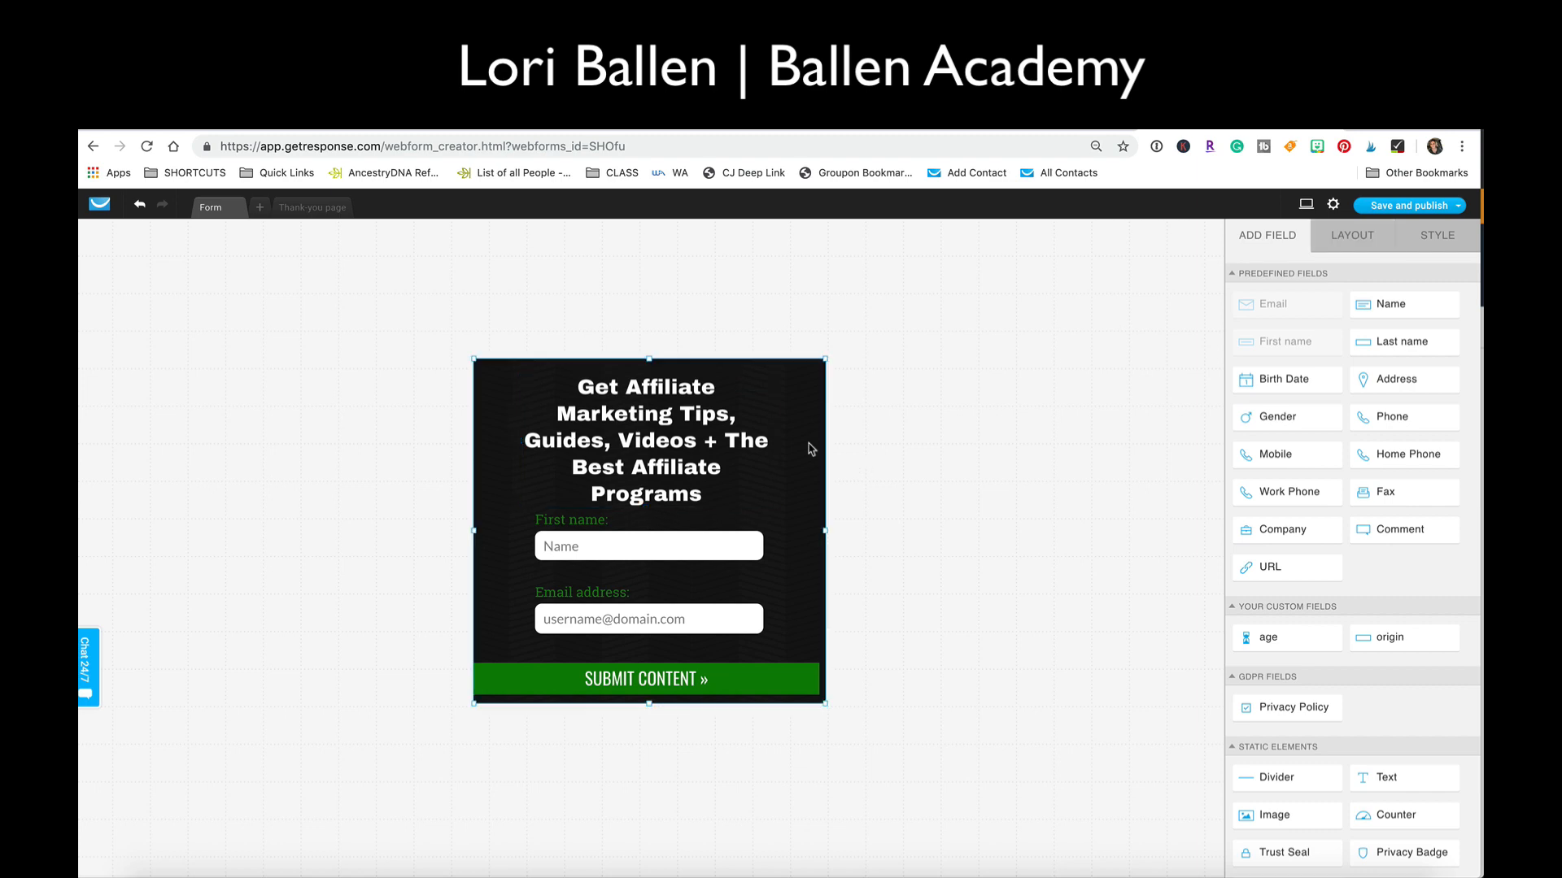
click(716, 470)
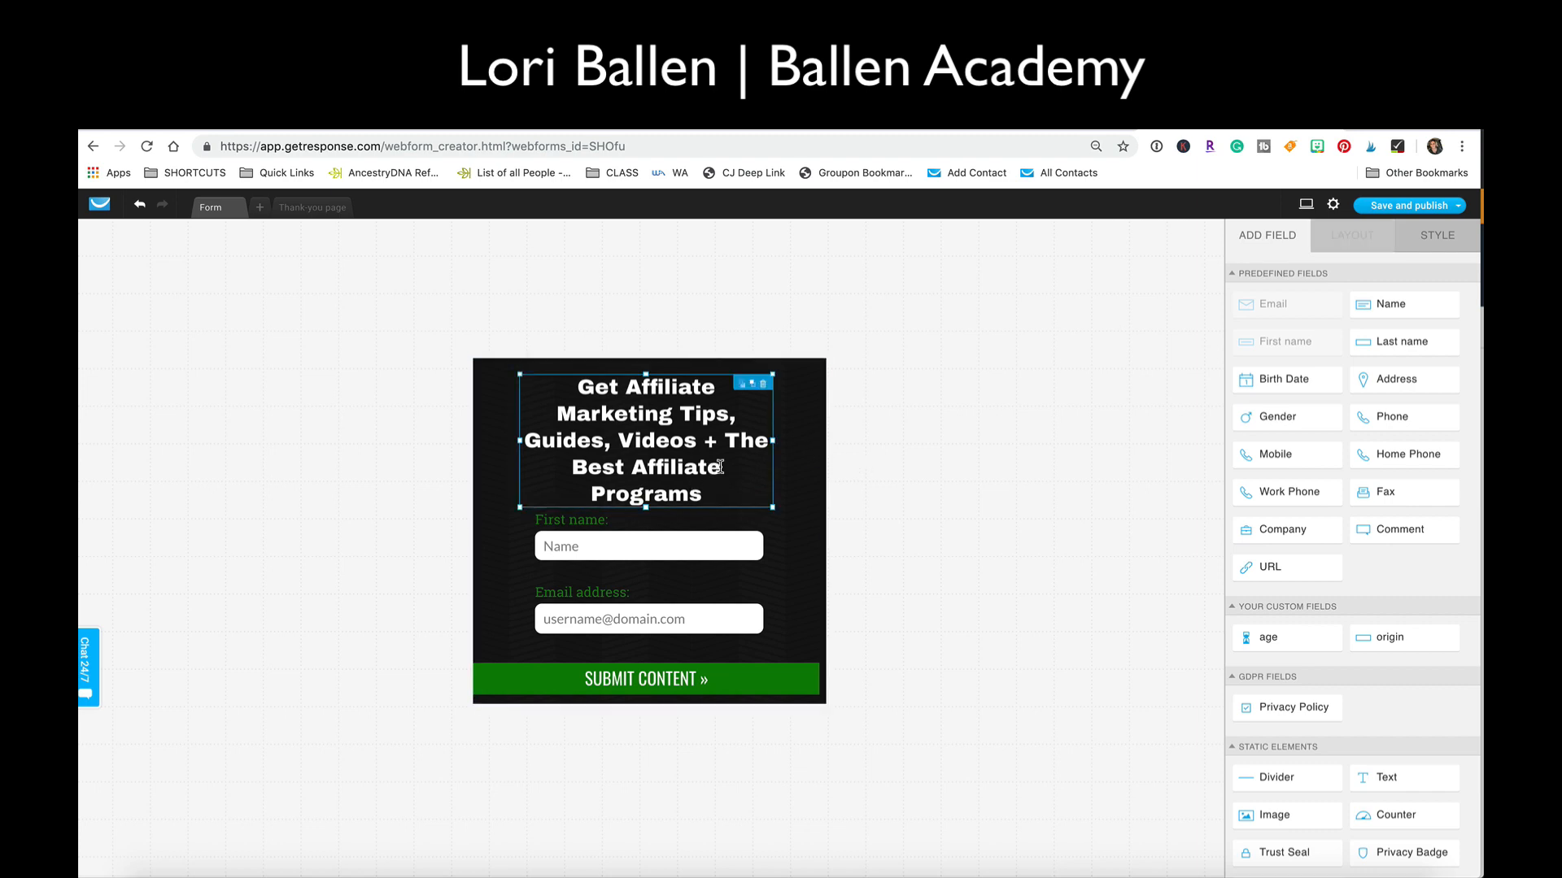
click(716, 467)
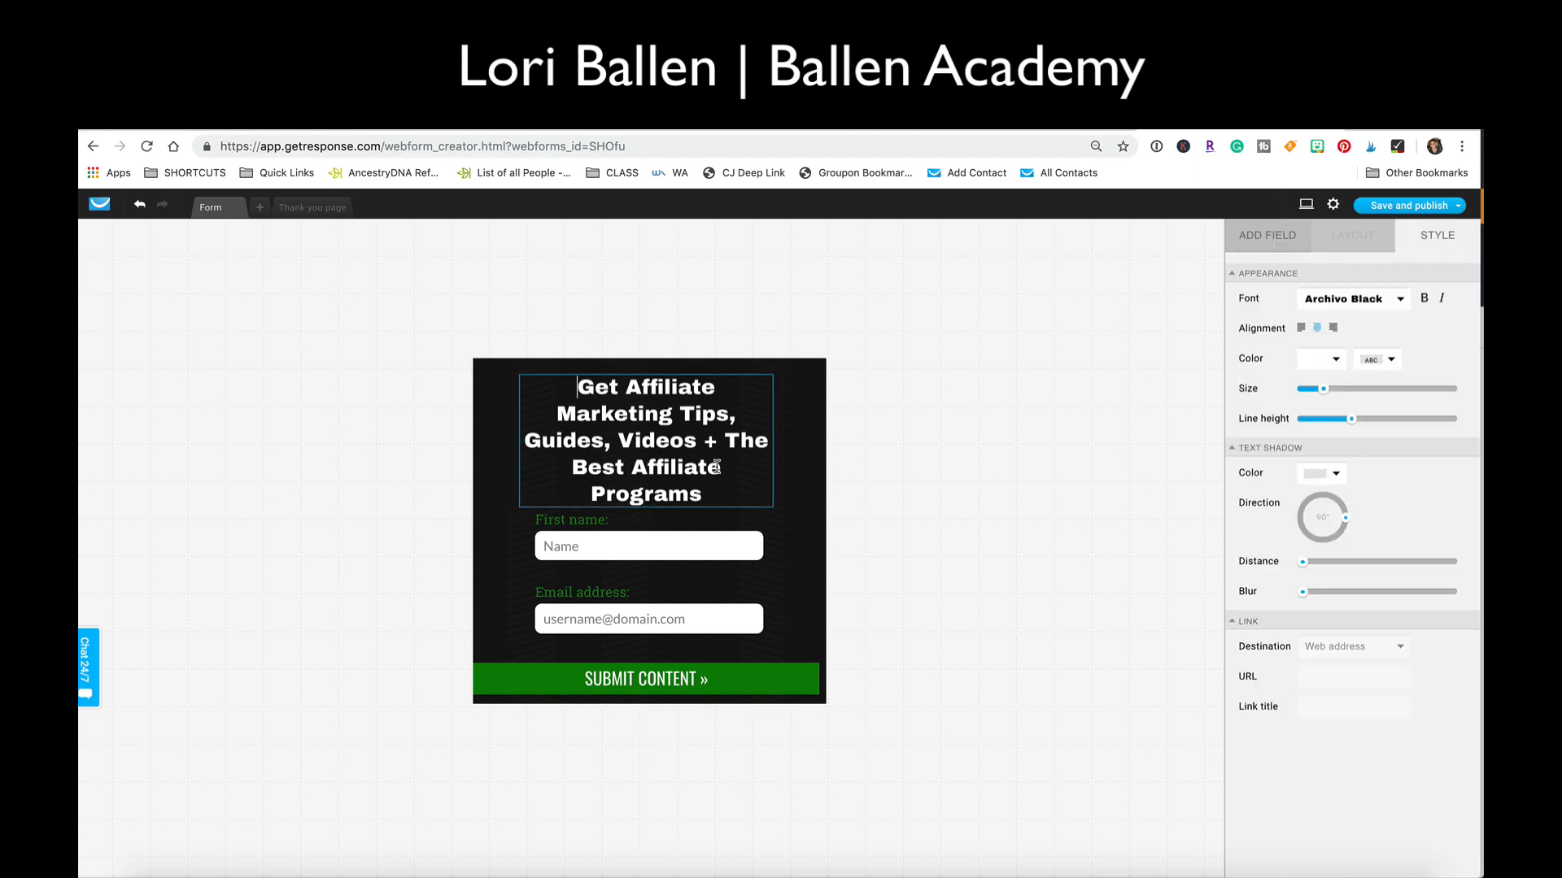
click(882, 485)
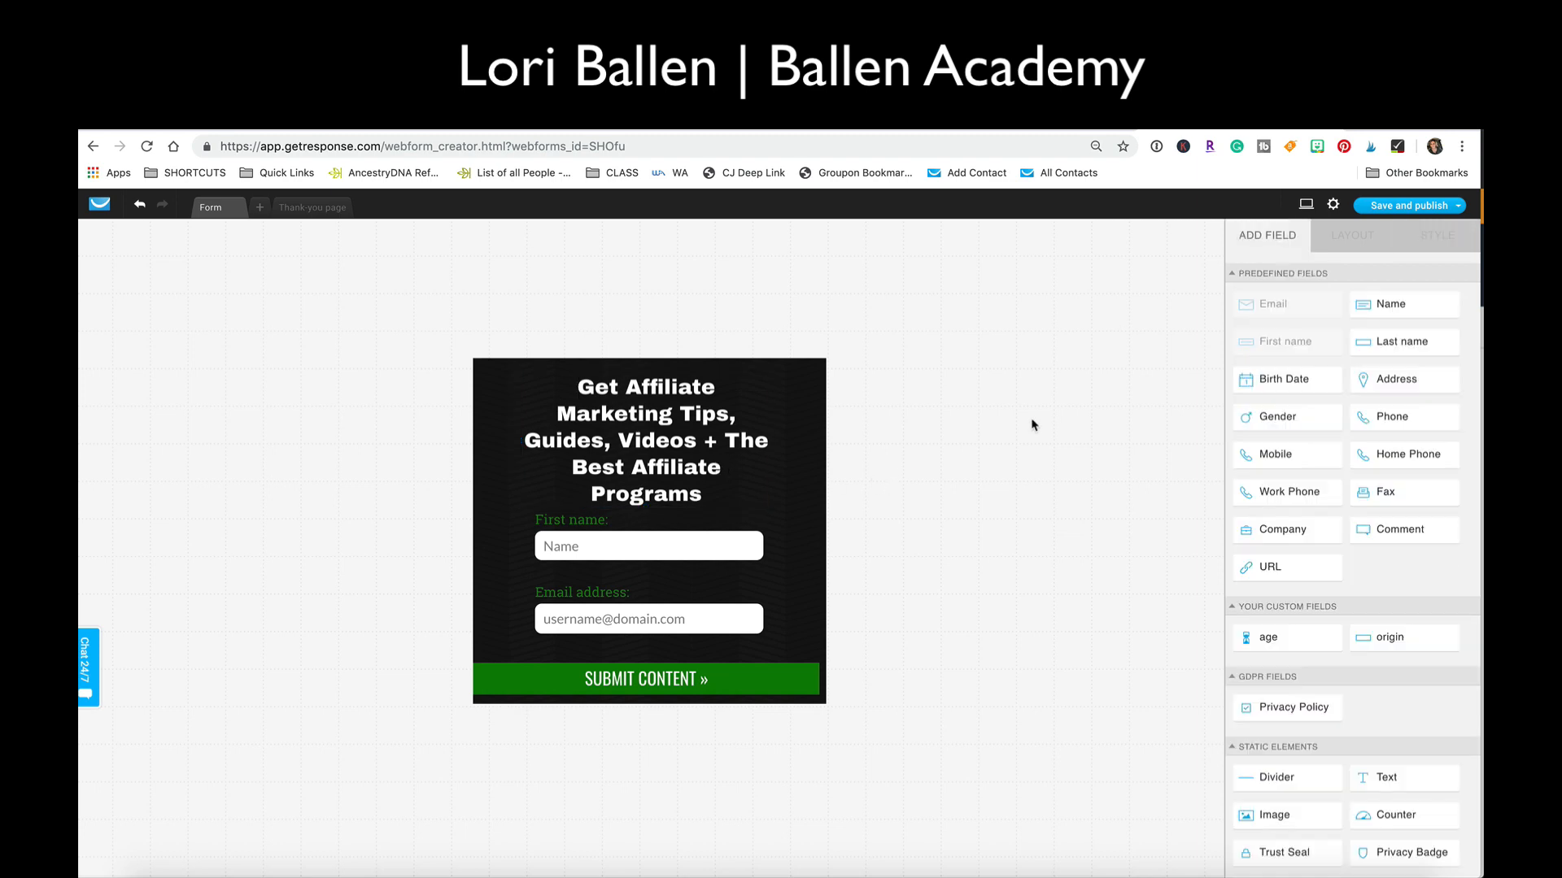
click(722, 411)
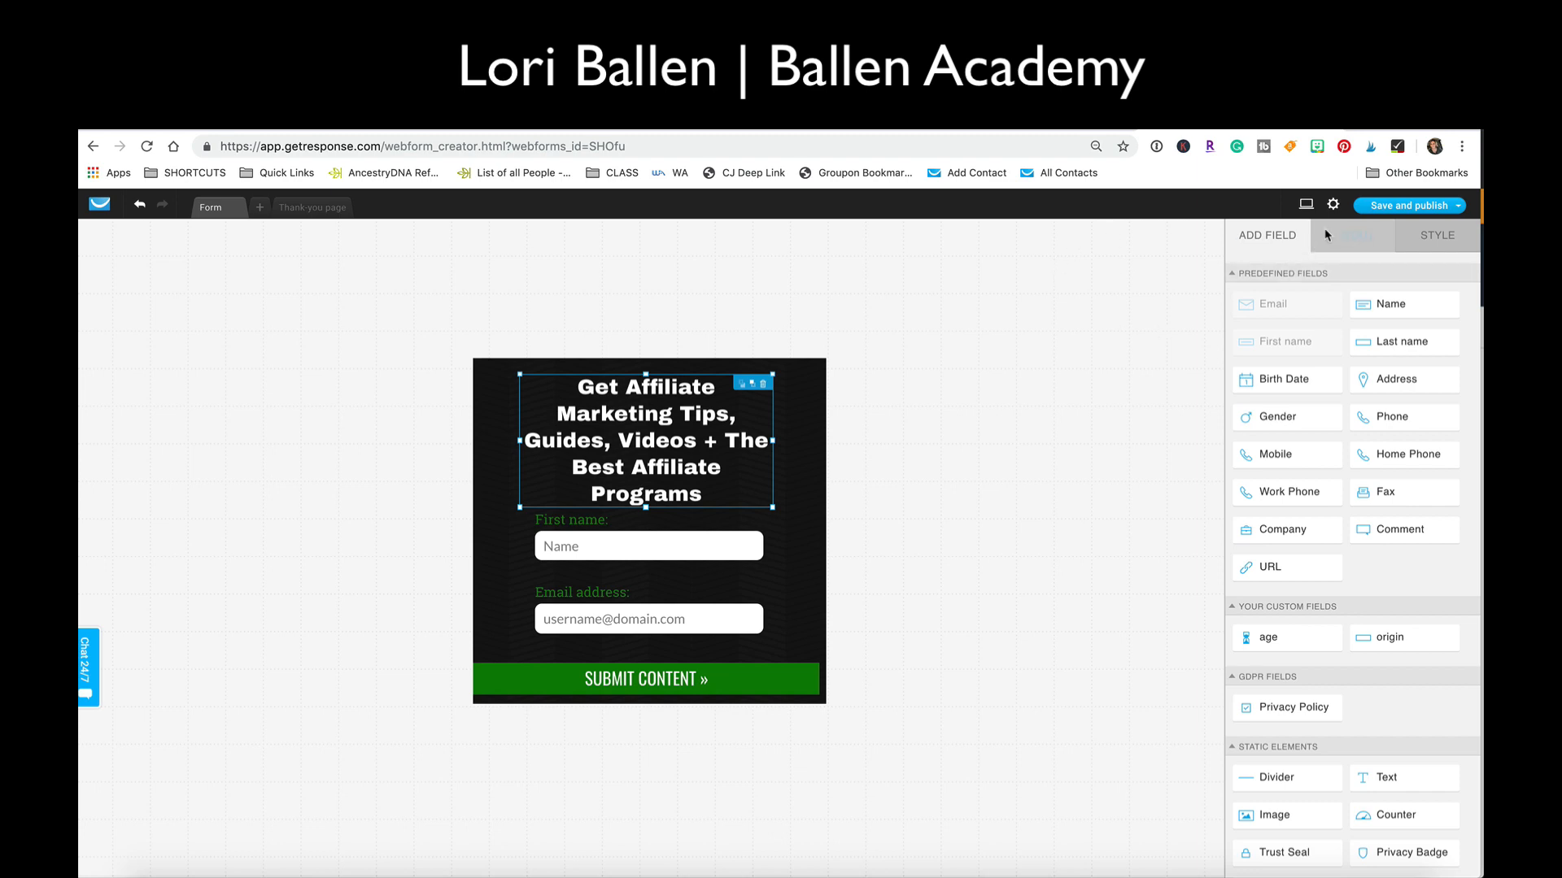
Rename the form as "The 7th Stream Blog" in the form settings.
click(1334, 207)
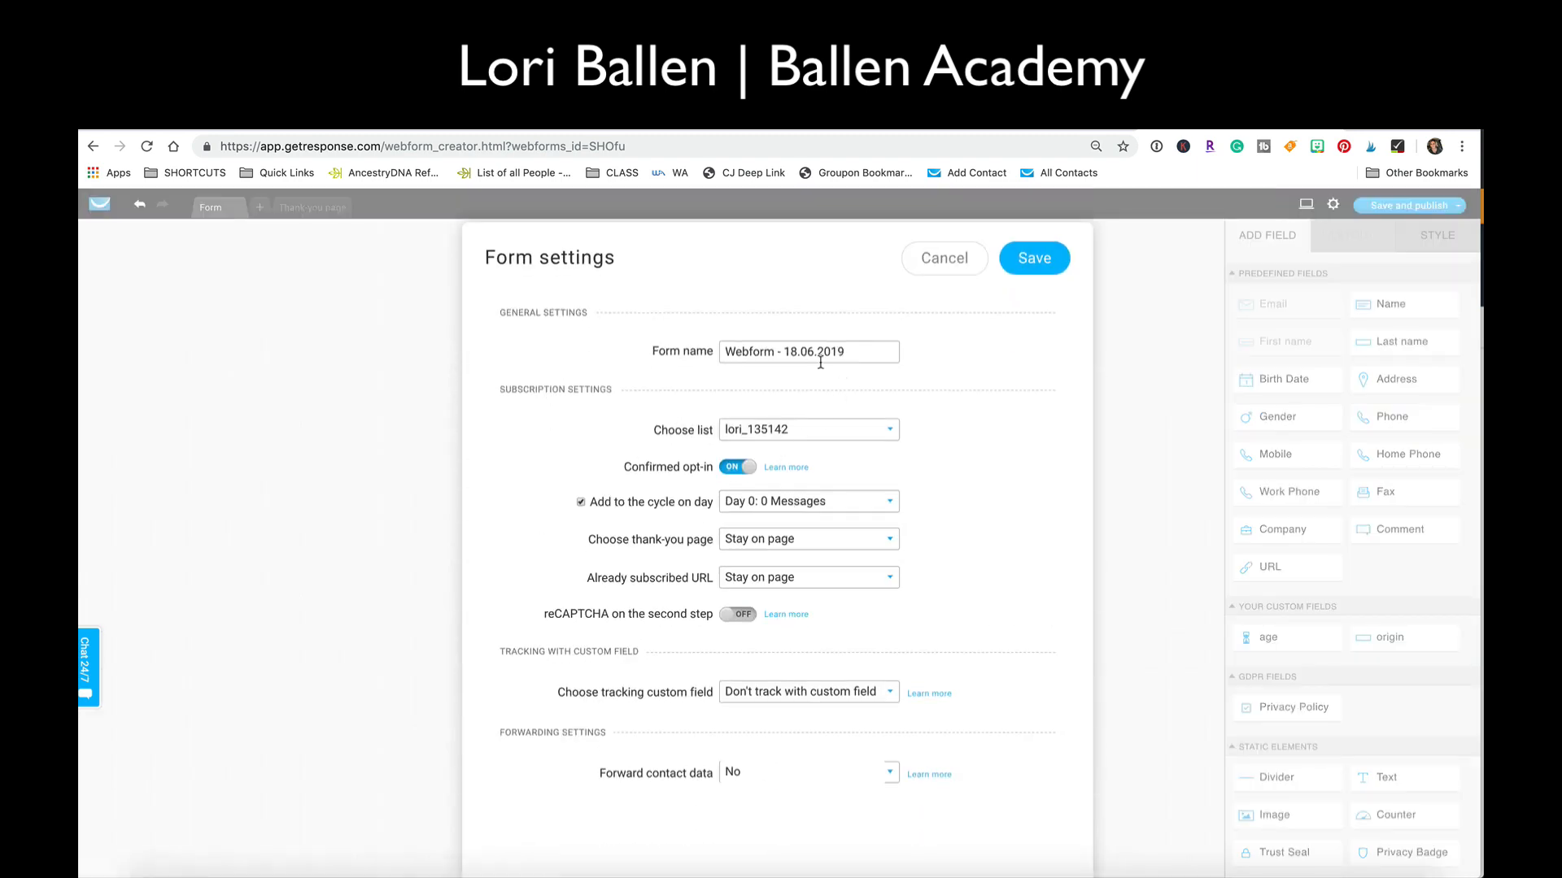
drag(854, 352, 721, 344)
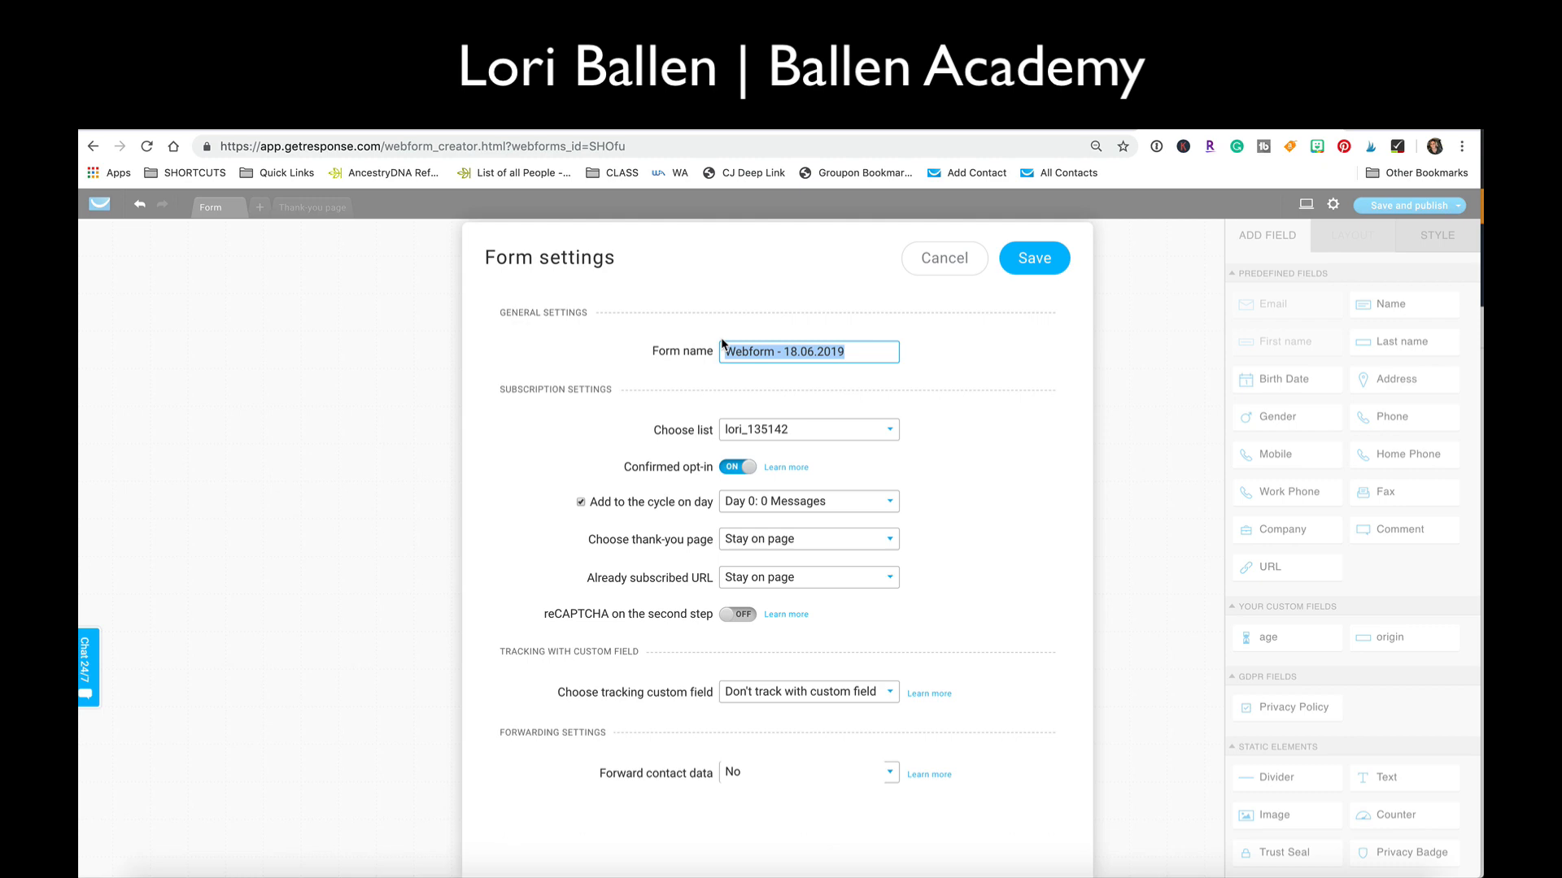
text(The 7th Stre)
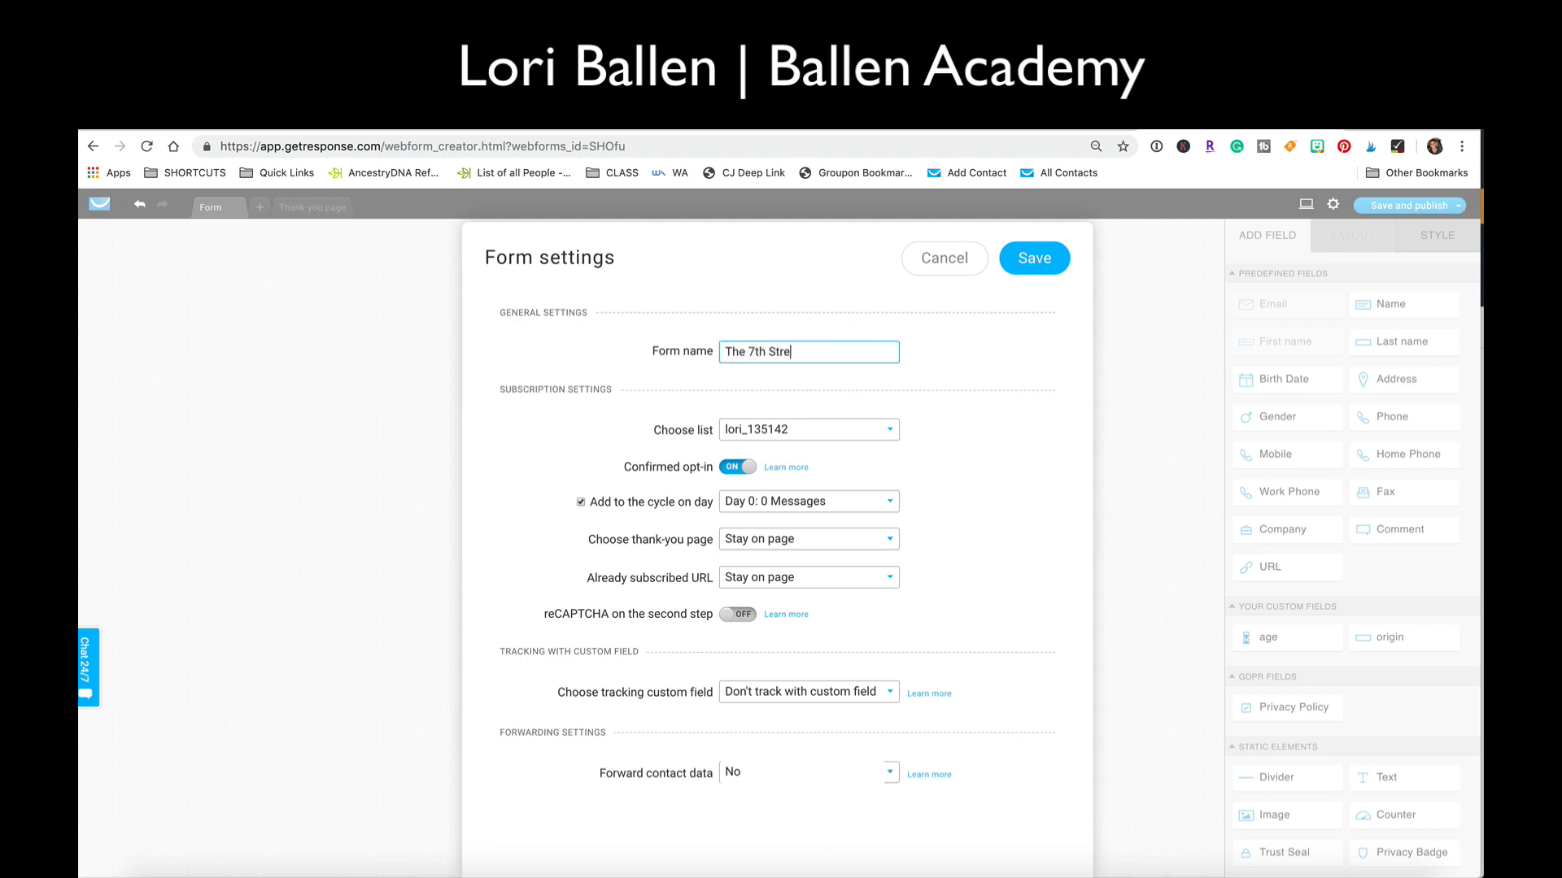
text(am Blog)
Choose the_7th_stream_blog as the form's subscription list.
click(766, 438)
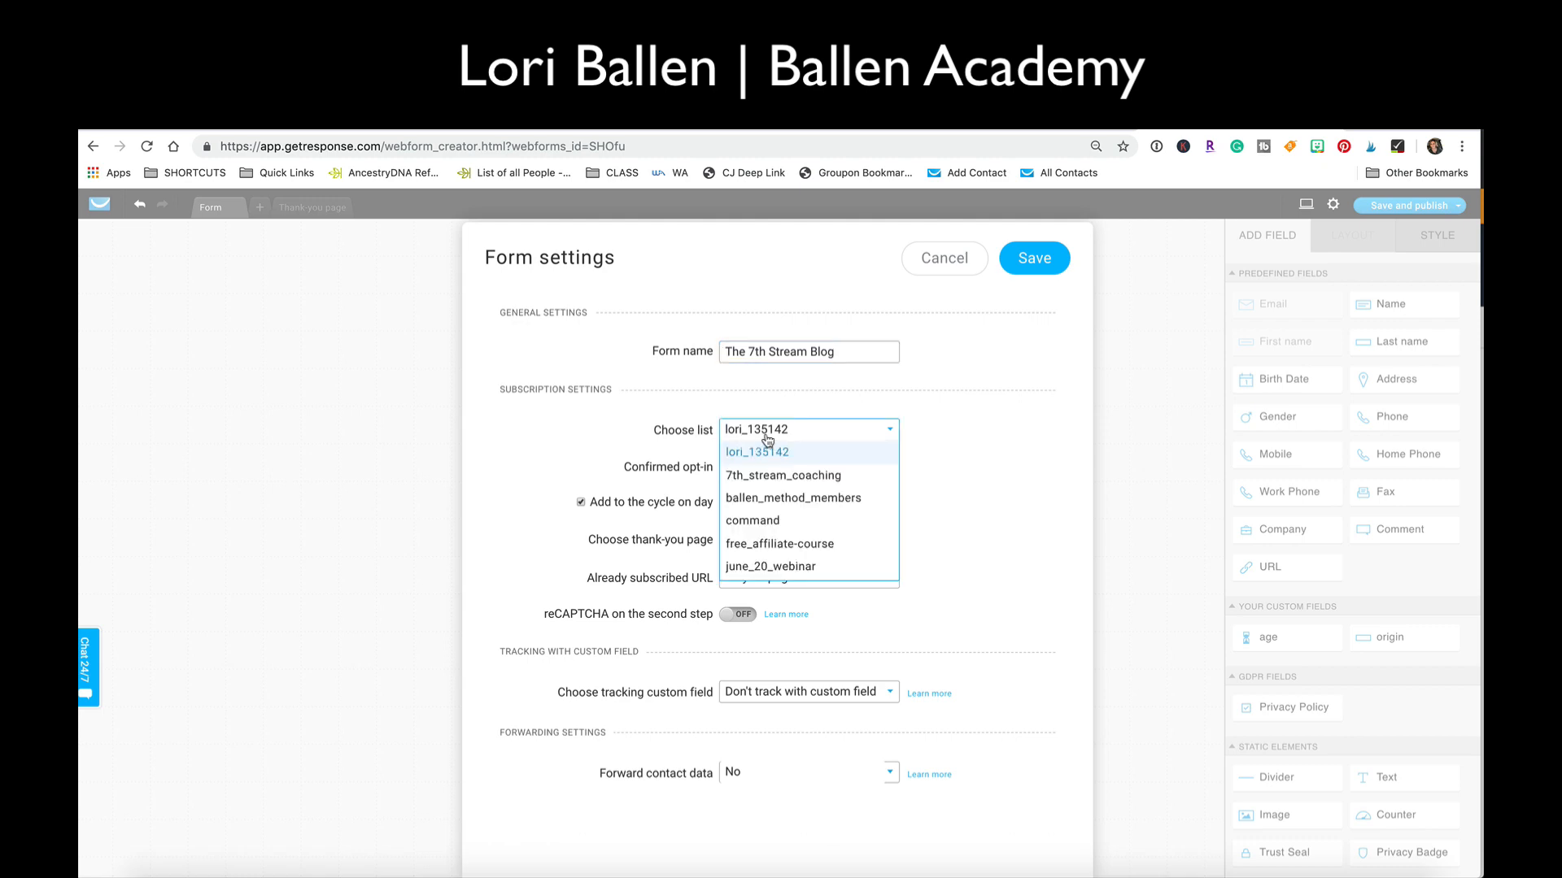
scroll(780, 500, down, 2)
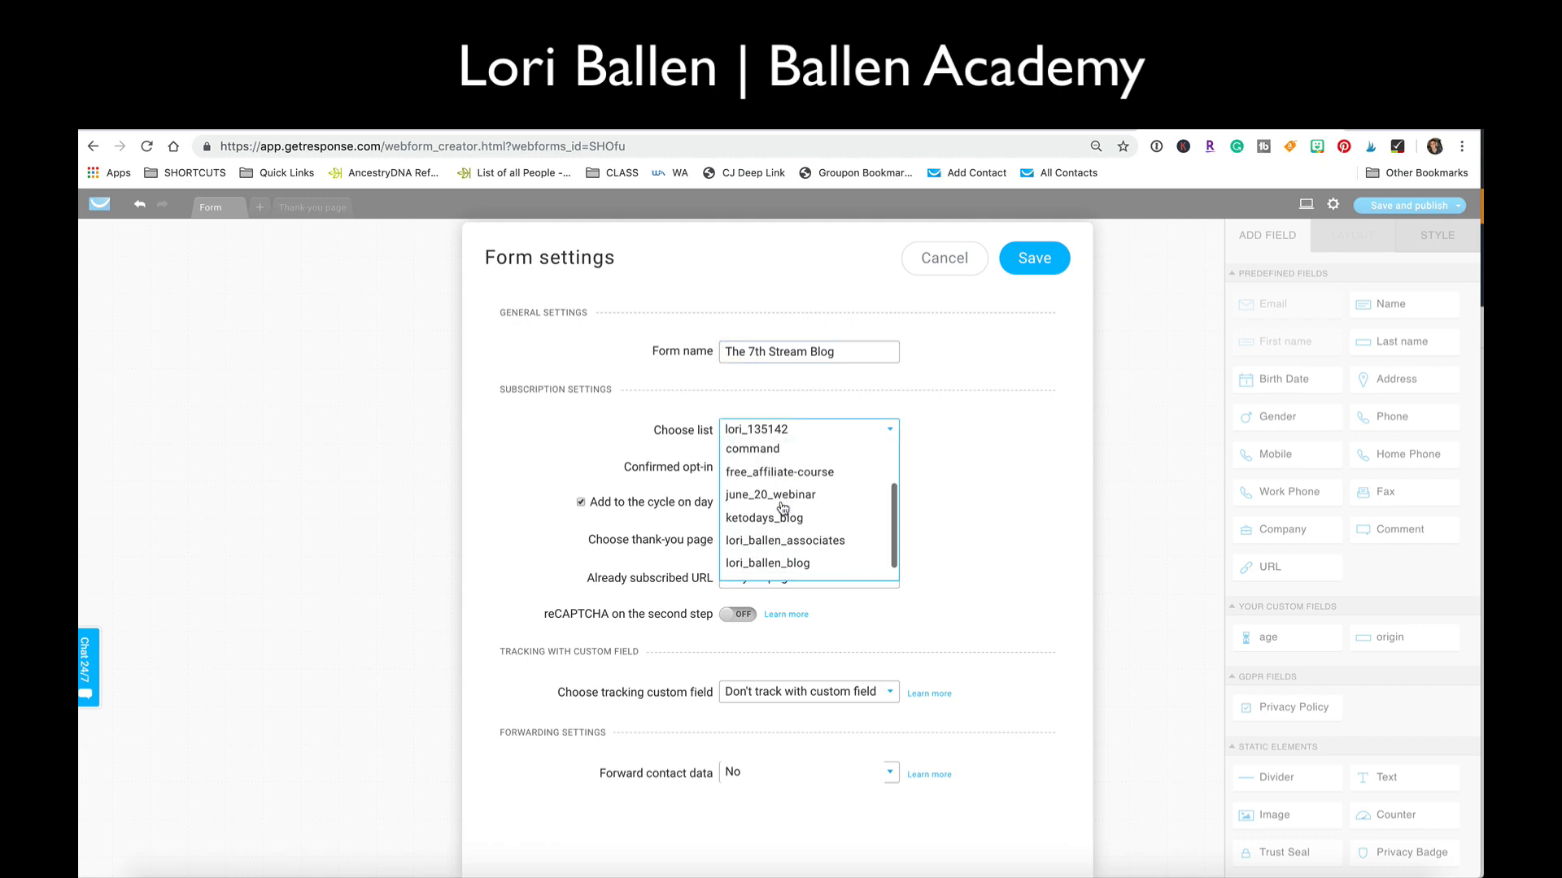
click(786, 569)
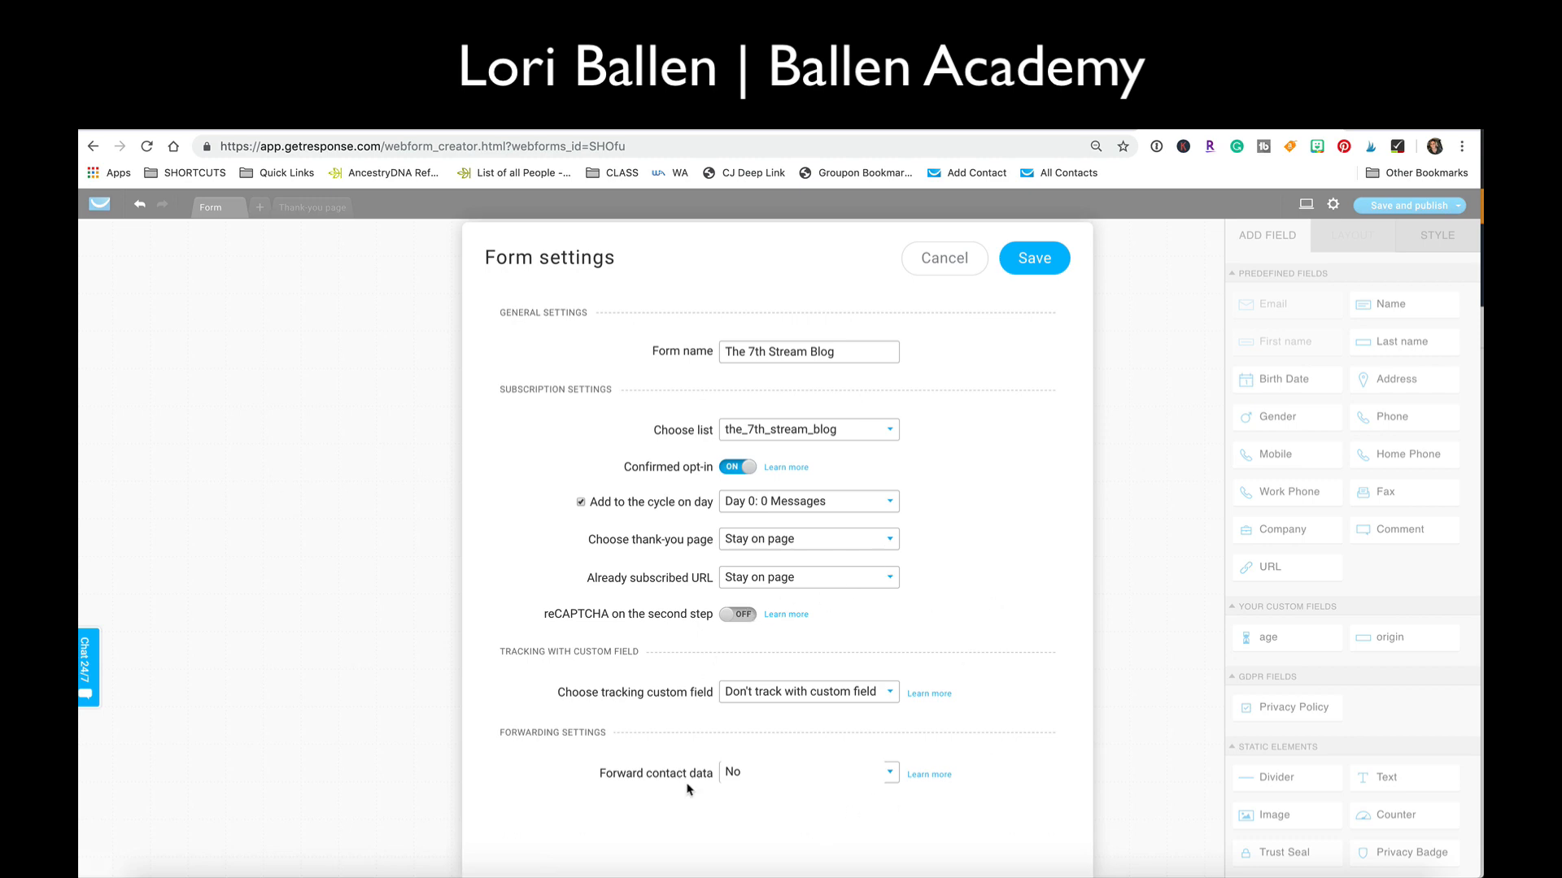
Review the thank-you page and already subscribed URL options, keep the thank-you page on "Stay on page", and save the form settings.
scroll(863, 606, down, 1)
click(760, 552)
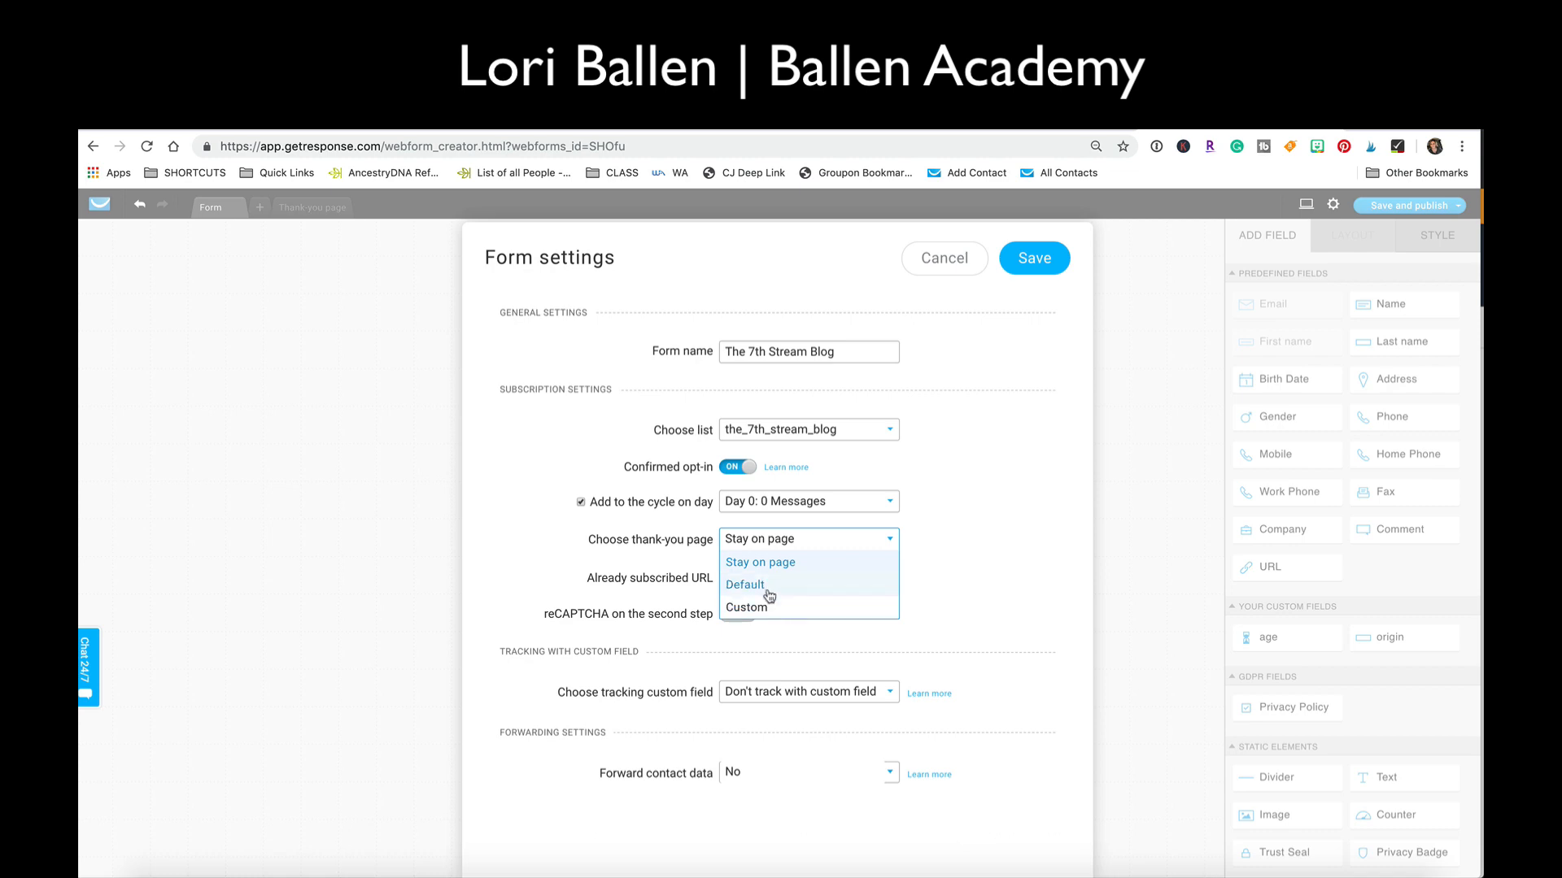
click(602, 565)
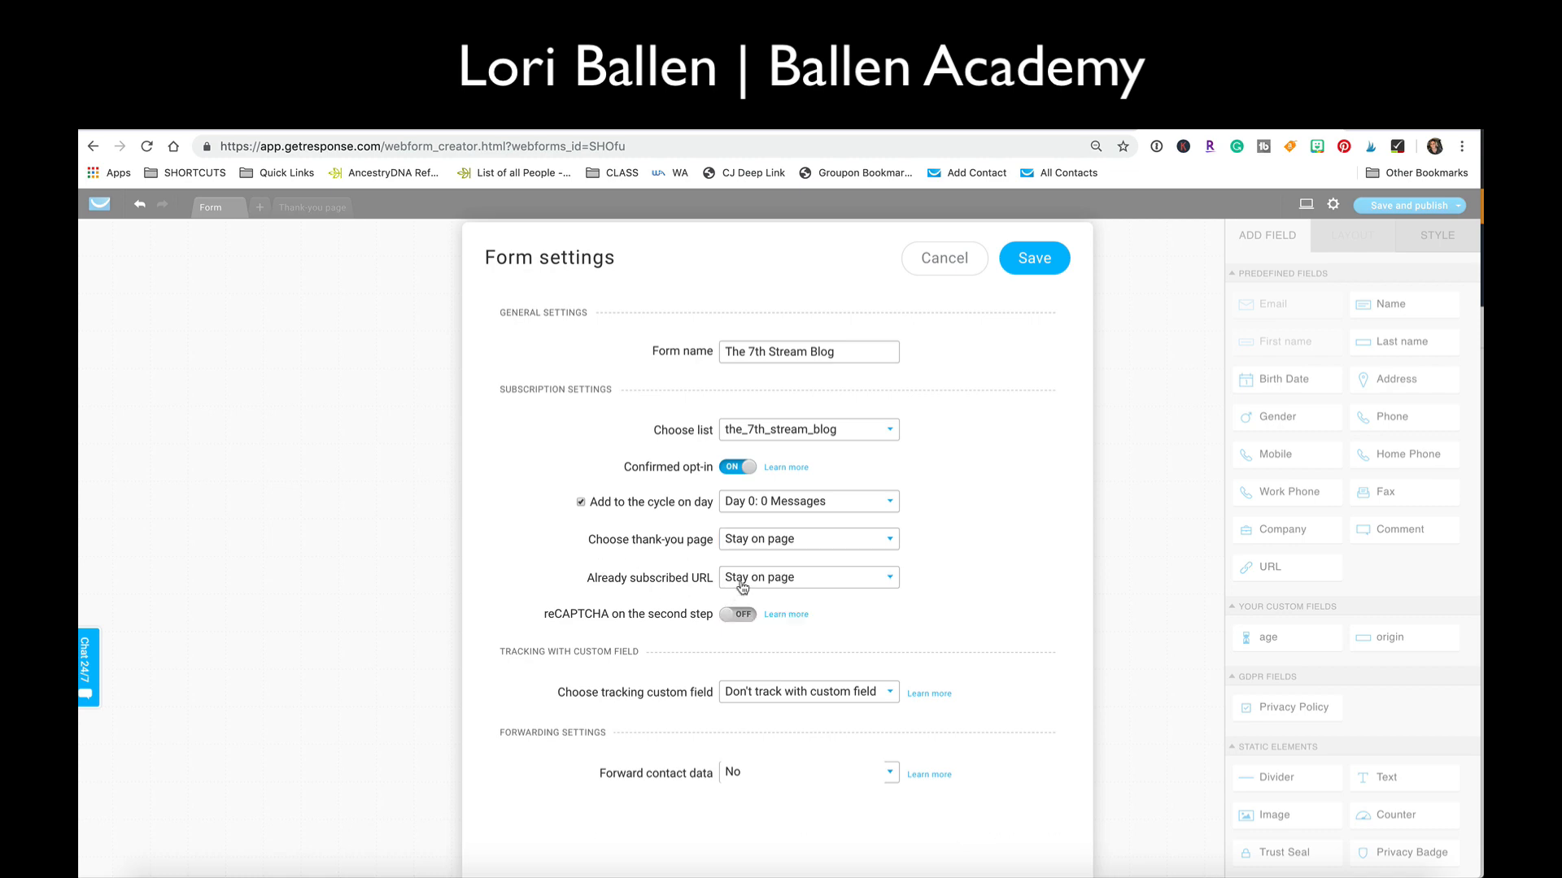
click(738, 582)
click(812, 600)
click(1059, 264)
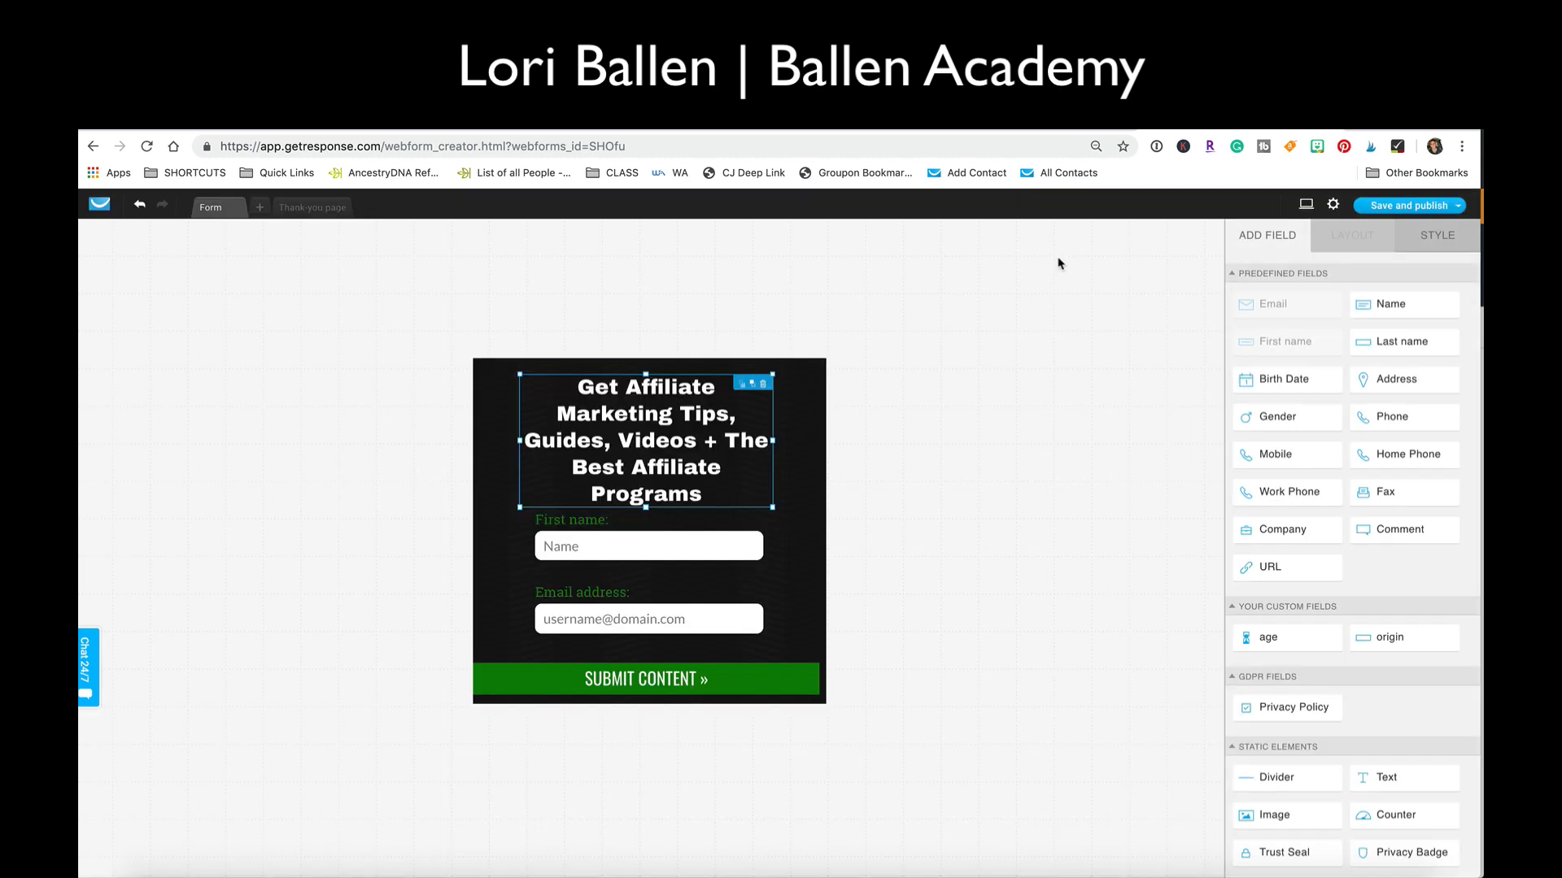
Save and publish the form, and select its entire JavaScript code for installing it on a website.
click(998, 530)
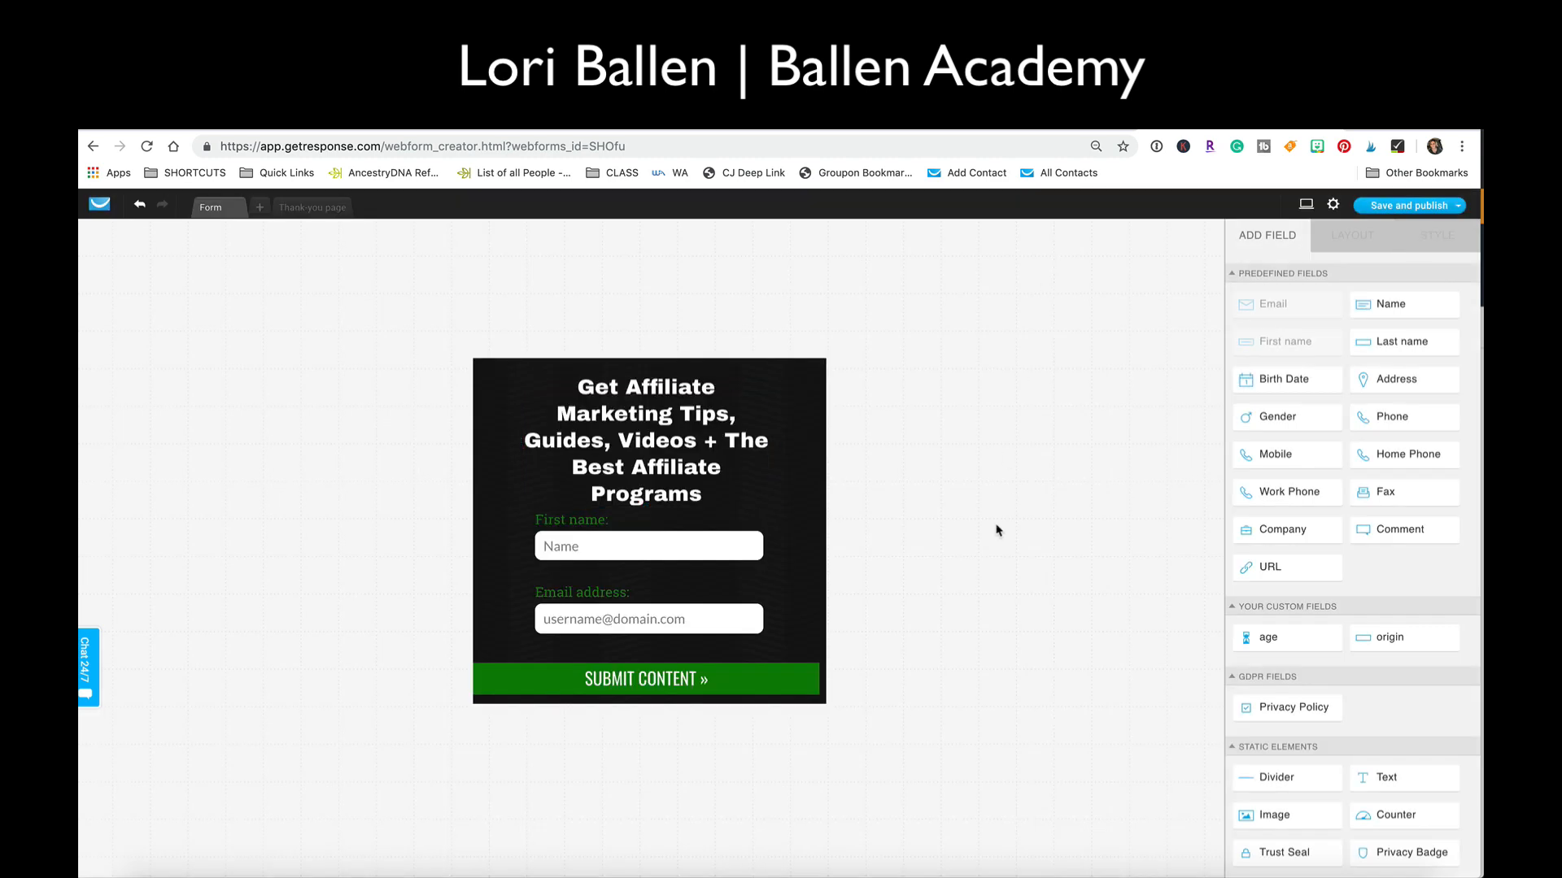
click(1458, 205)
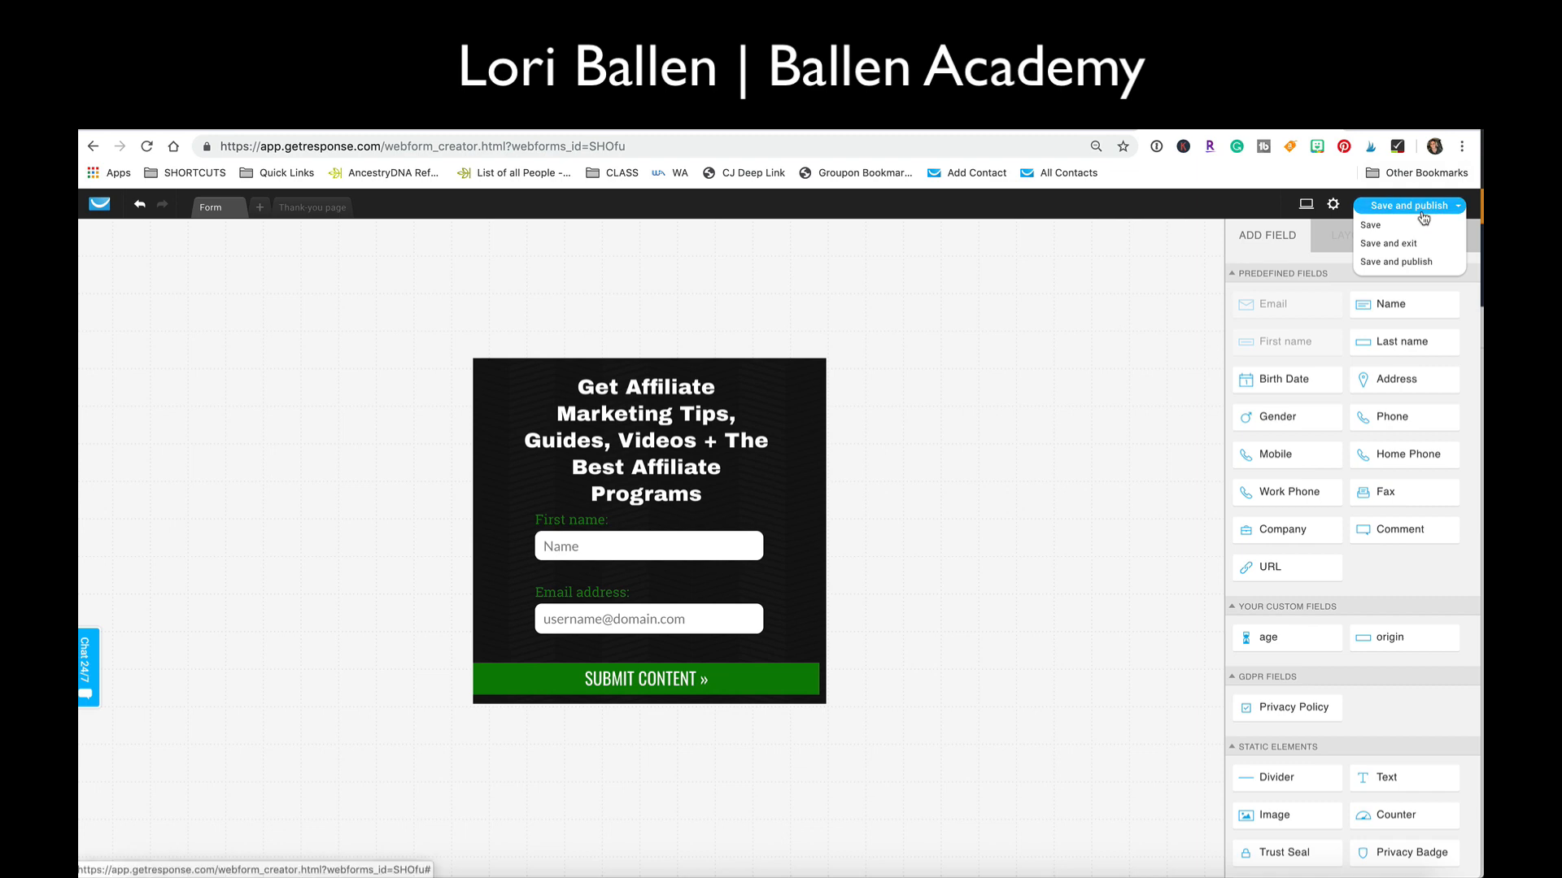
click(1402, 261)
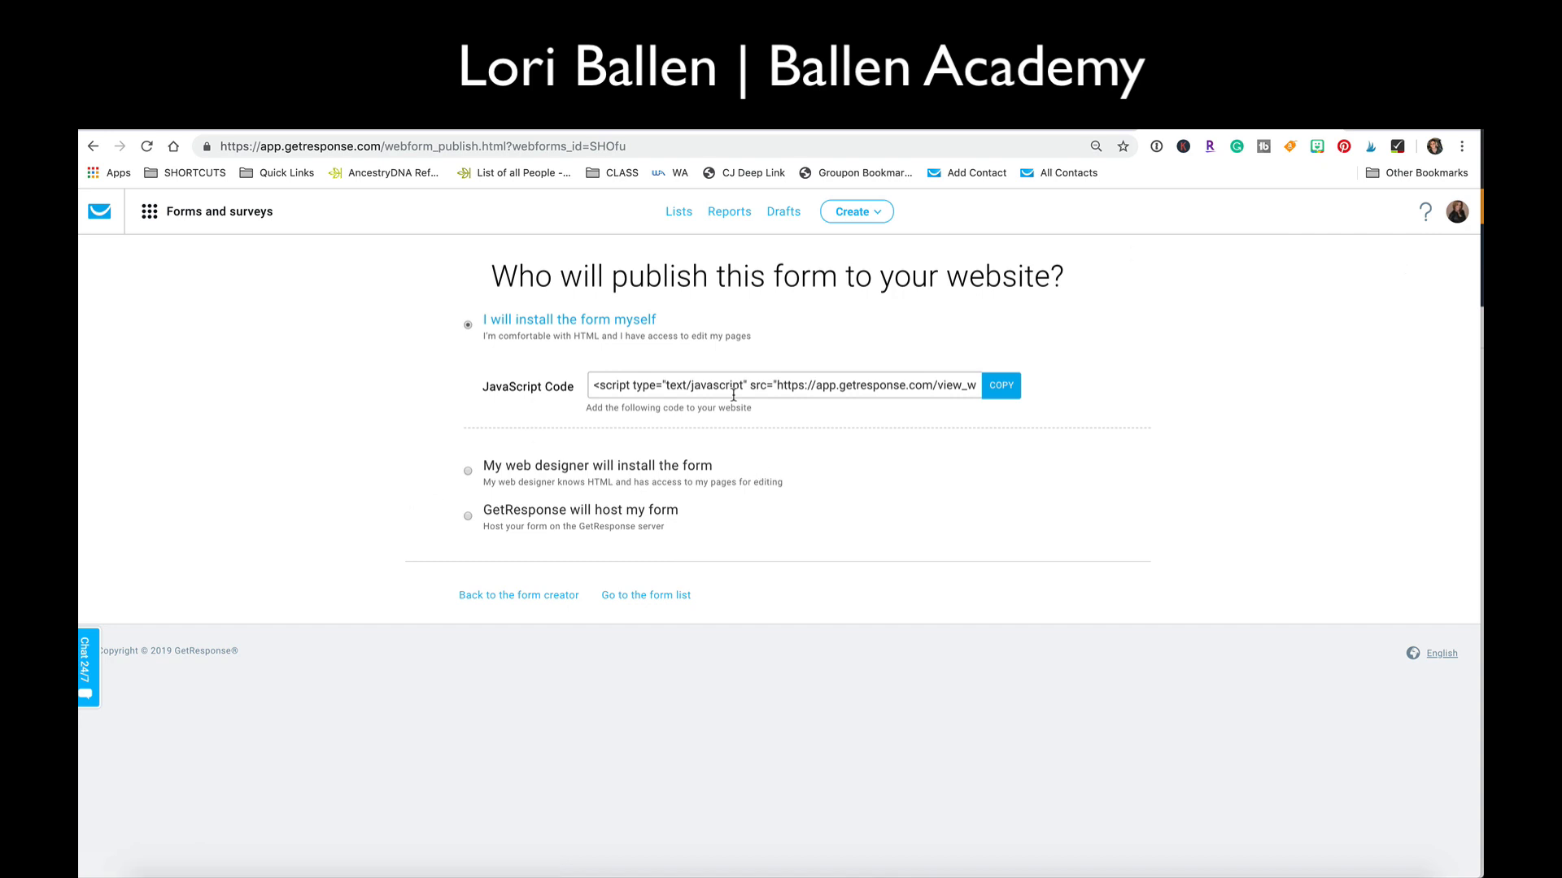
click(797, 384)
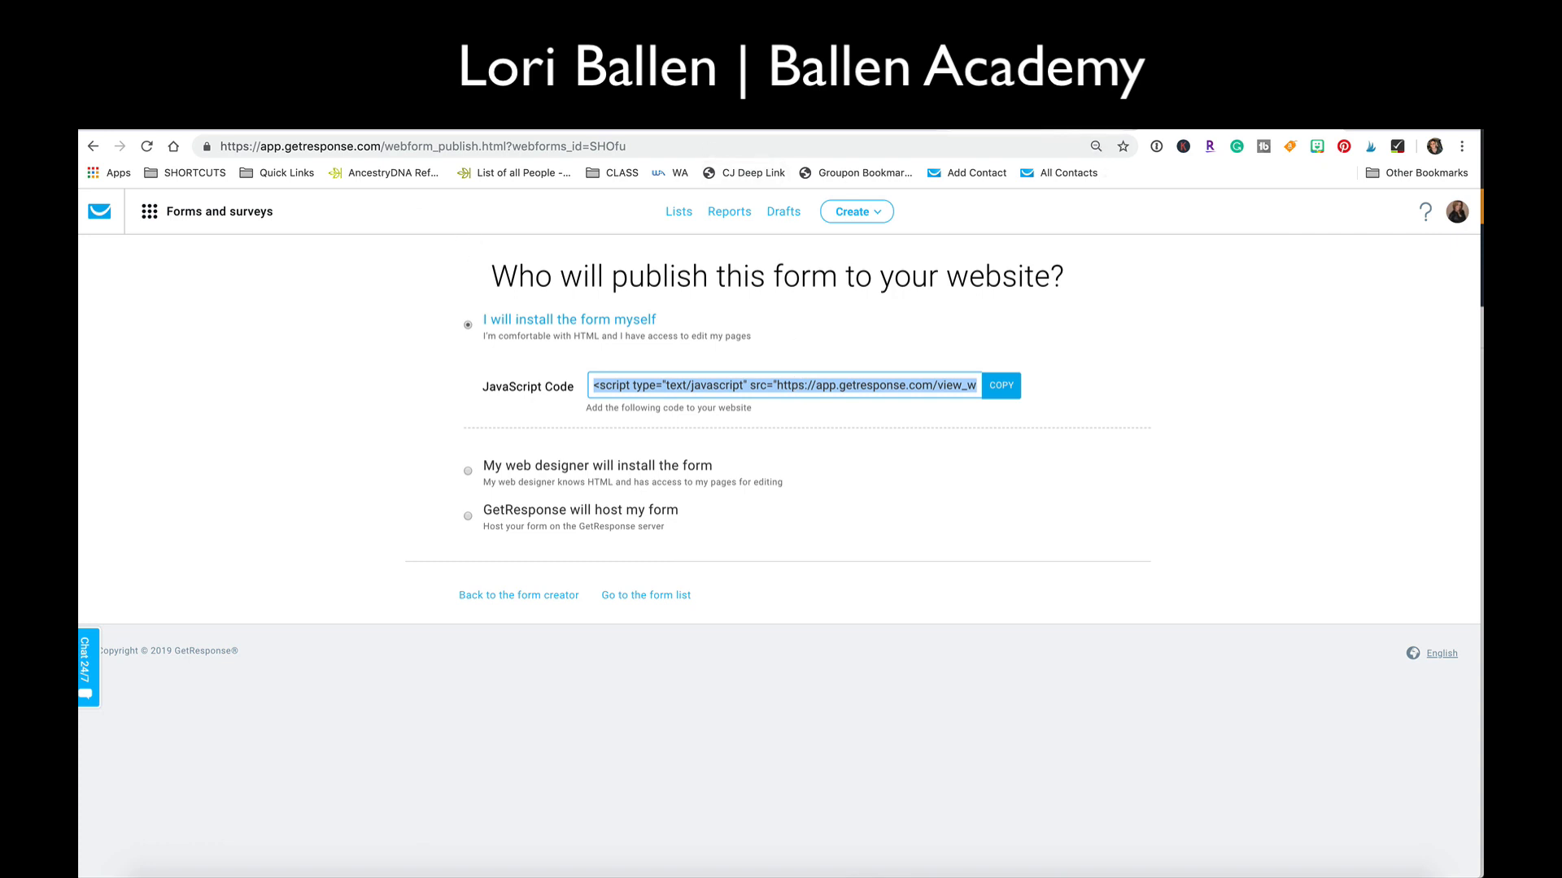
Switch to the WordPress widgets page to examine the Primary Sidebar, and open the7thstream.com in a new browser tab.
click(1041, 130)
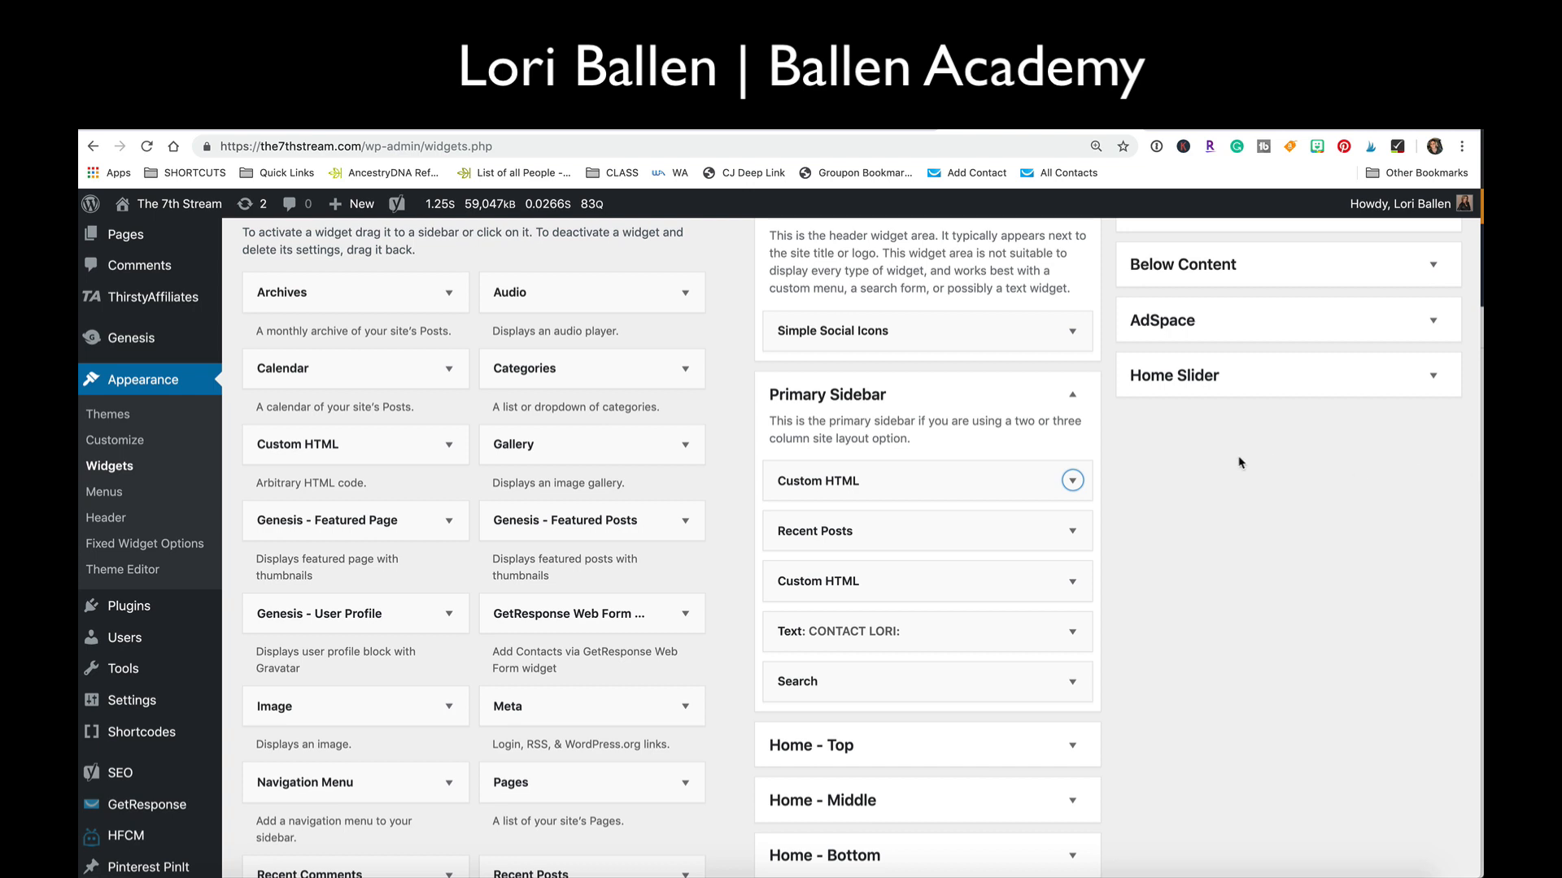
scroll(1238, 462, down, 1)
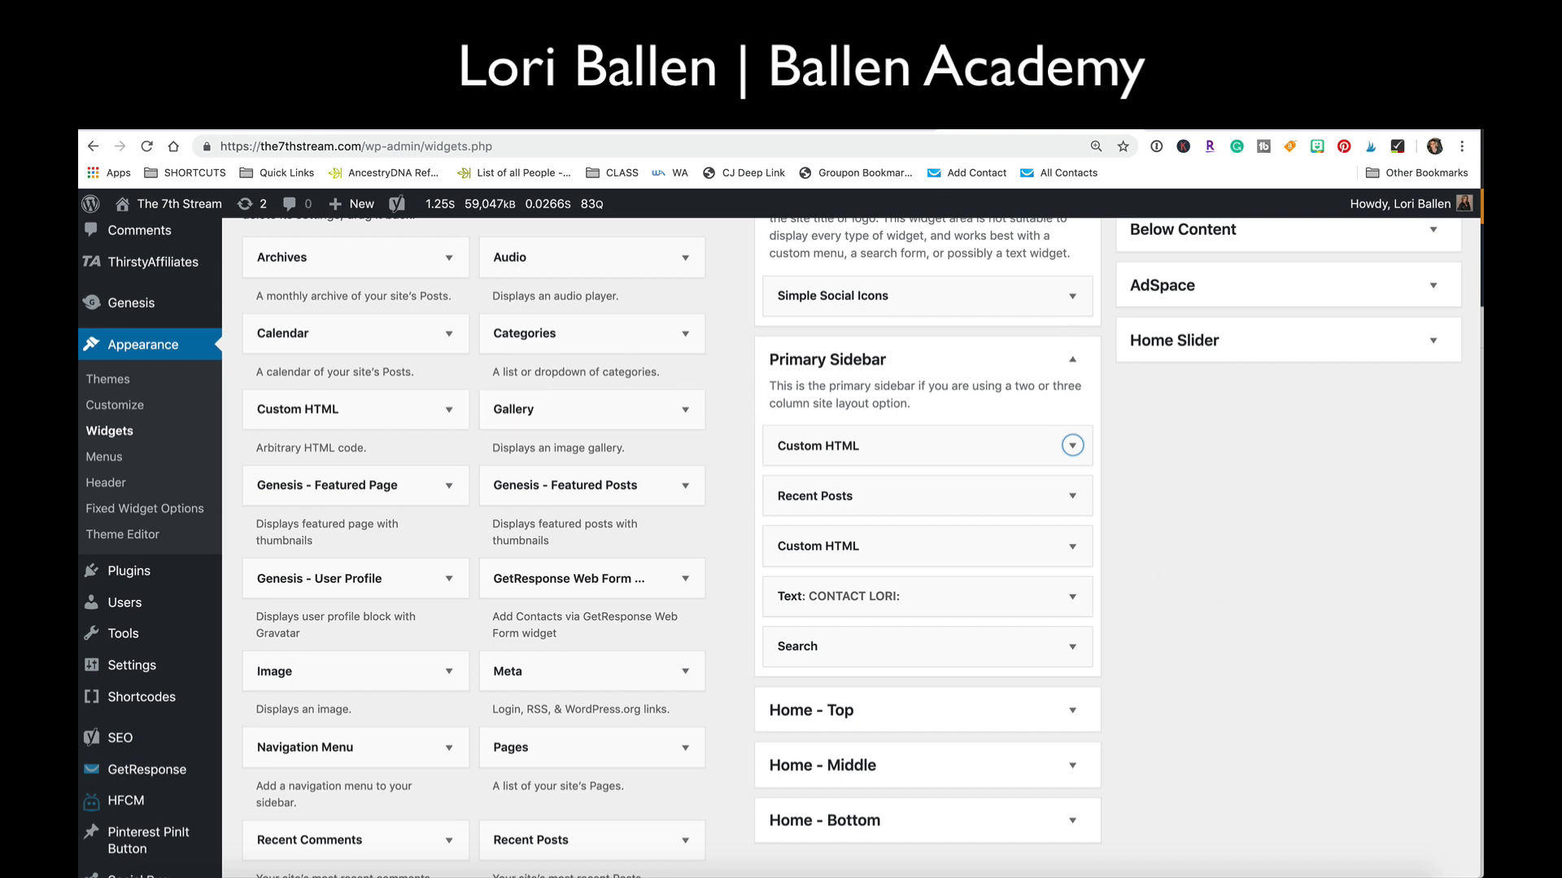
key(super+t)
text(the7thstream.com)
key(Return)
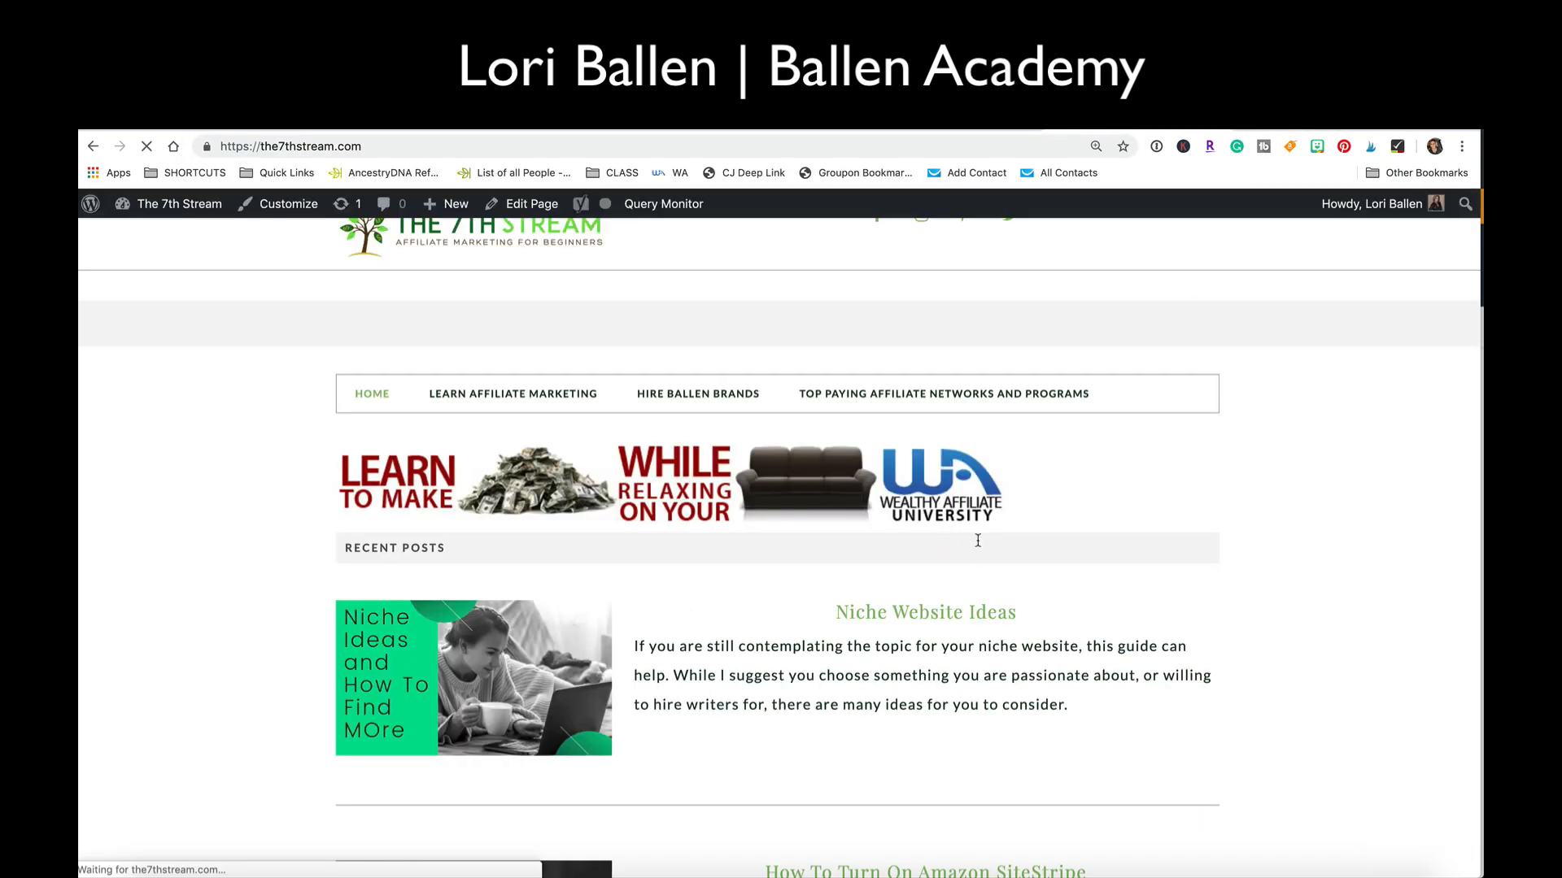
Open the Niche Website Ideas post and examine which items fill its sidebar from the first banner down to the search box.
scroll(624, 489, down, 3)
click(947, 366)
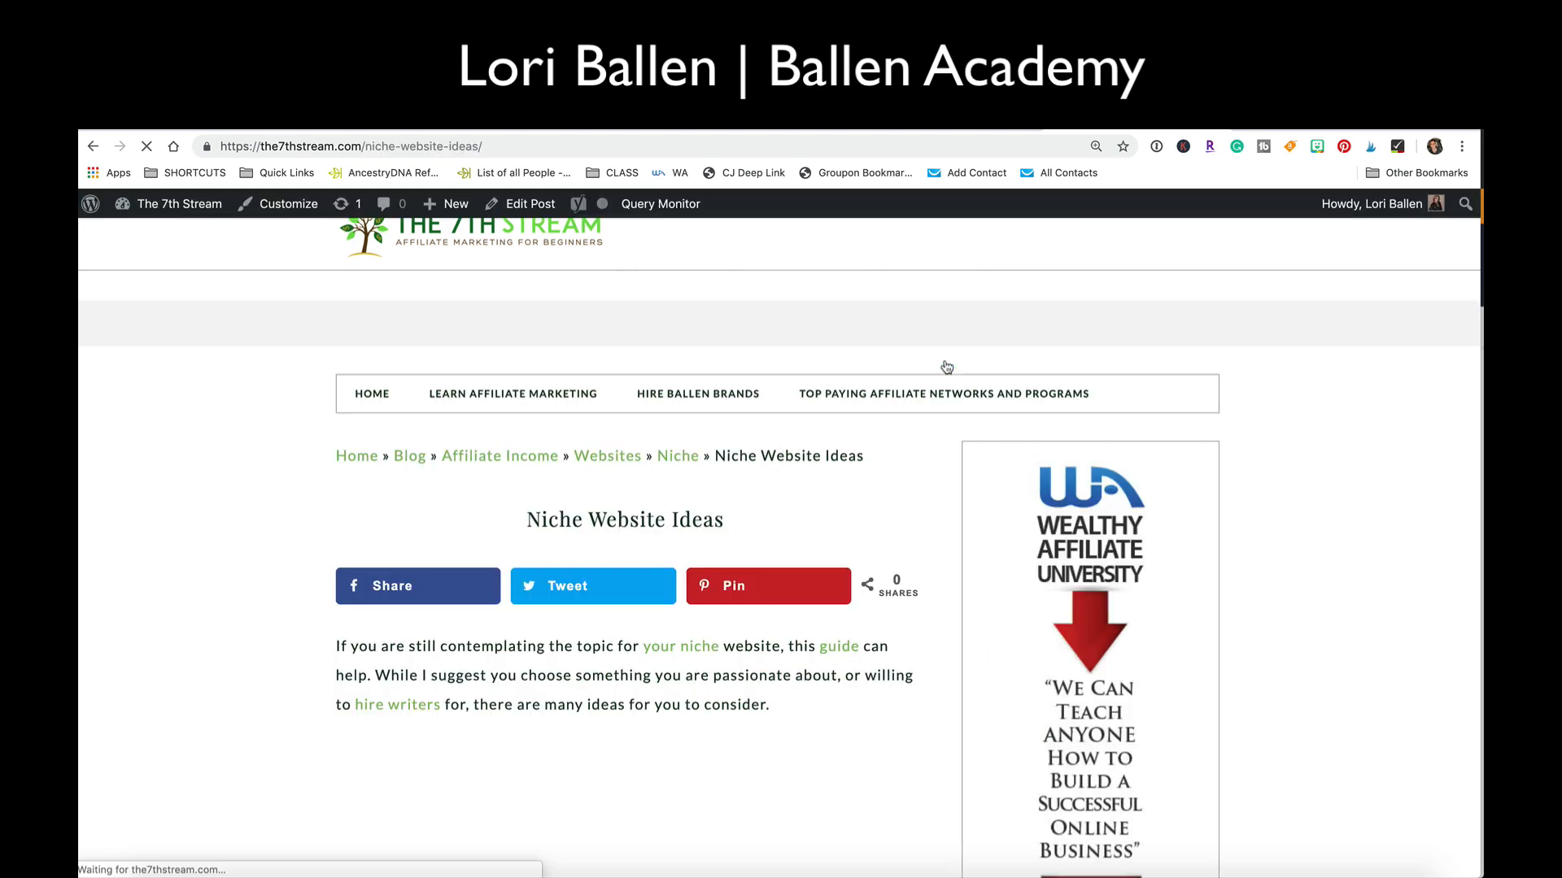
scroll(1118, 667, down, 5)
scroll(1119, 667, down, 15)
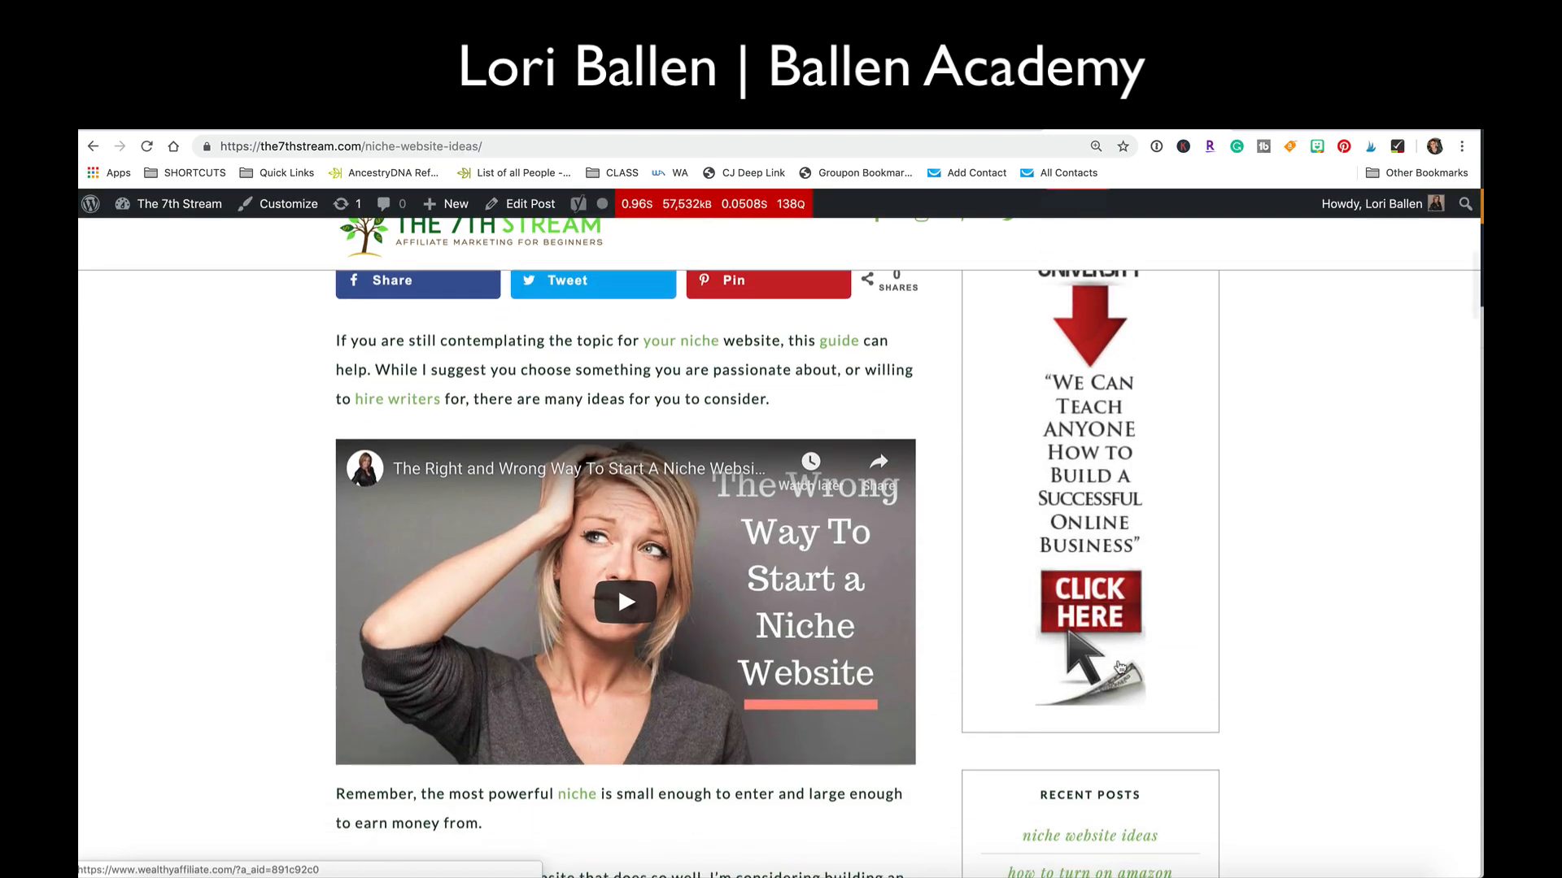
scroll(1118, 658, down, 2)
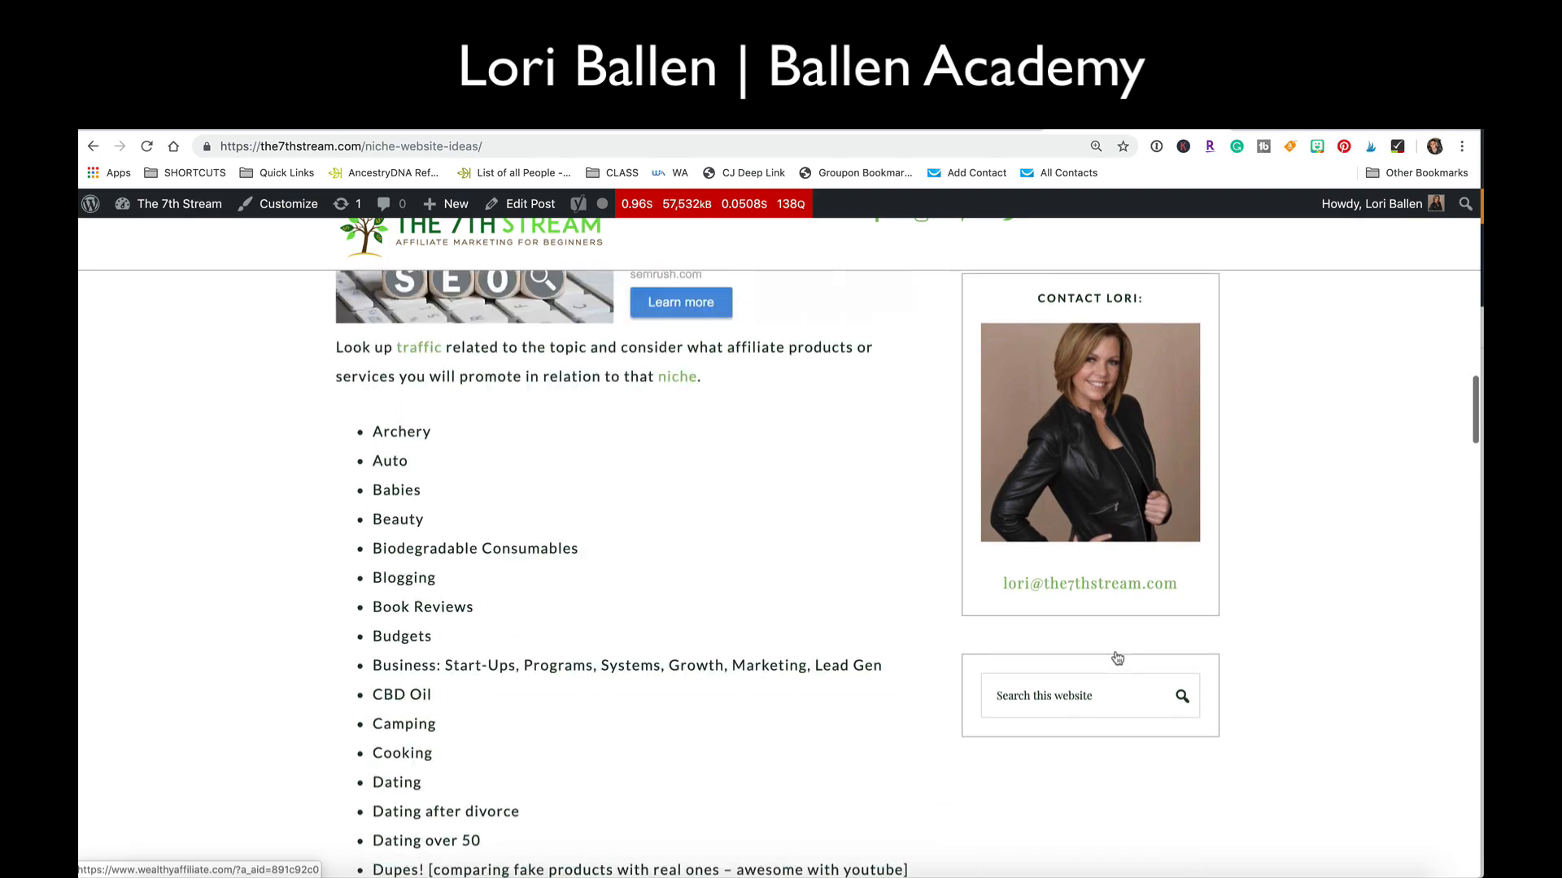
scroll(1118, 658, up, 10)
scroll(1118, 658, down, 2)
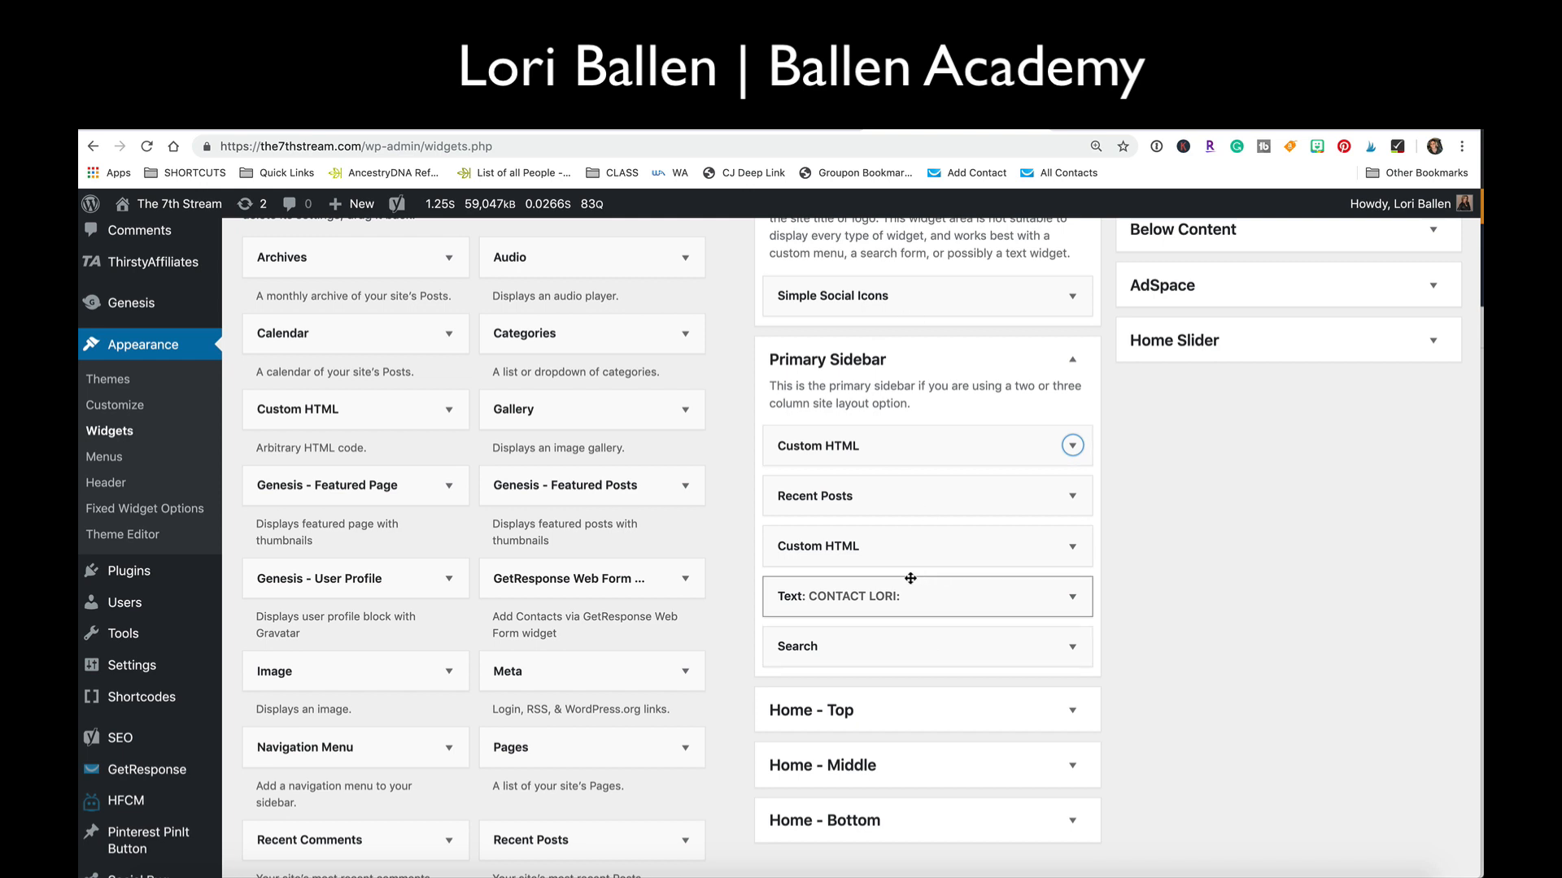
Switch back to the WordPress widgets page and add a Custom HTML widget to the Primary Sidebar.
scroll(732, 601, up, 2)
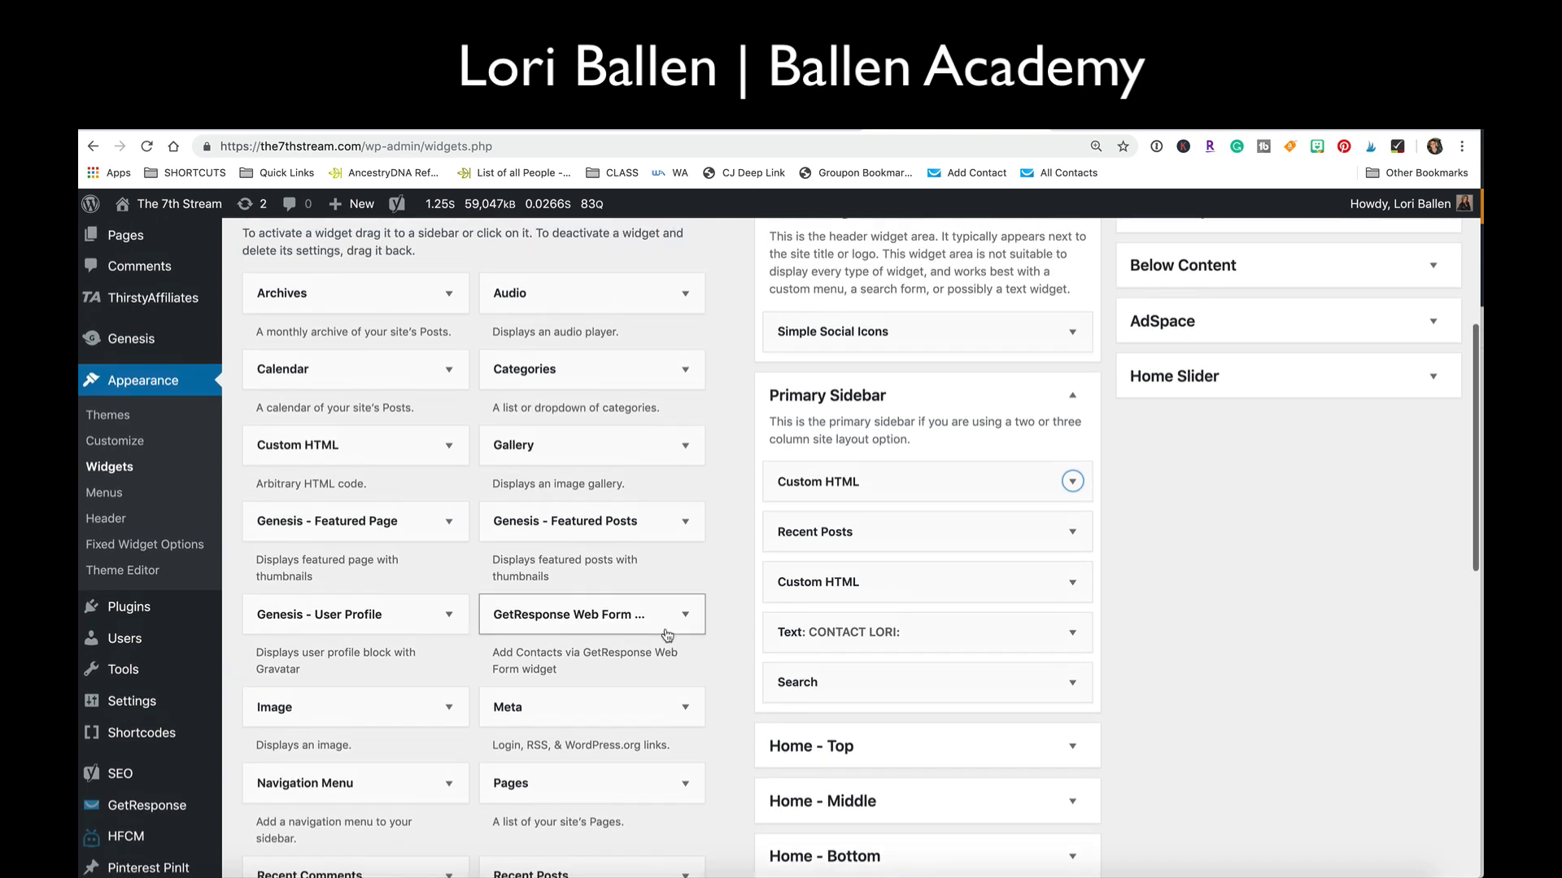
click(391, 448)
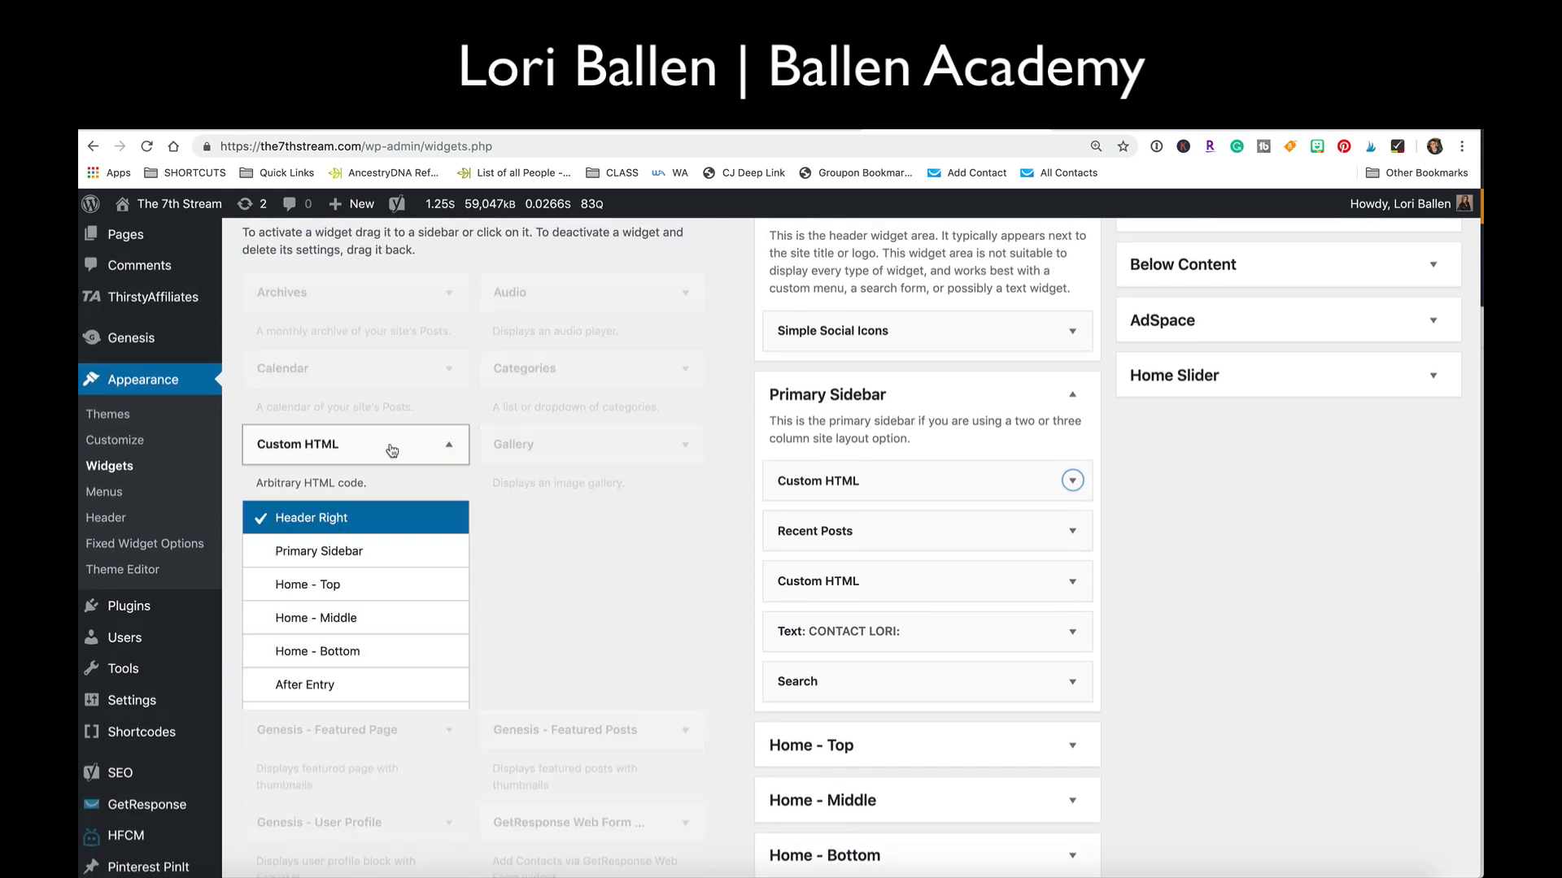
click(337, 553)
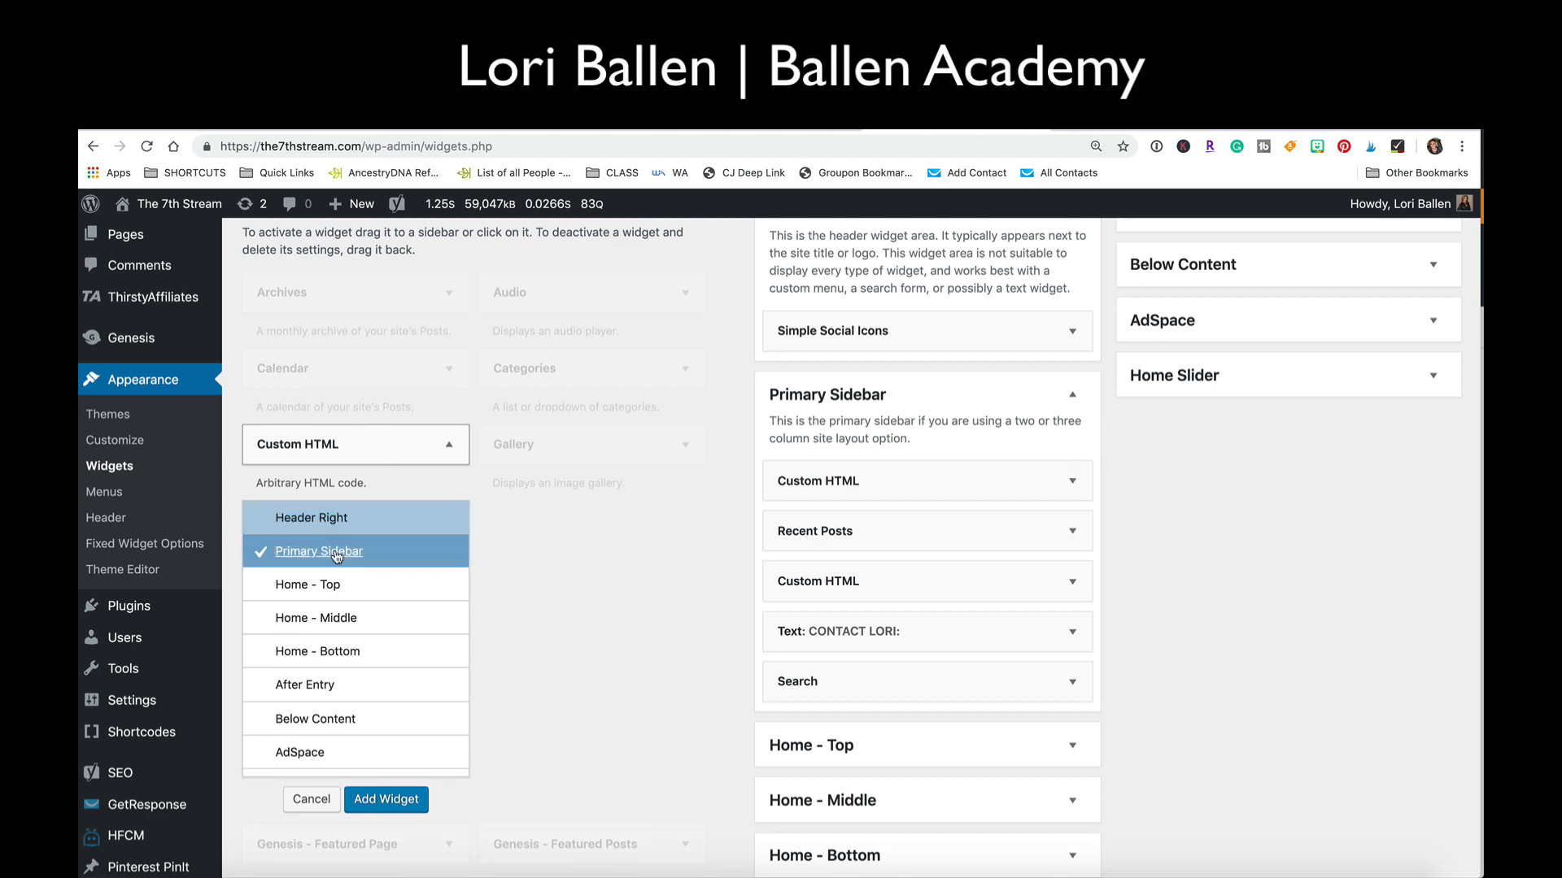
click(390, 801)
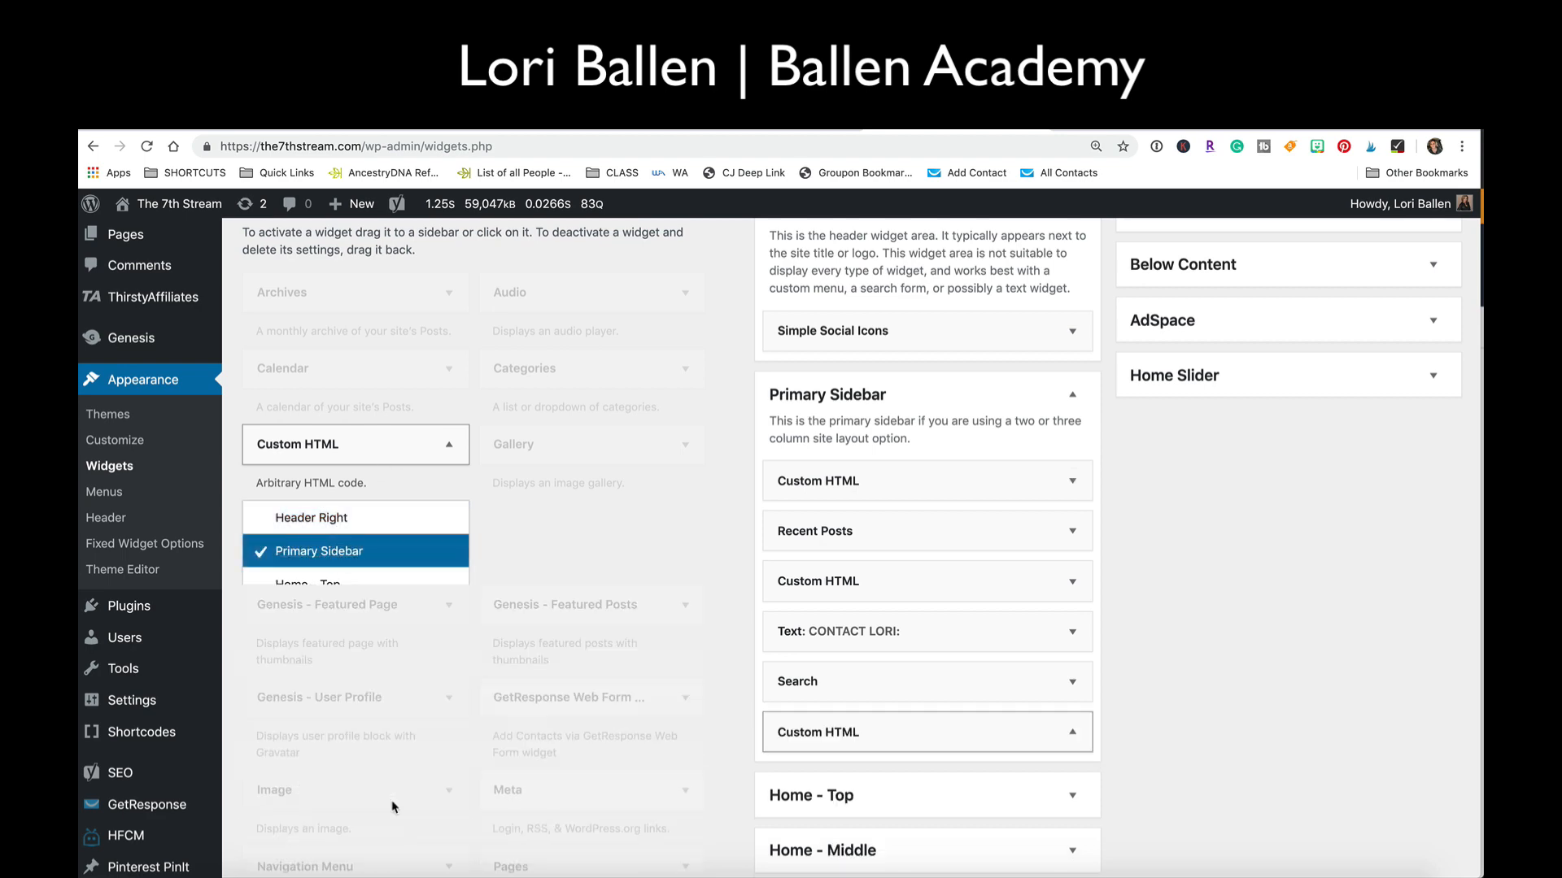
Paste the GetResponse form's JavaScript code into the new Custom HTML widget's content and save the widget.
scroll(843, 767, down, 3)
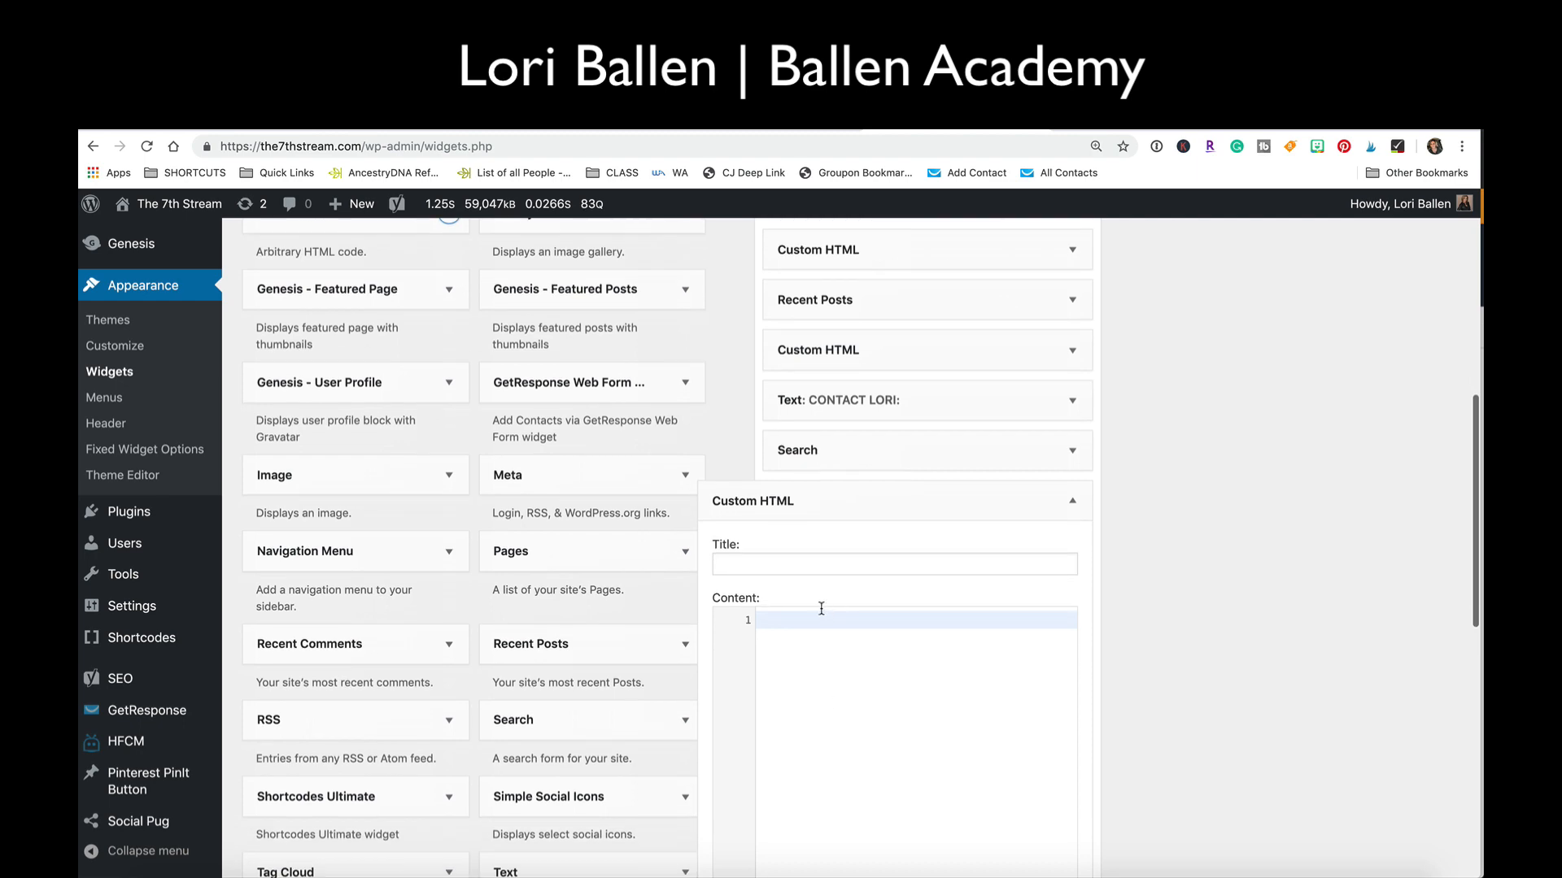
click(816, 621)
text(<script type="text/javascript" src="https://app.getresponse.com/view_webform_v2.js?u=GWjMW&webforms_id=SHOfu"></script>)
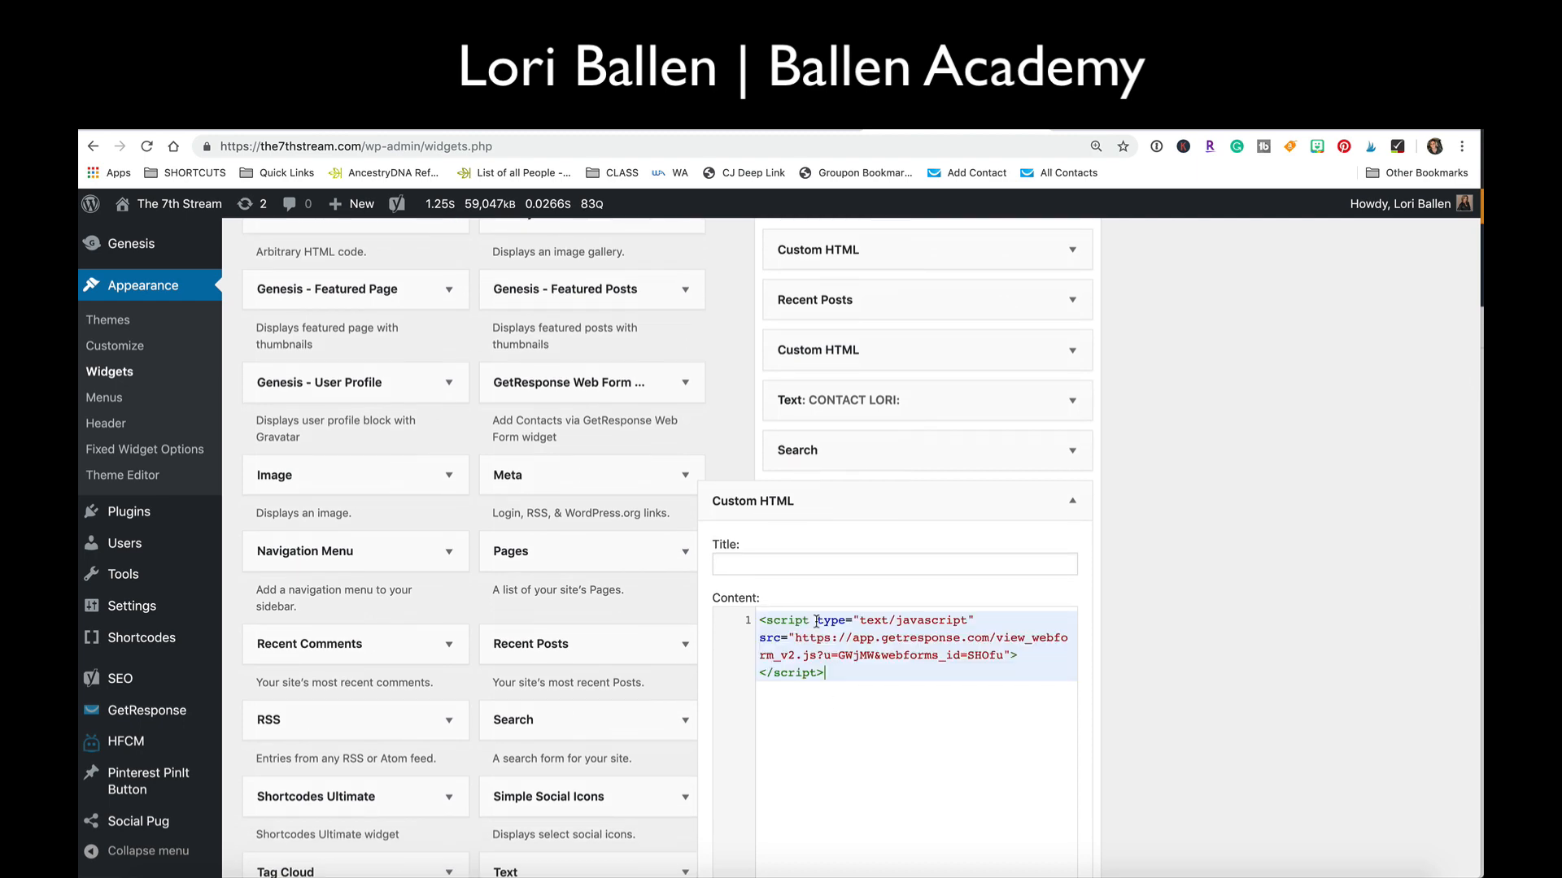
scroll(816, 621, down, 6)
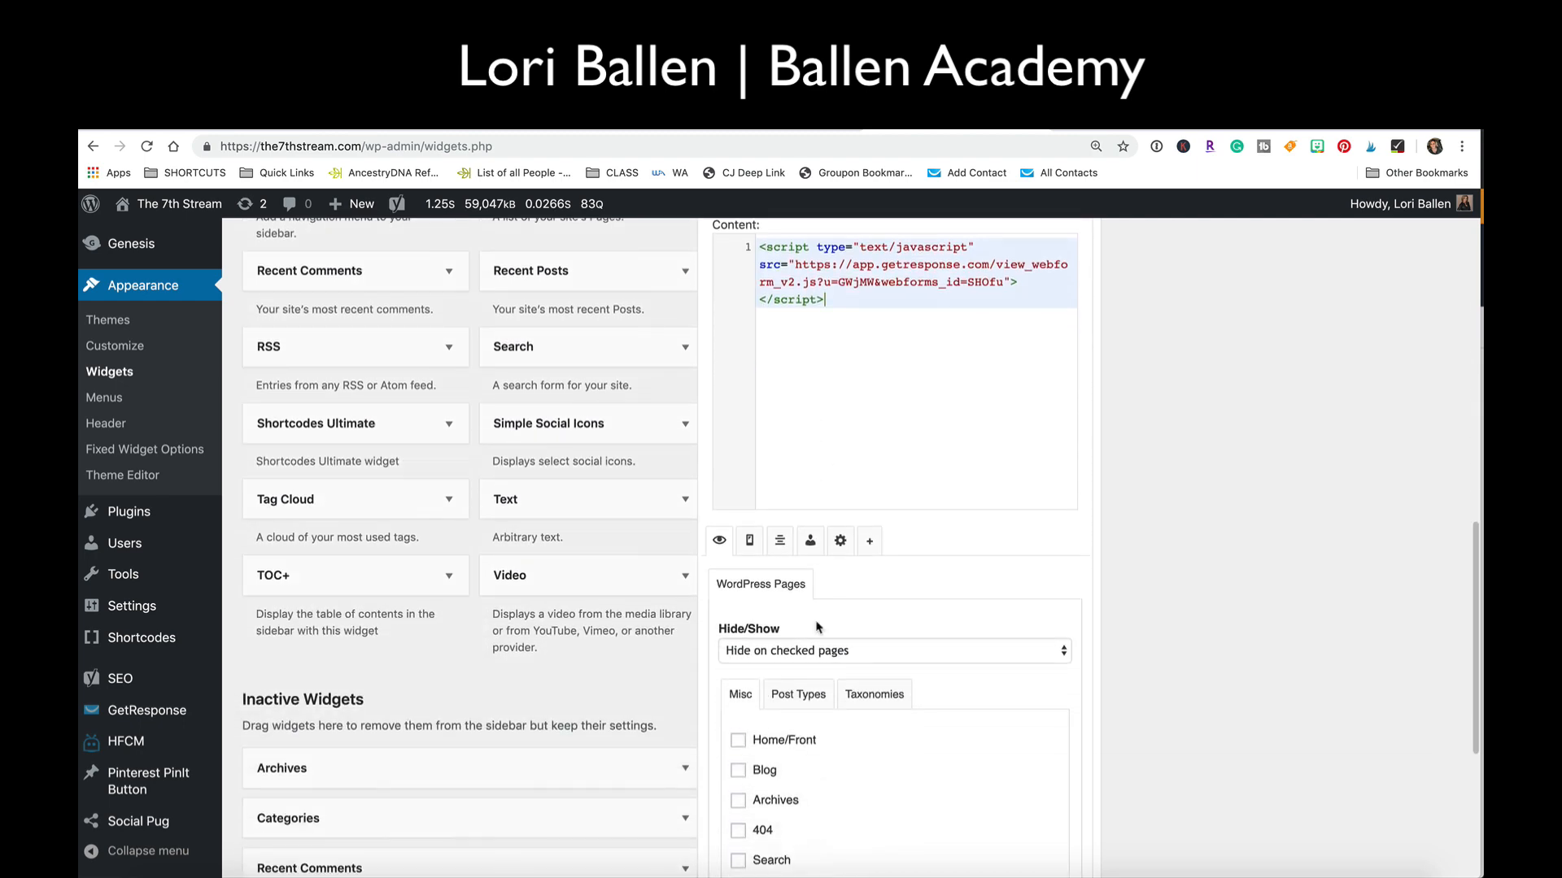
scroll(818, 626, down, 2)
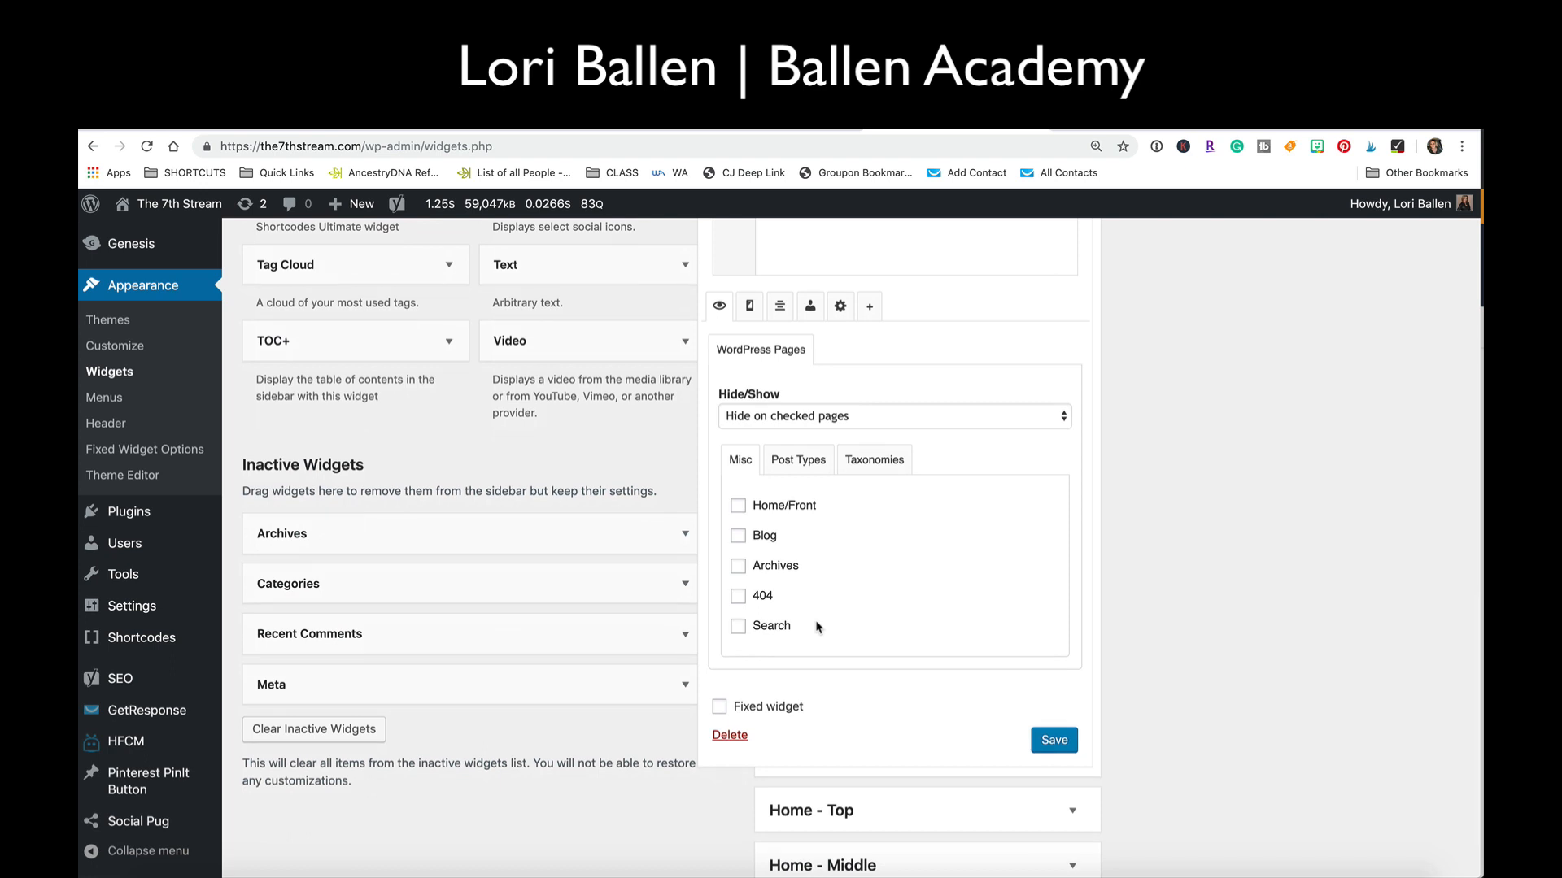
scroll(818, 626, up, 1)
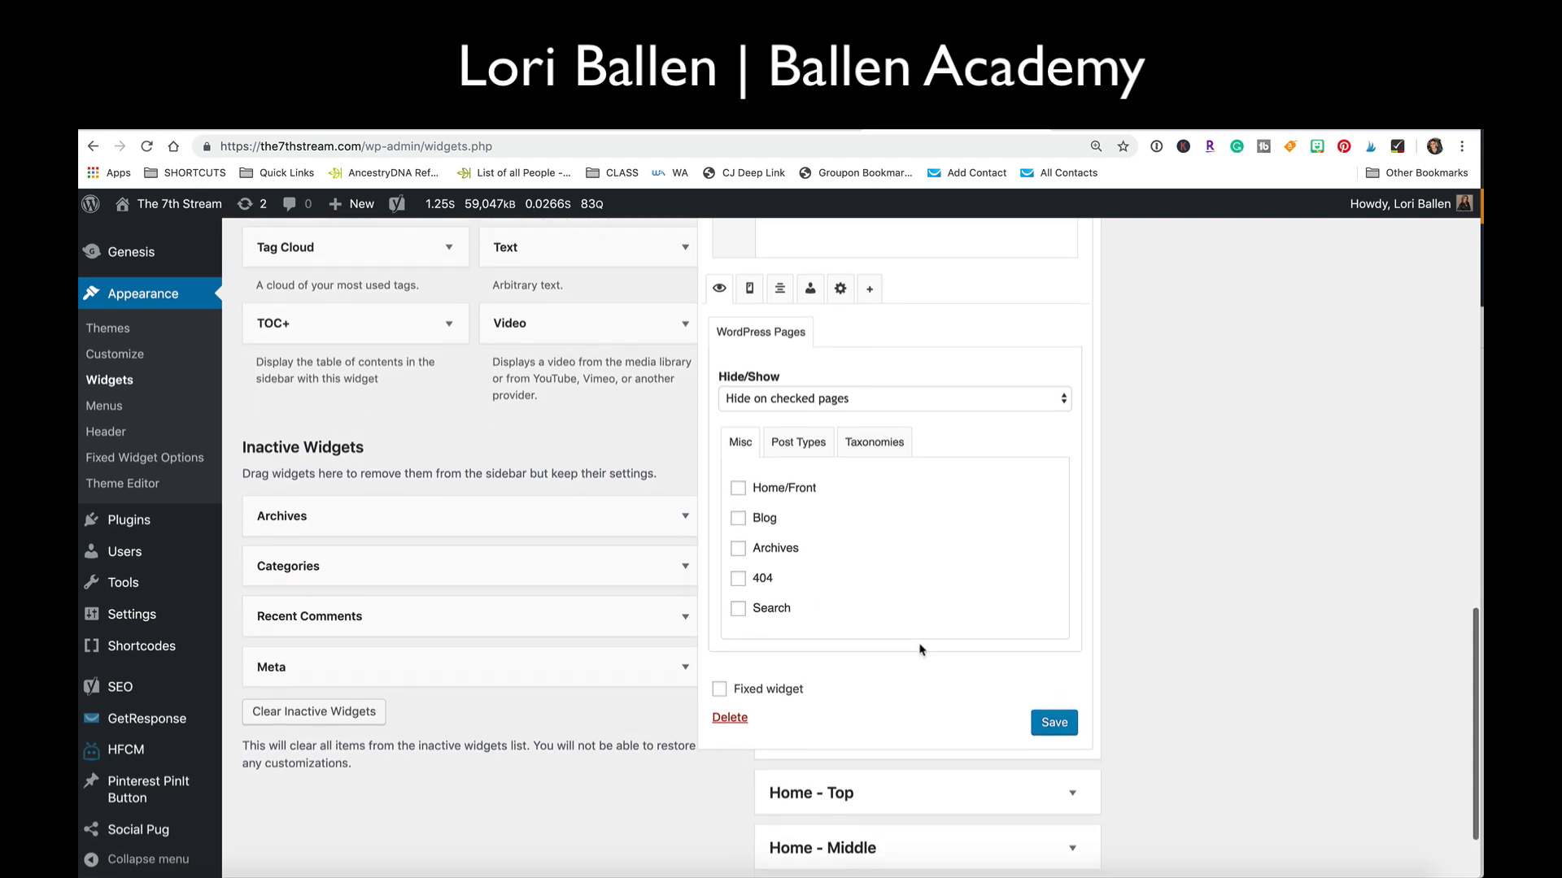
click(1053, 726)
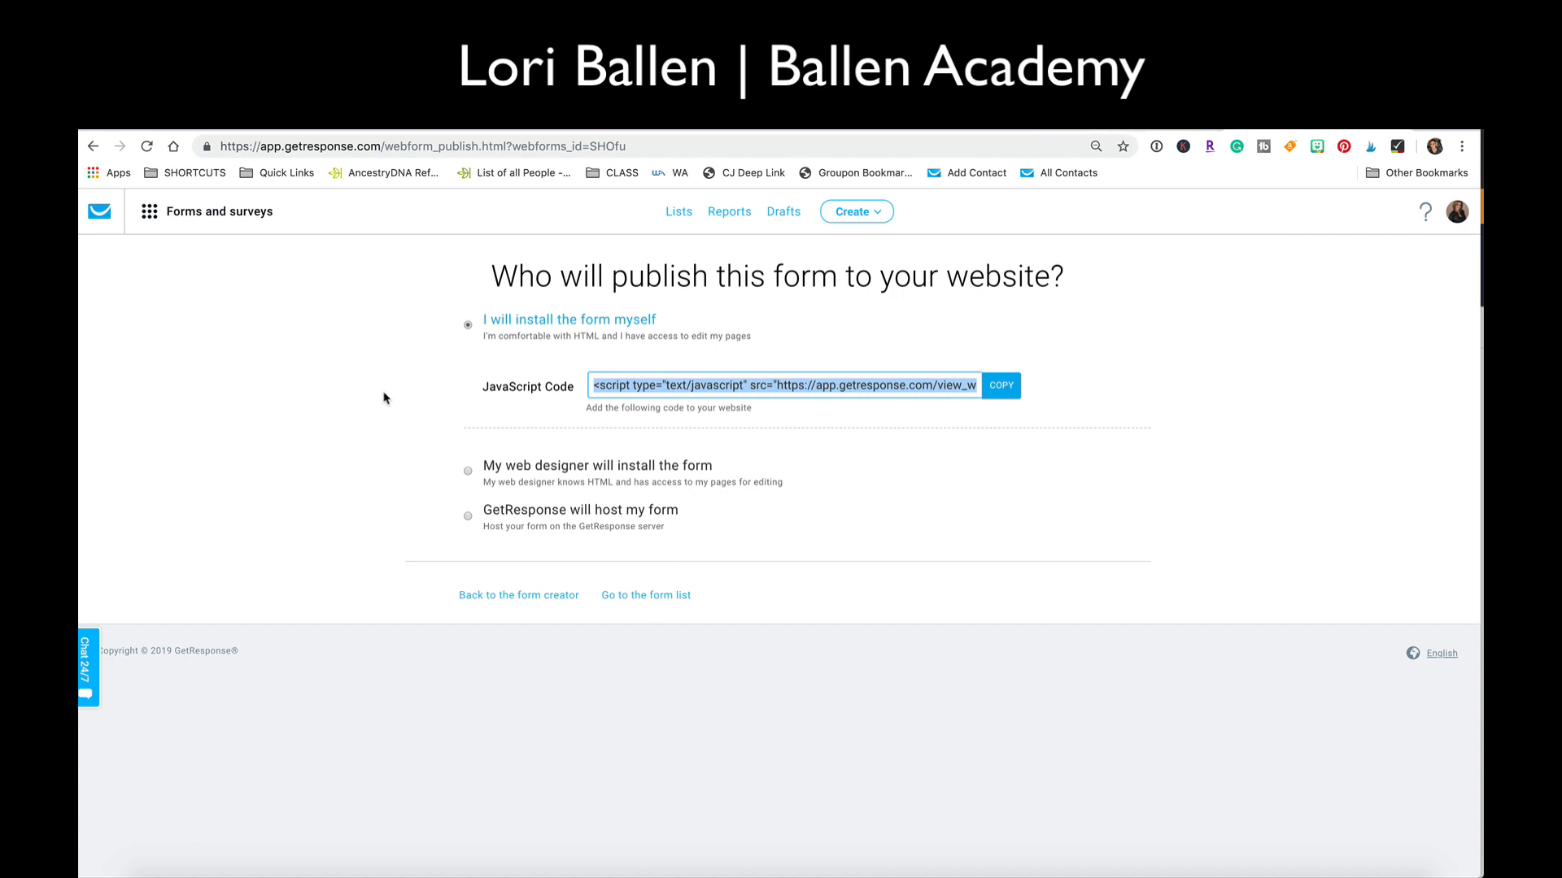
Switch to GetResponse, reopen the form in the form creator, and bring up the whole form's layout properties.
click(540, 598)
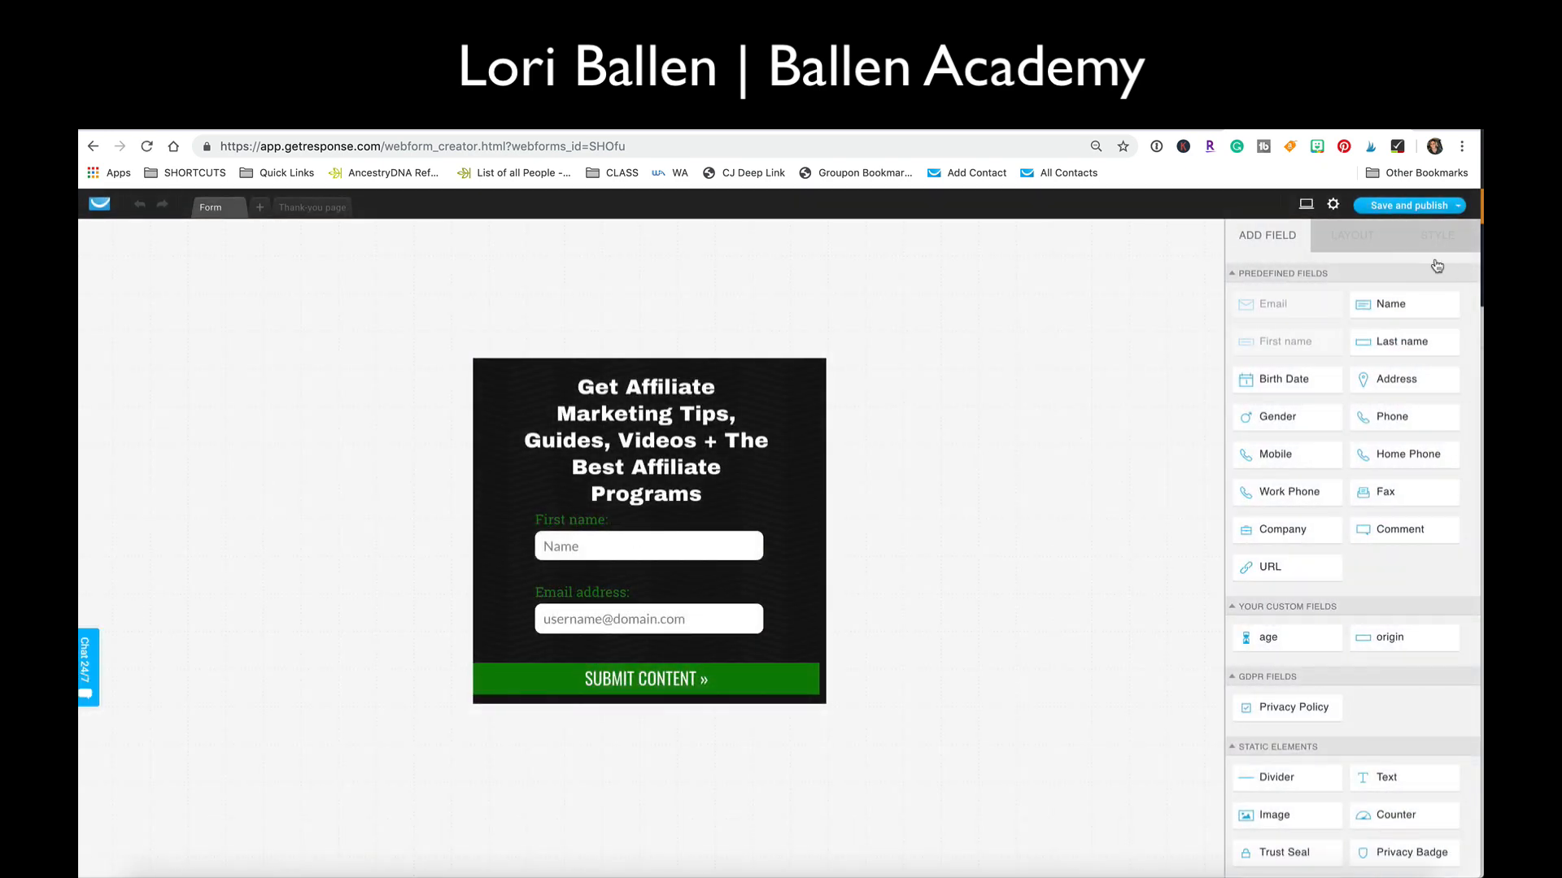
click(803, 409)
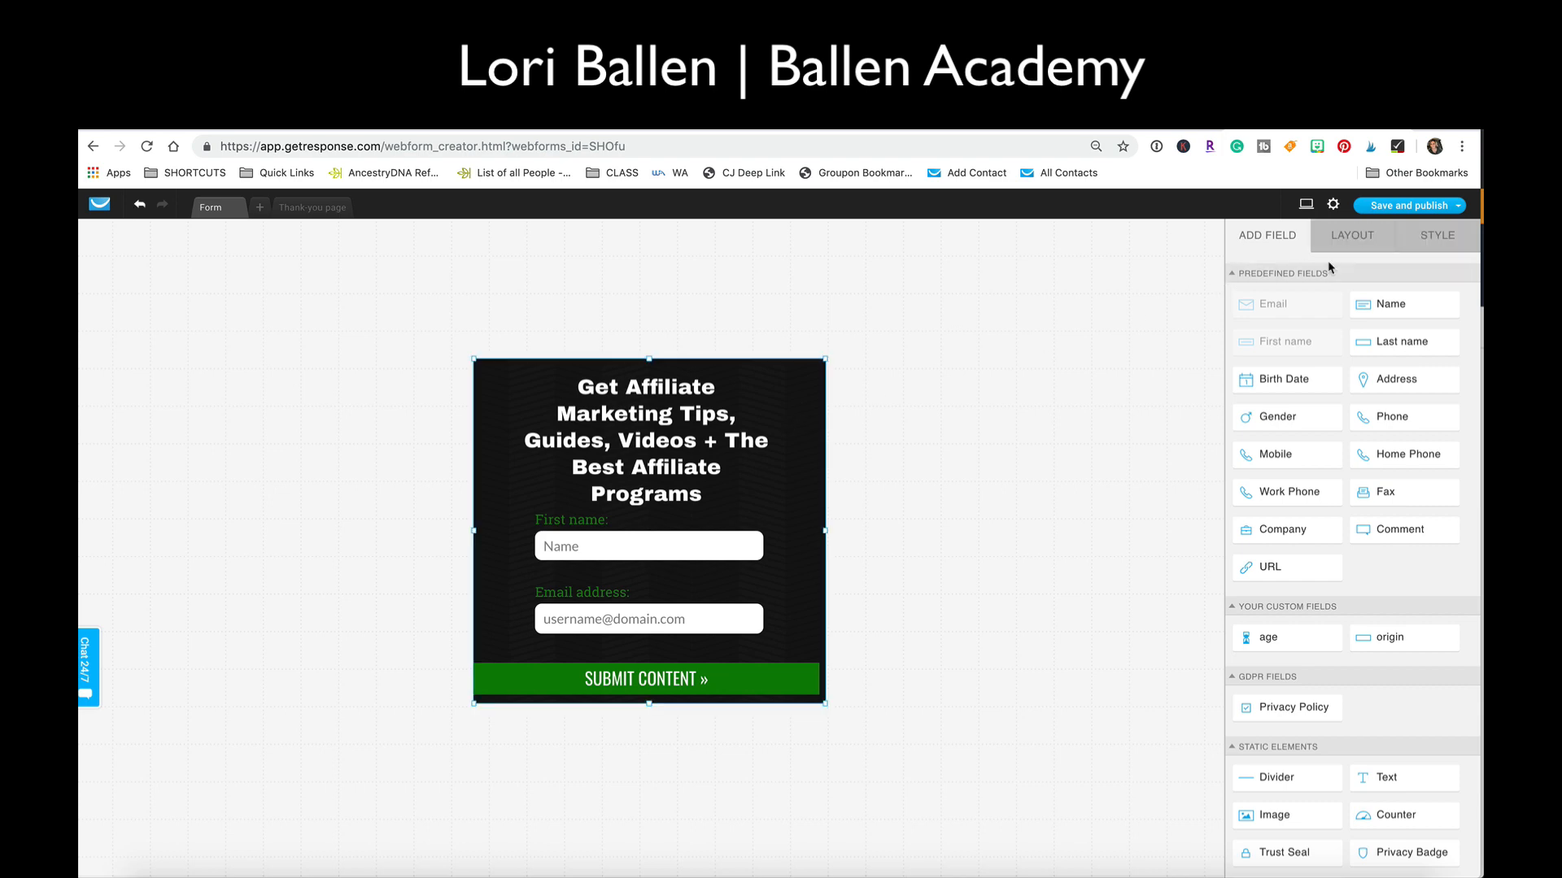
click(1433, 236)
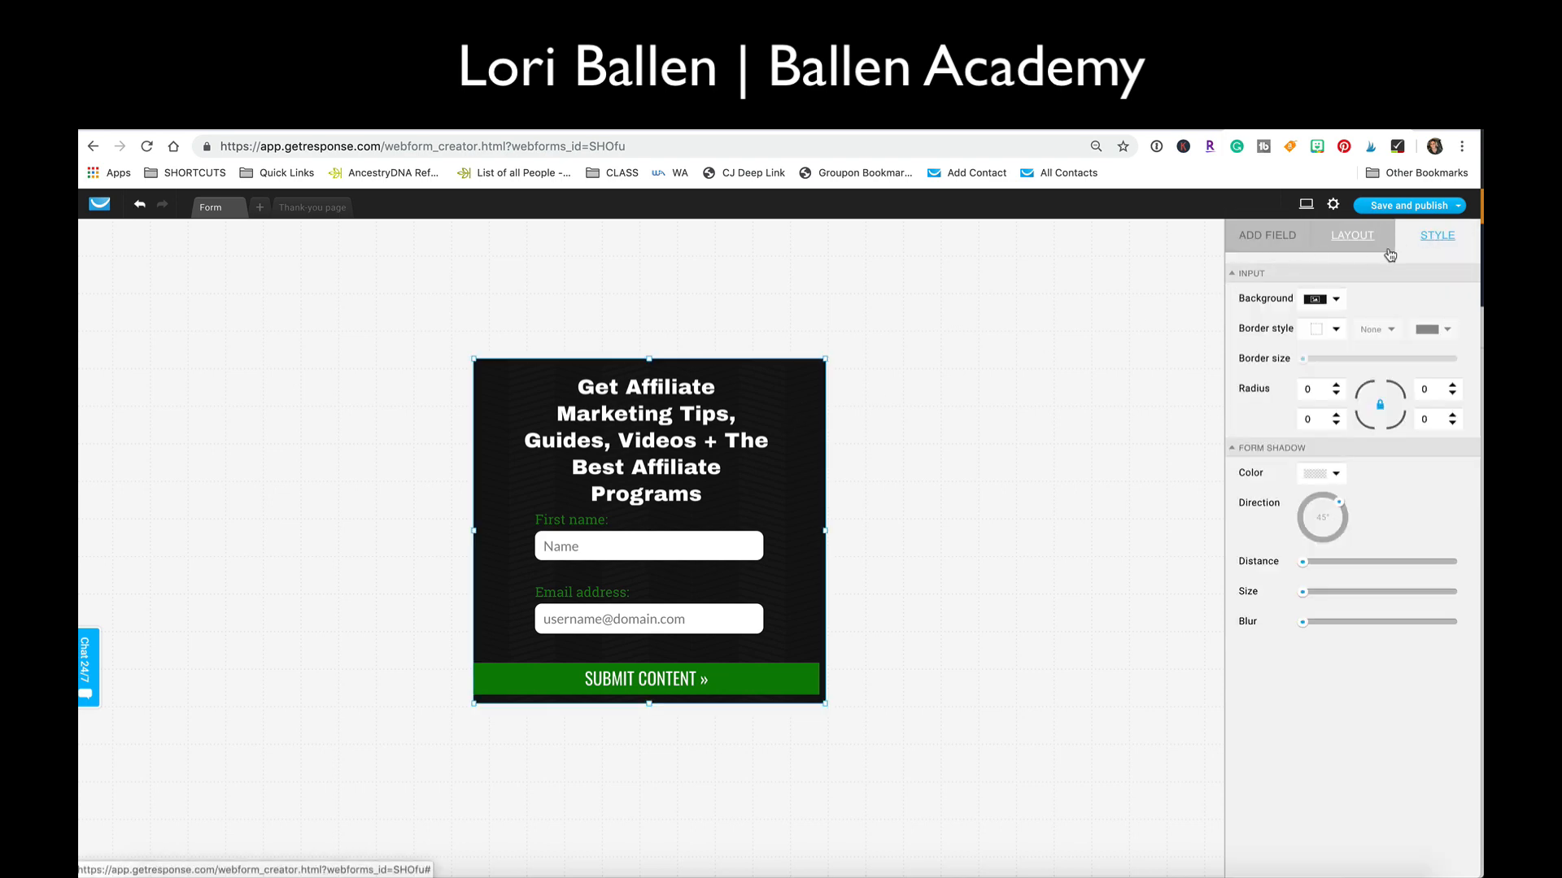
click(1360, 240)
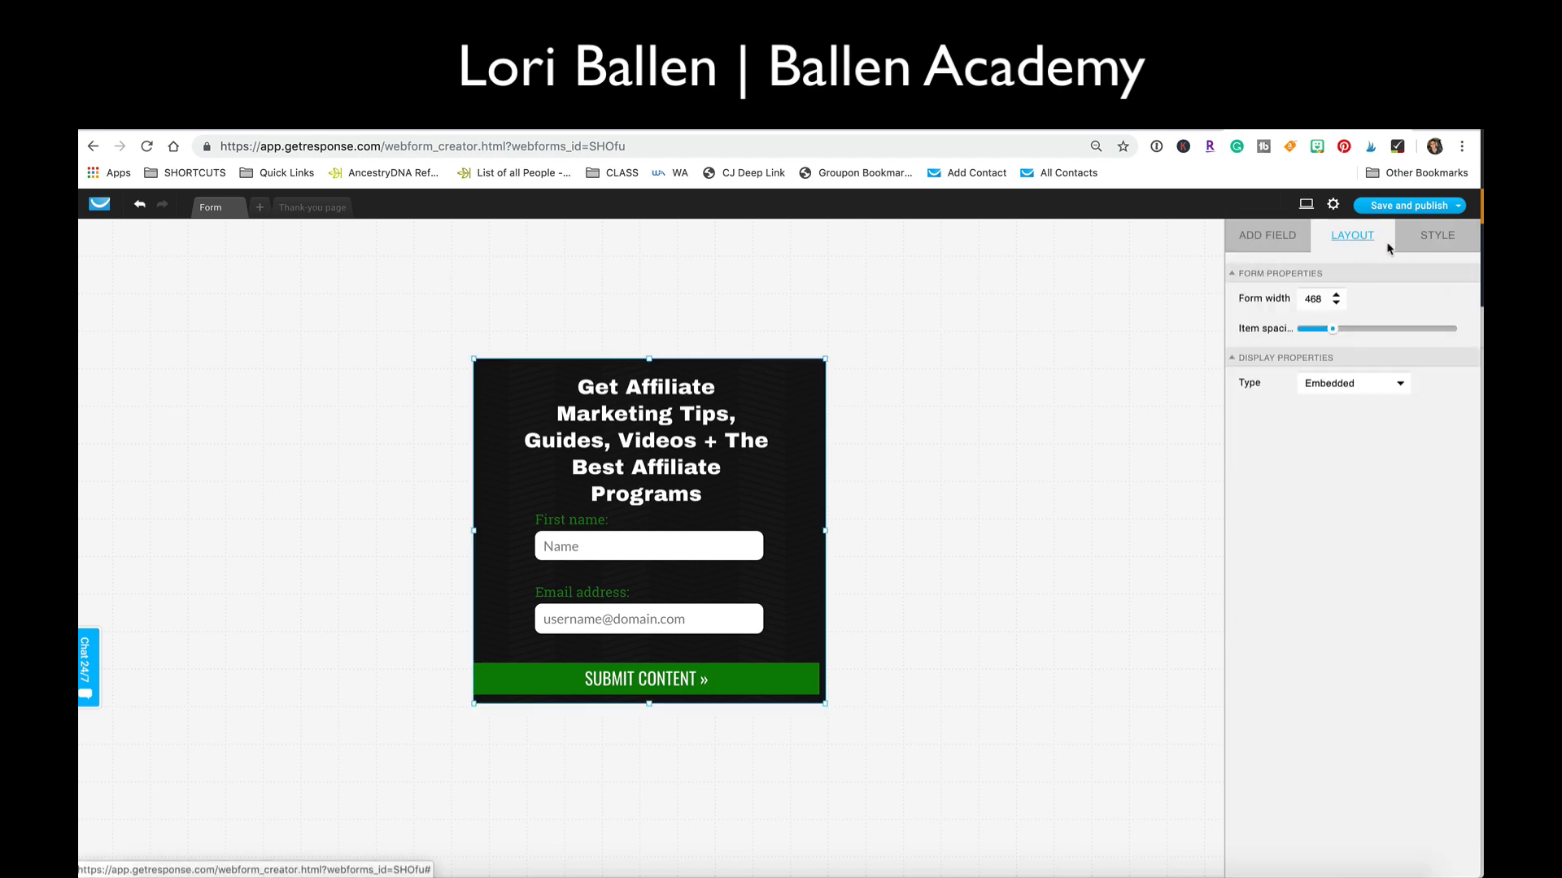
click(1415, 249)
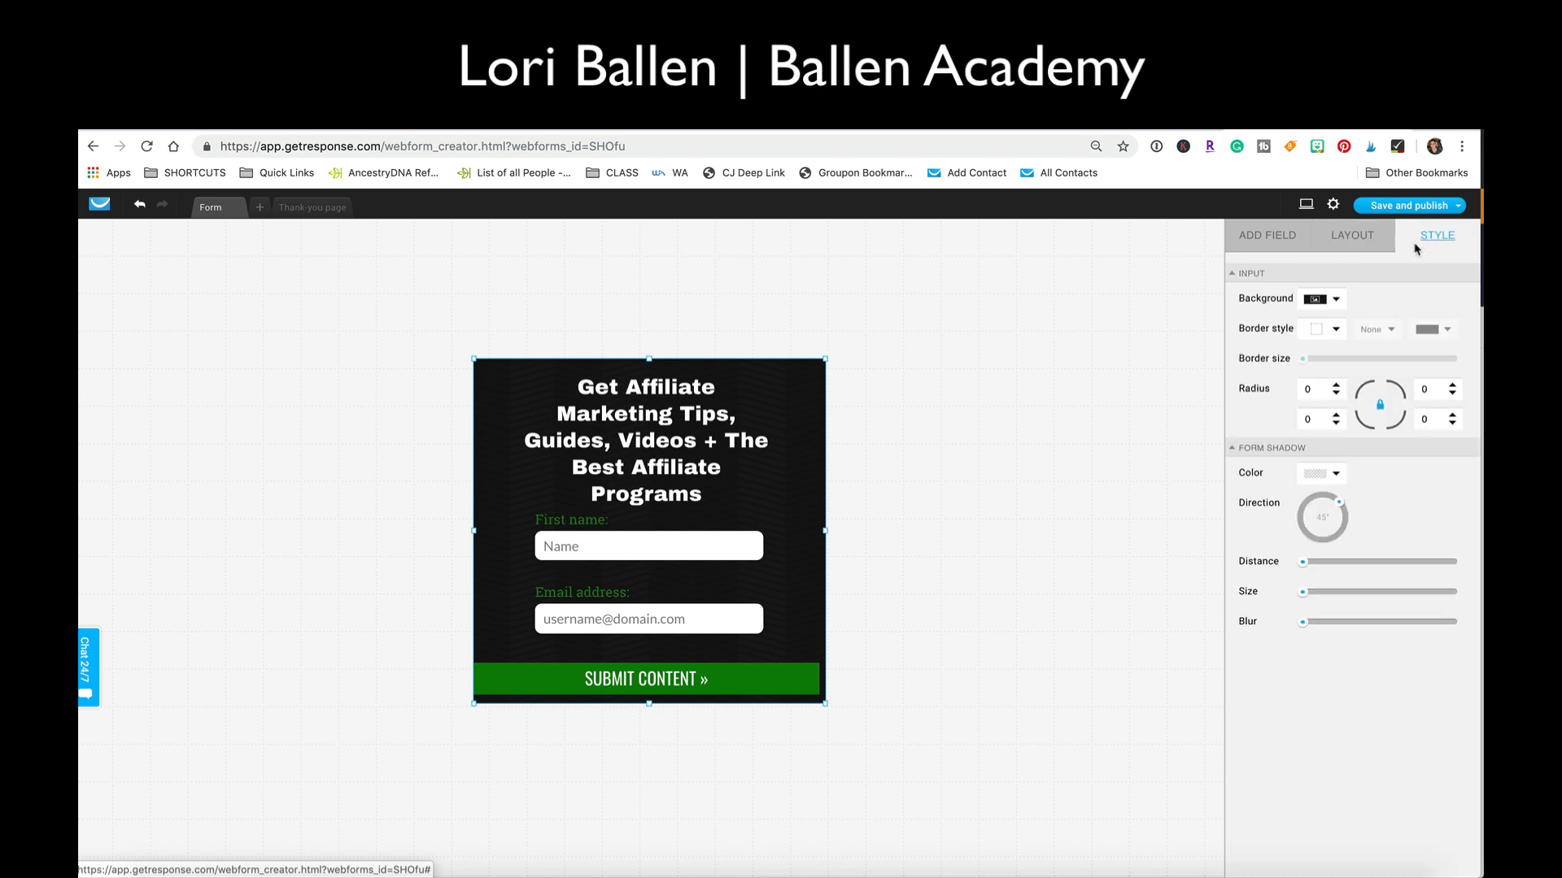
click(1360, 238)
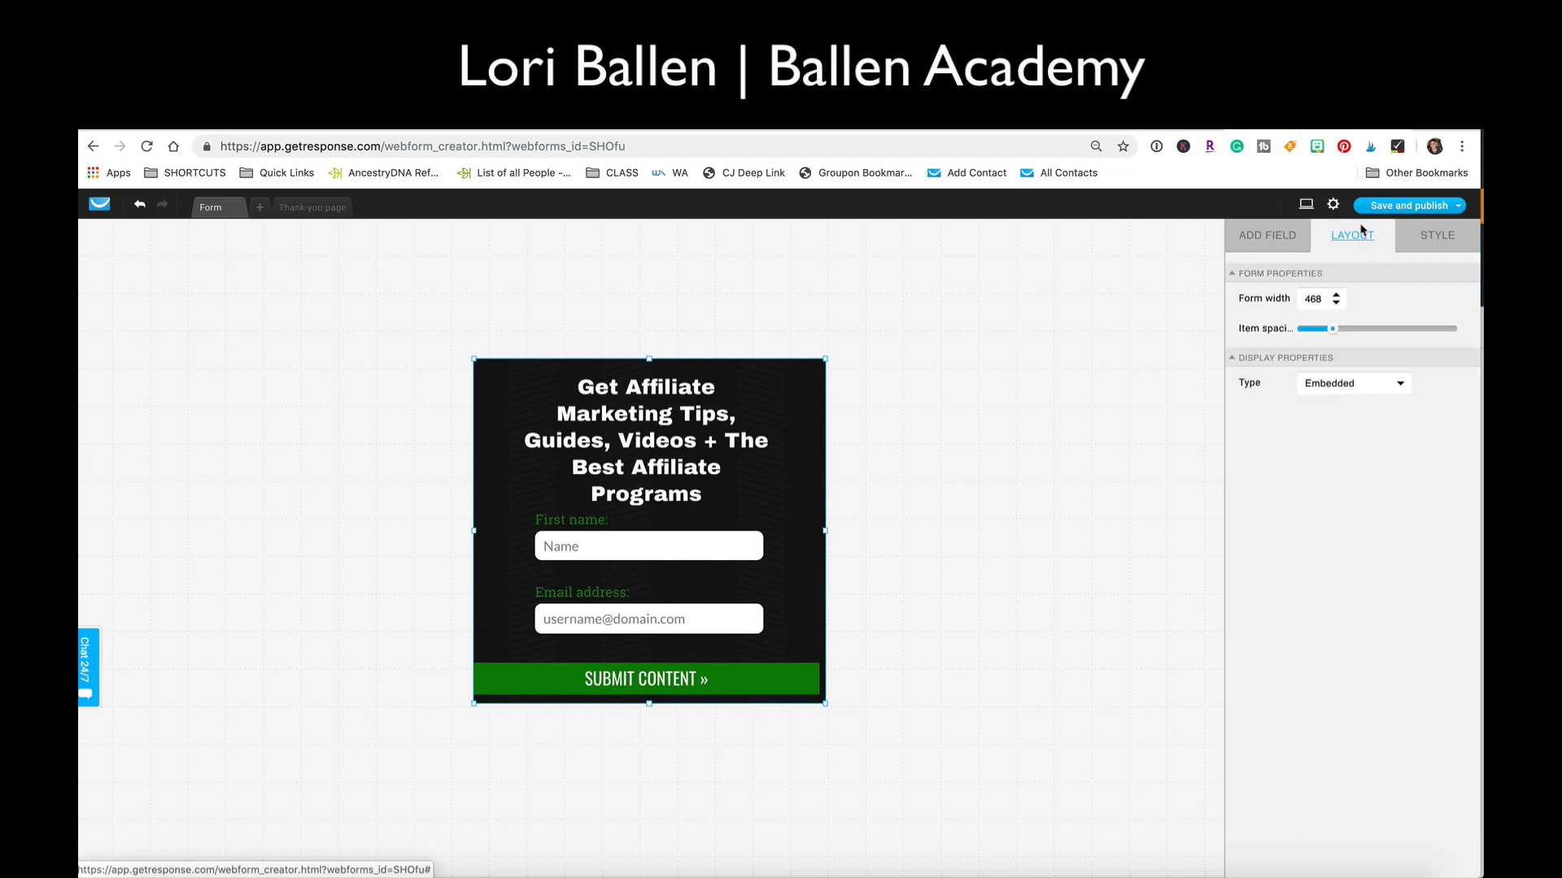
Compare the Pop over and Scroll Form display types, and set the form to Pop over with its position at Center.
click(1329, 387)
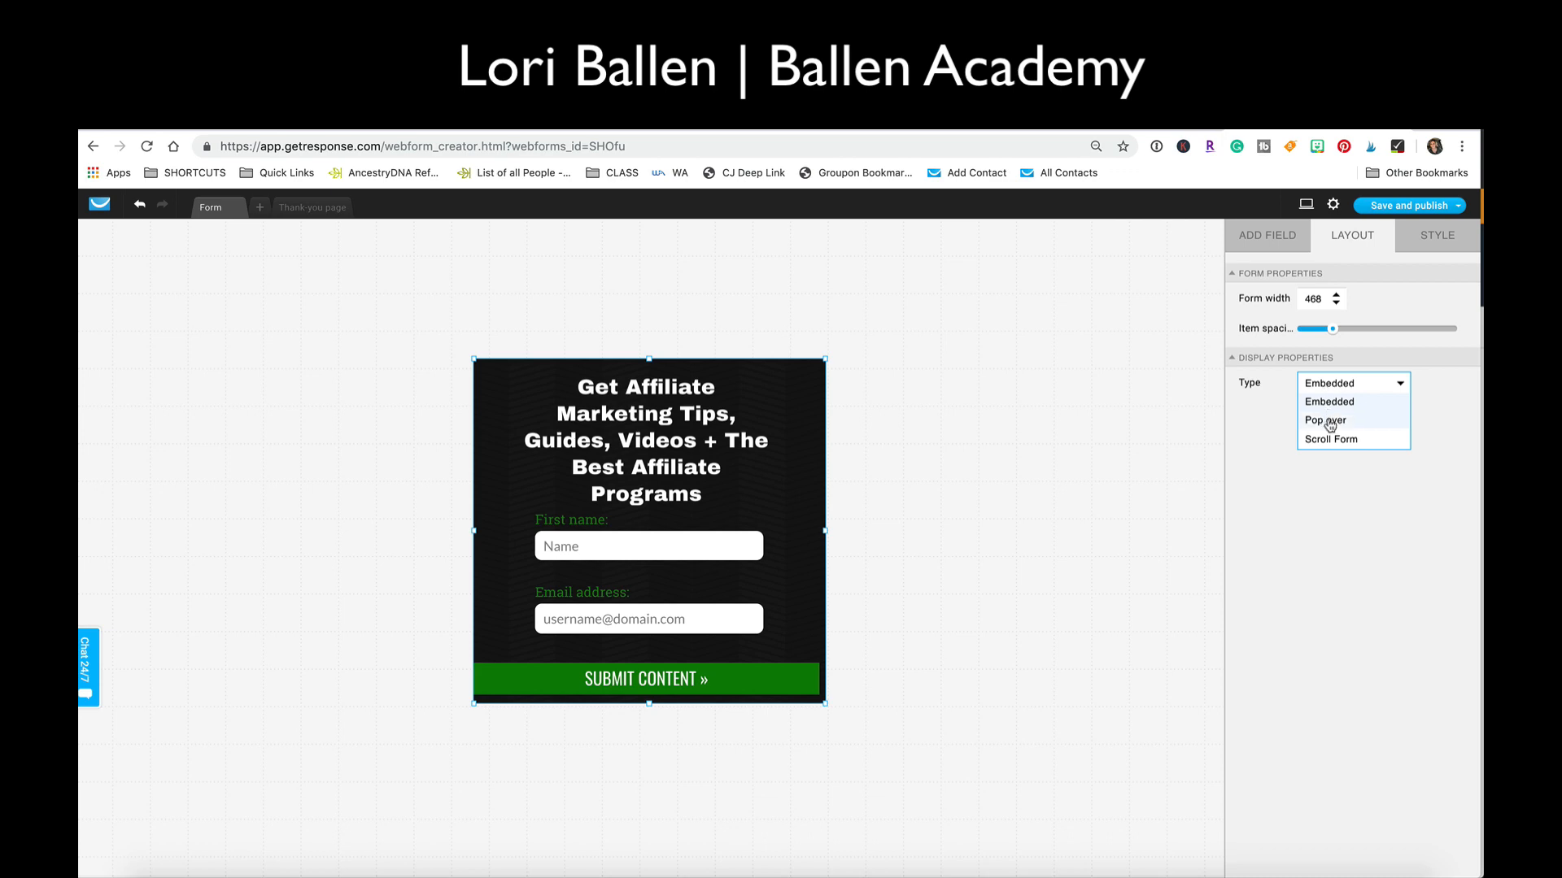
click(1329, 423)
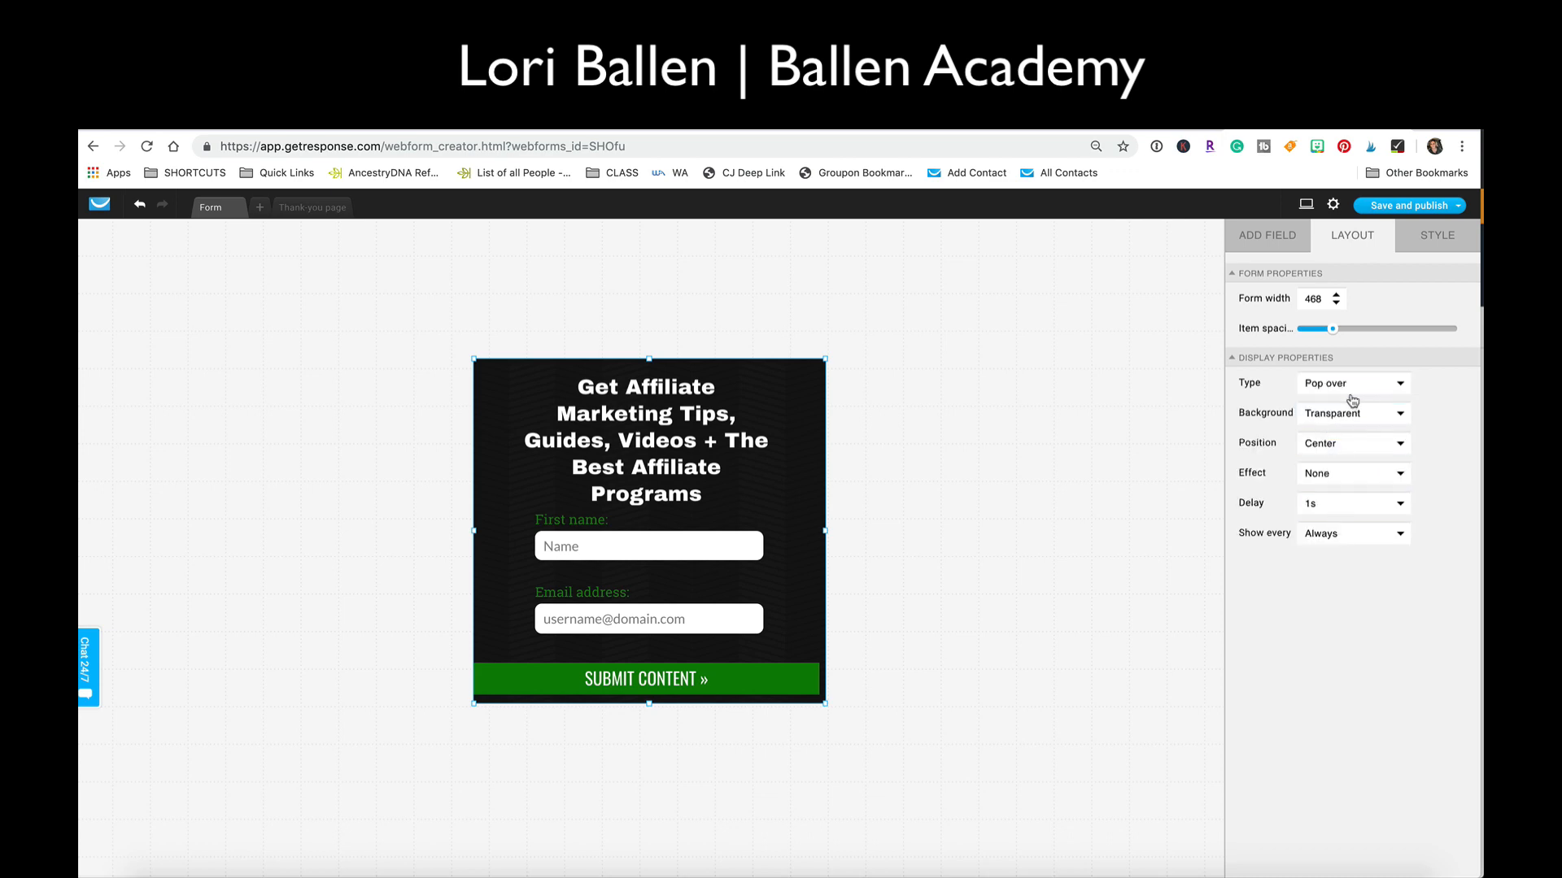
click(1350, 390)
click(1341, 439)
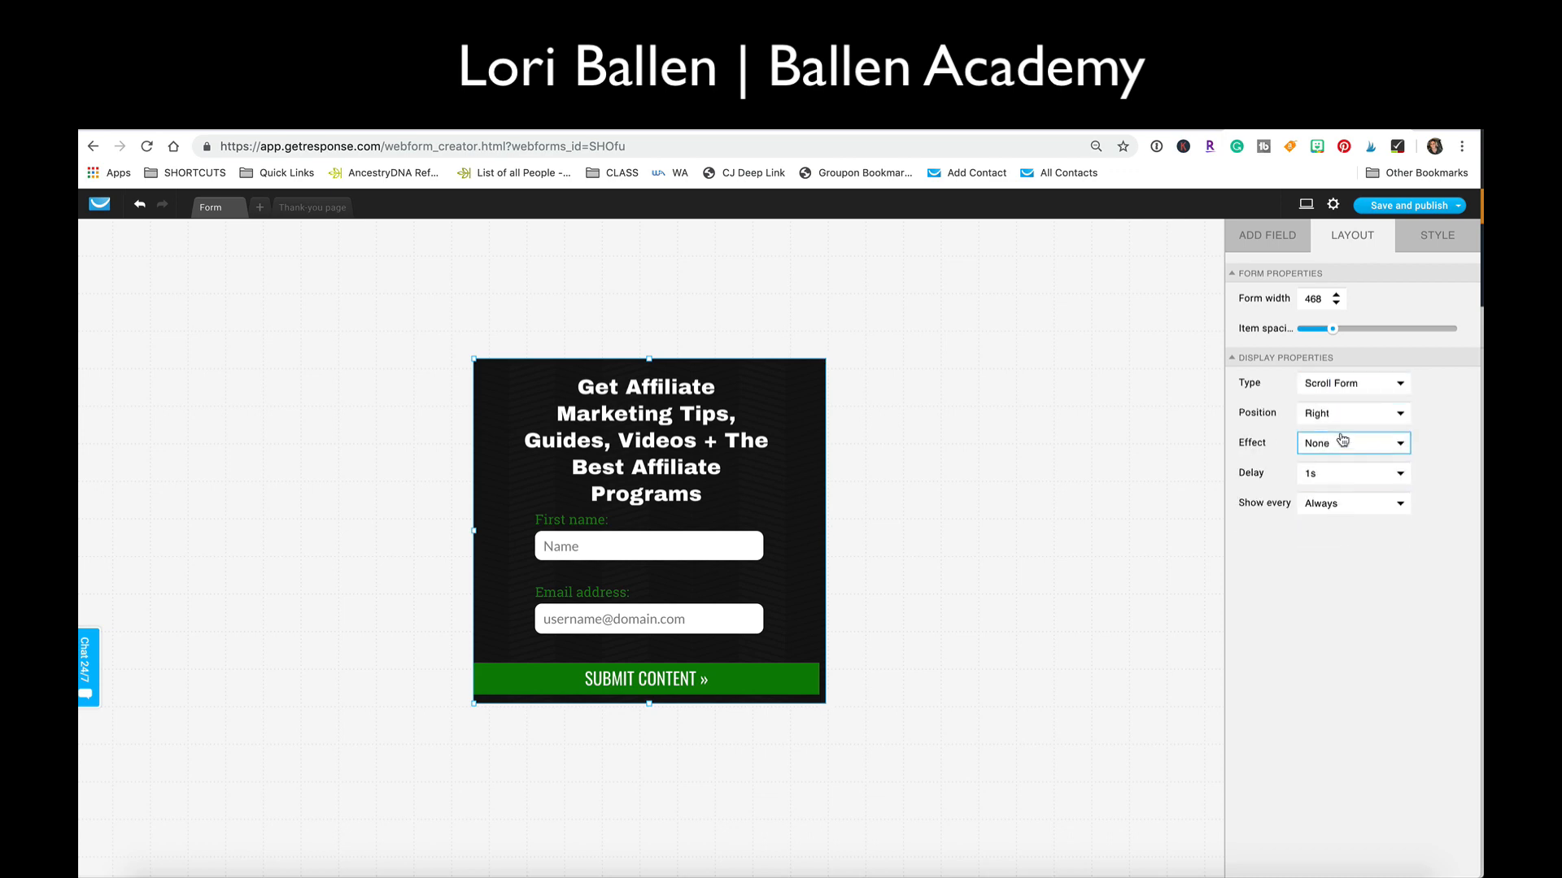
click(1337, 392)
click(1338, 425)
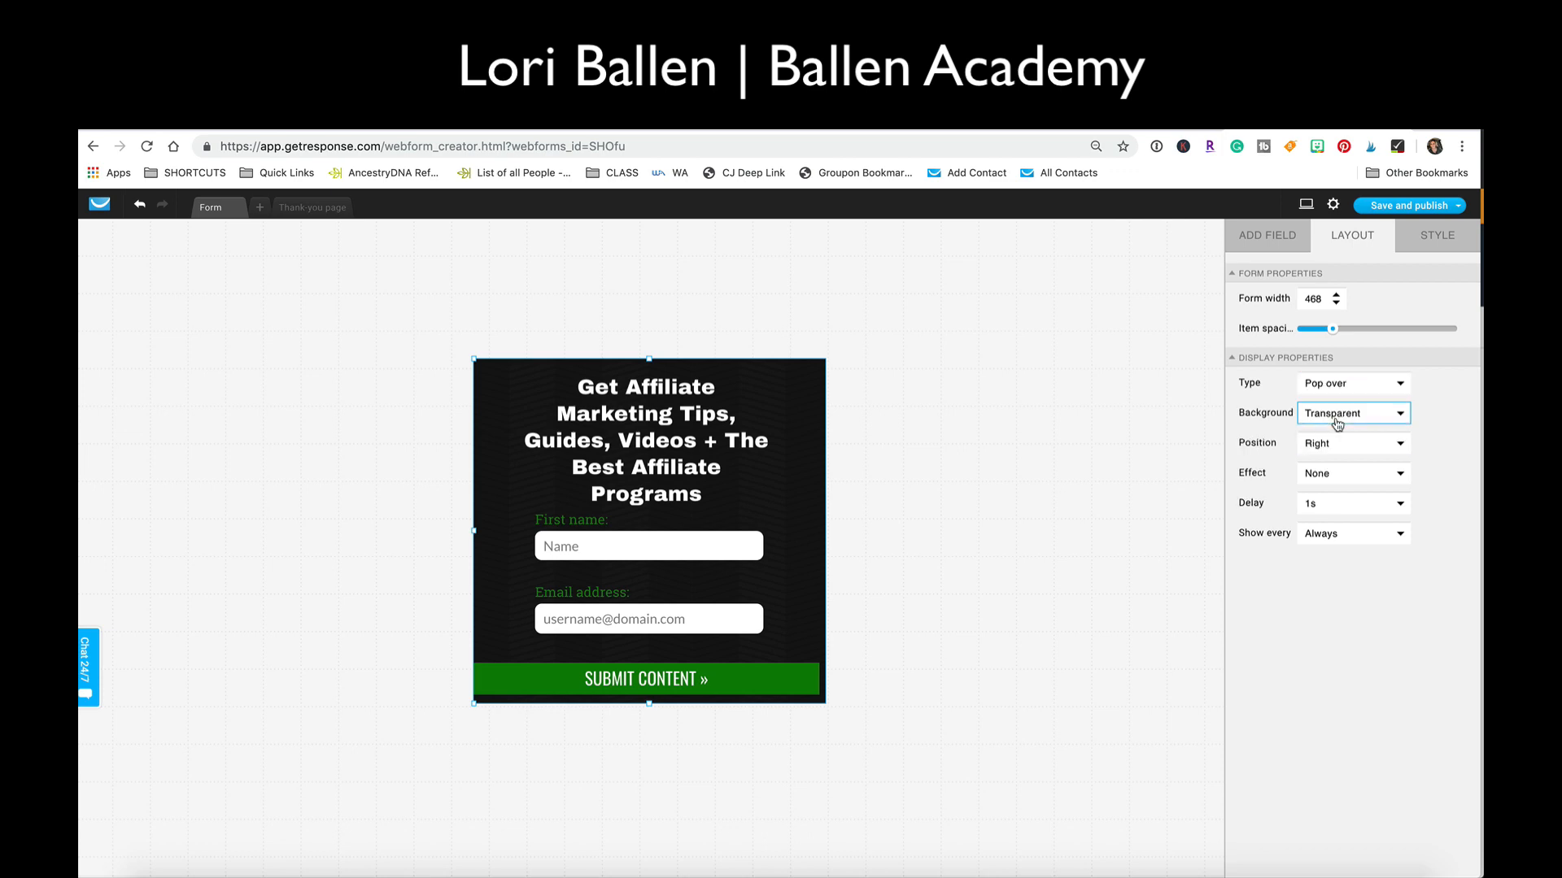
click(1328, 453)
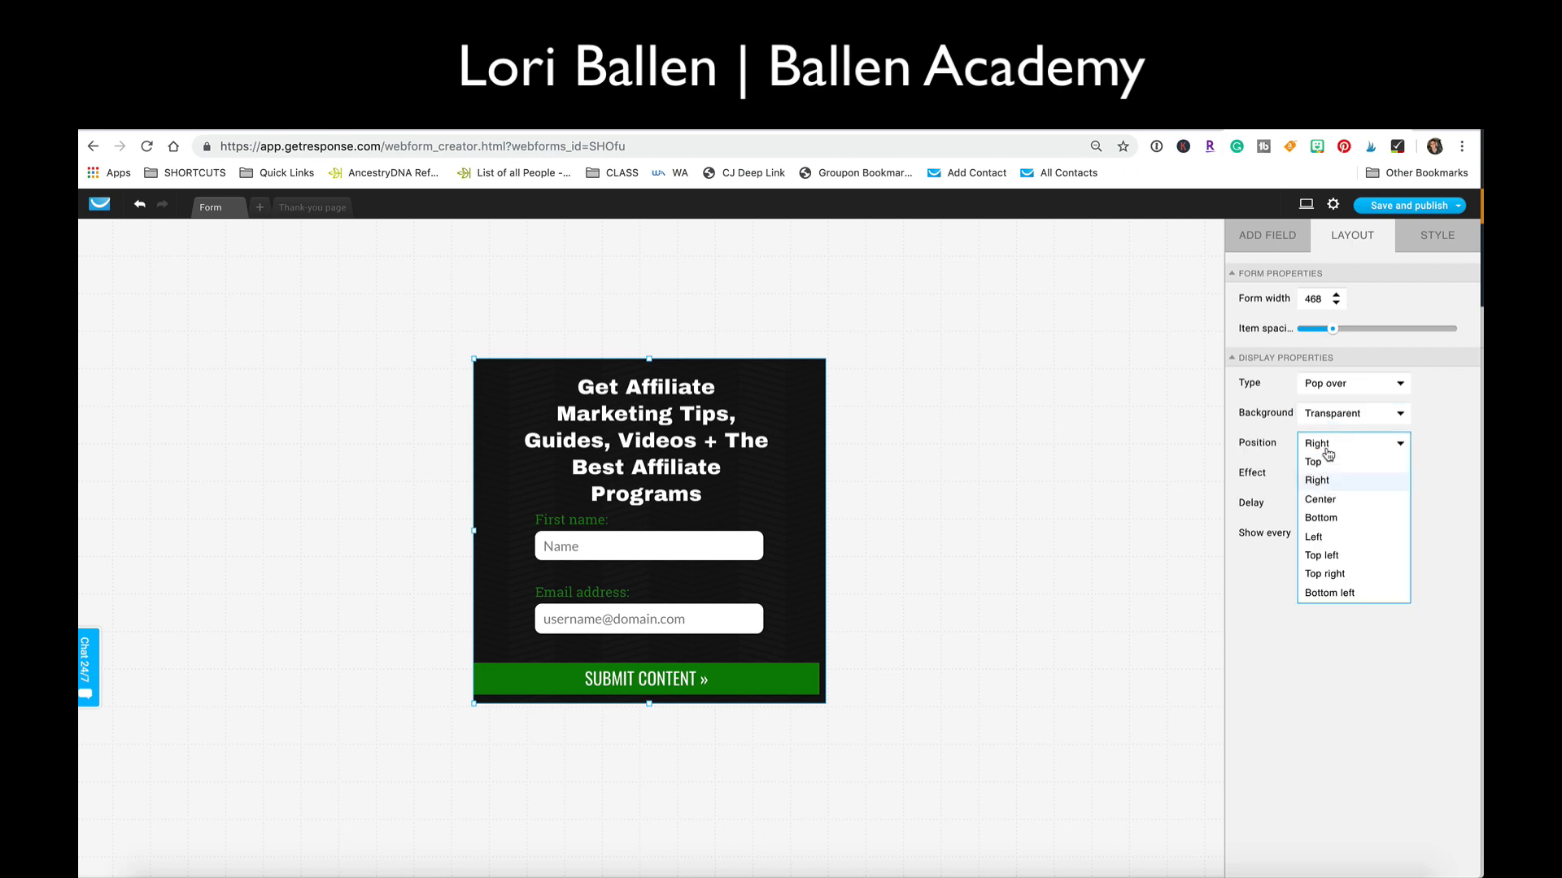
click(1327, 499)
Try the Shake effect for the pop-over form, and set its effect to Slide from top.
click(1331, 480)
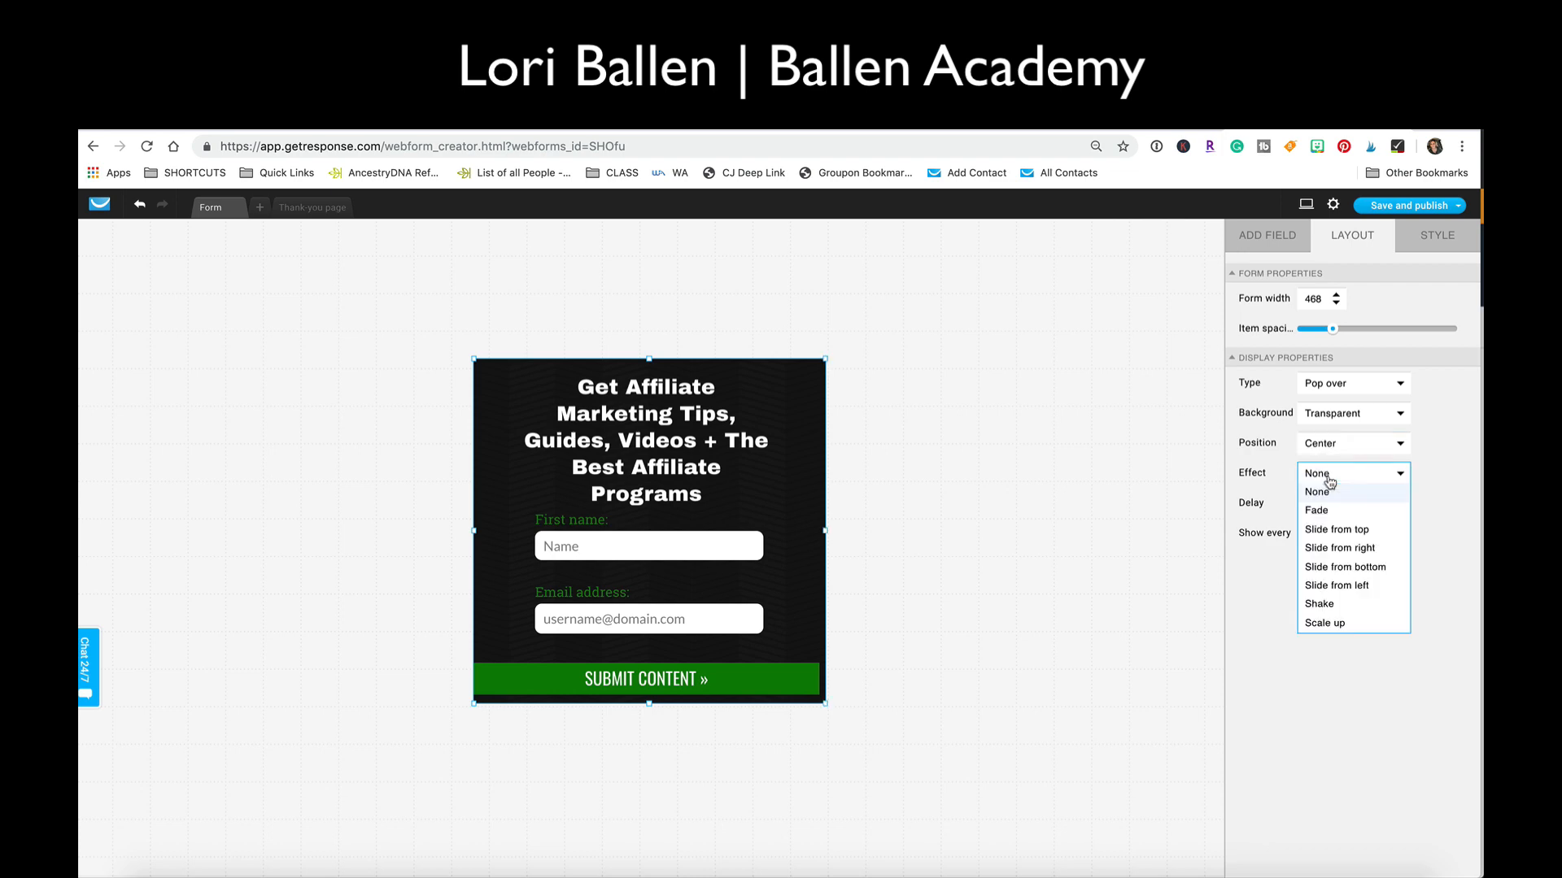
click(1334, 608)
click(1347, 475)
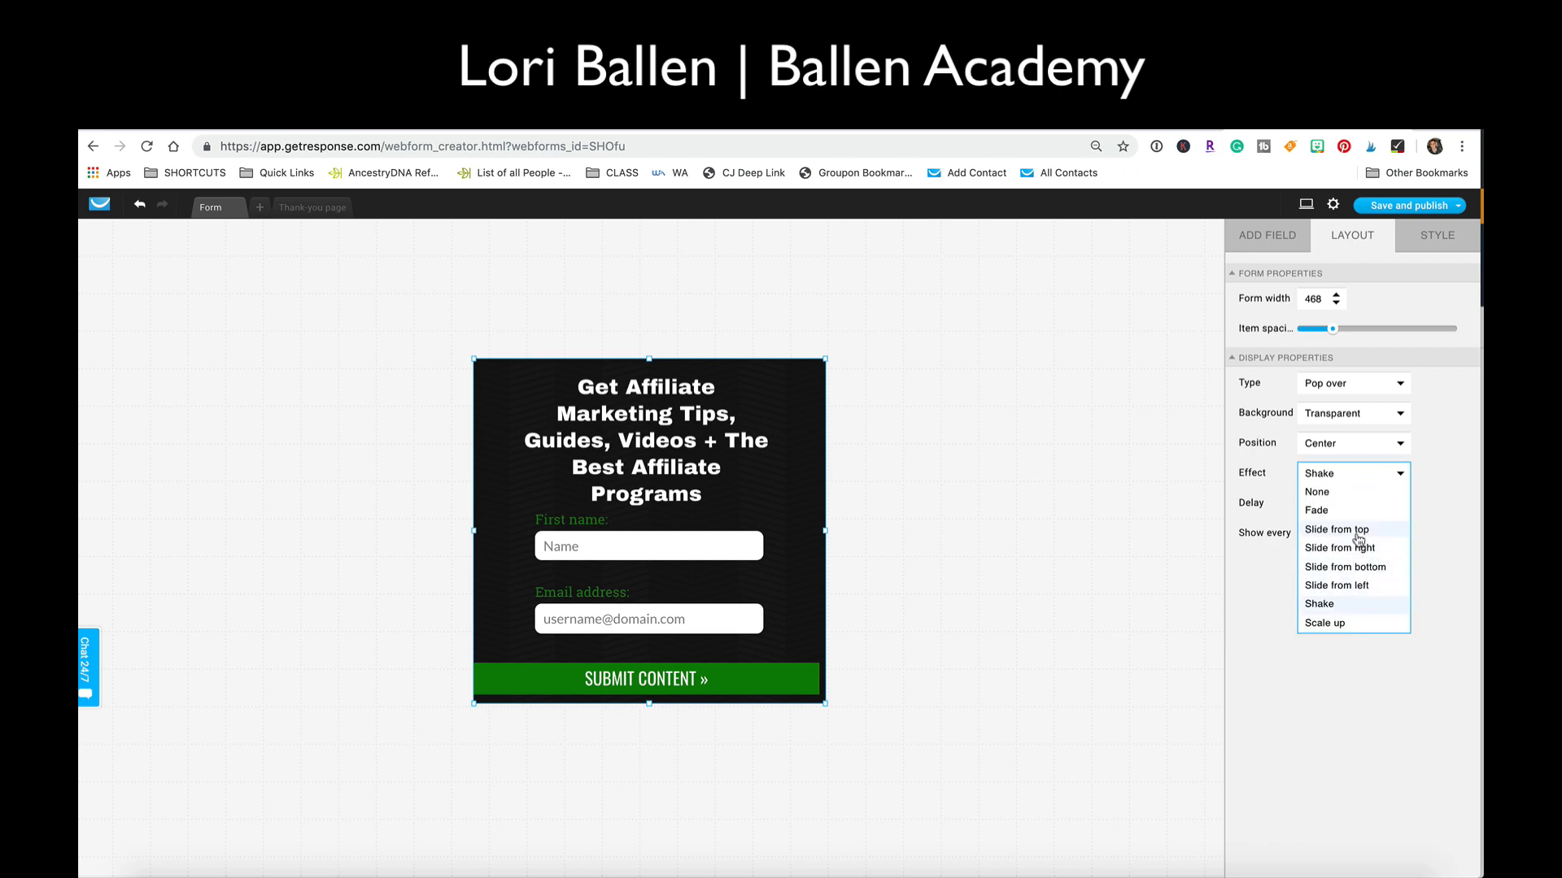
click(1350, 531)
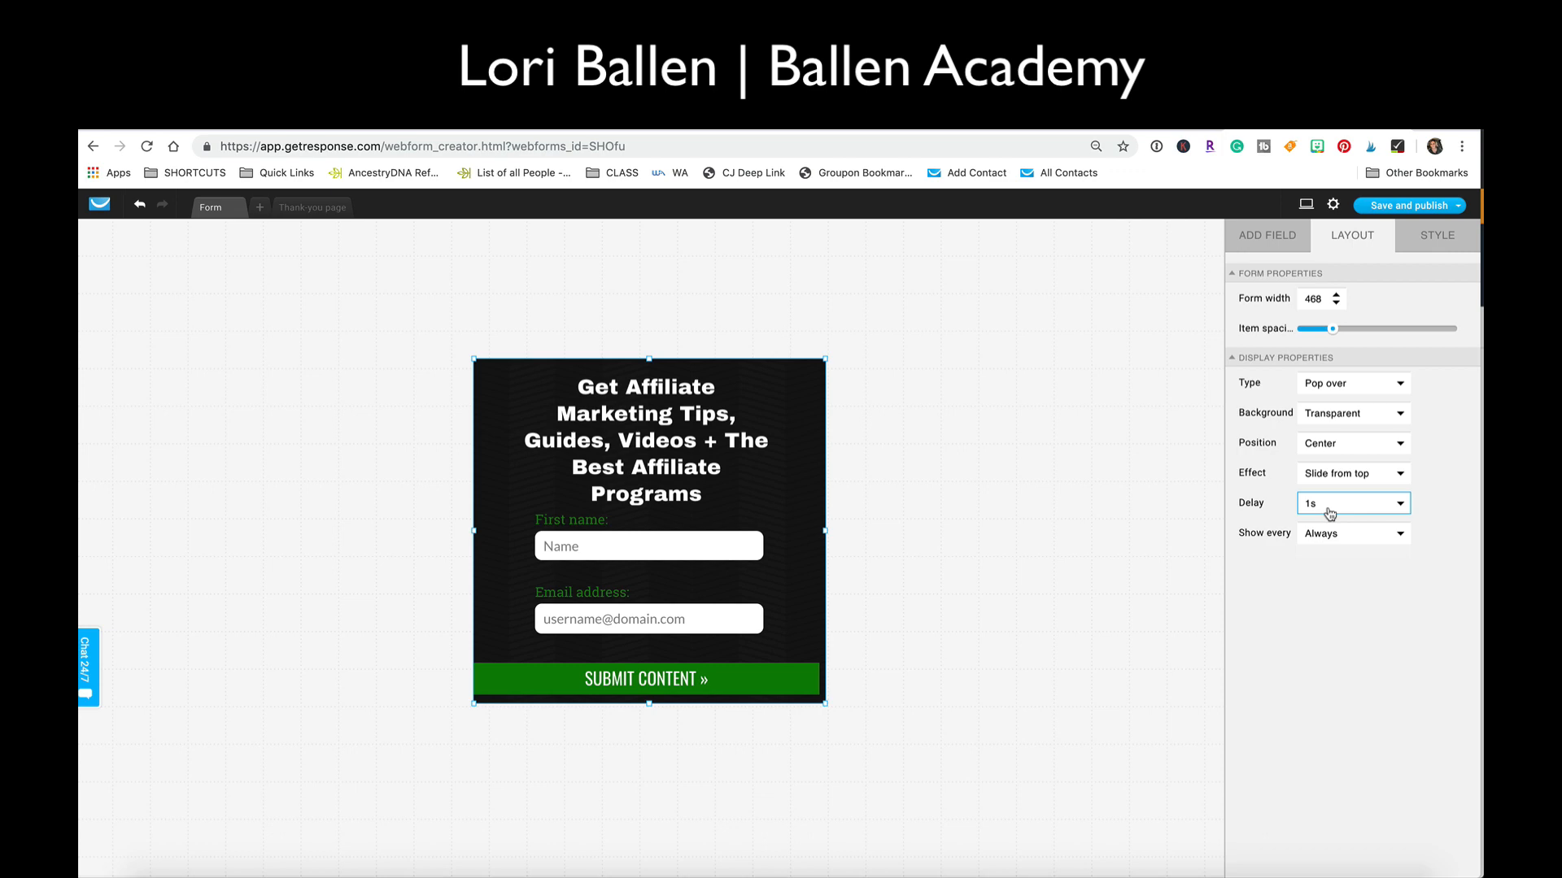
Set the pop-over form's delay to 5s, and save and publish the form.
click(1330, 513)
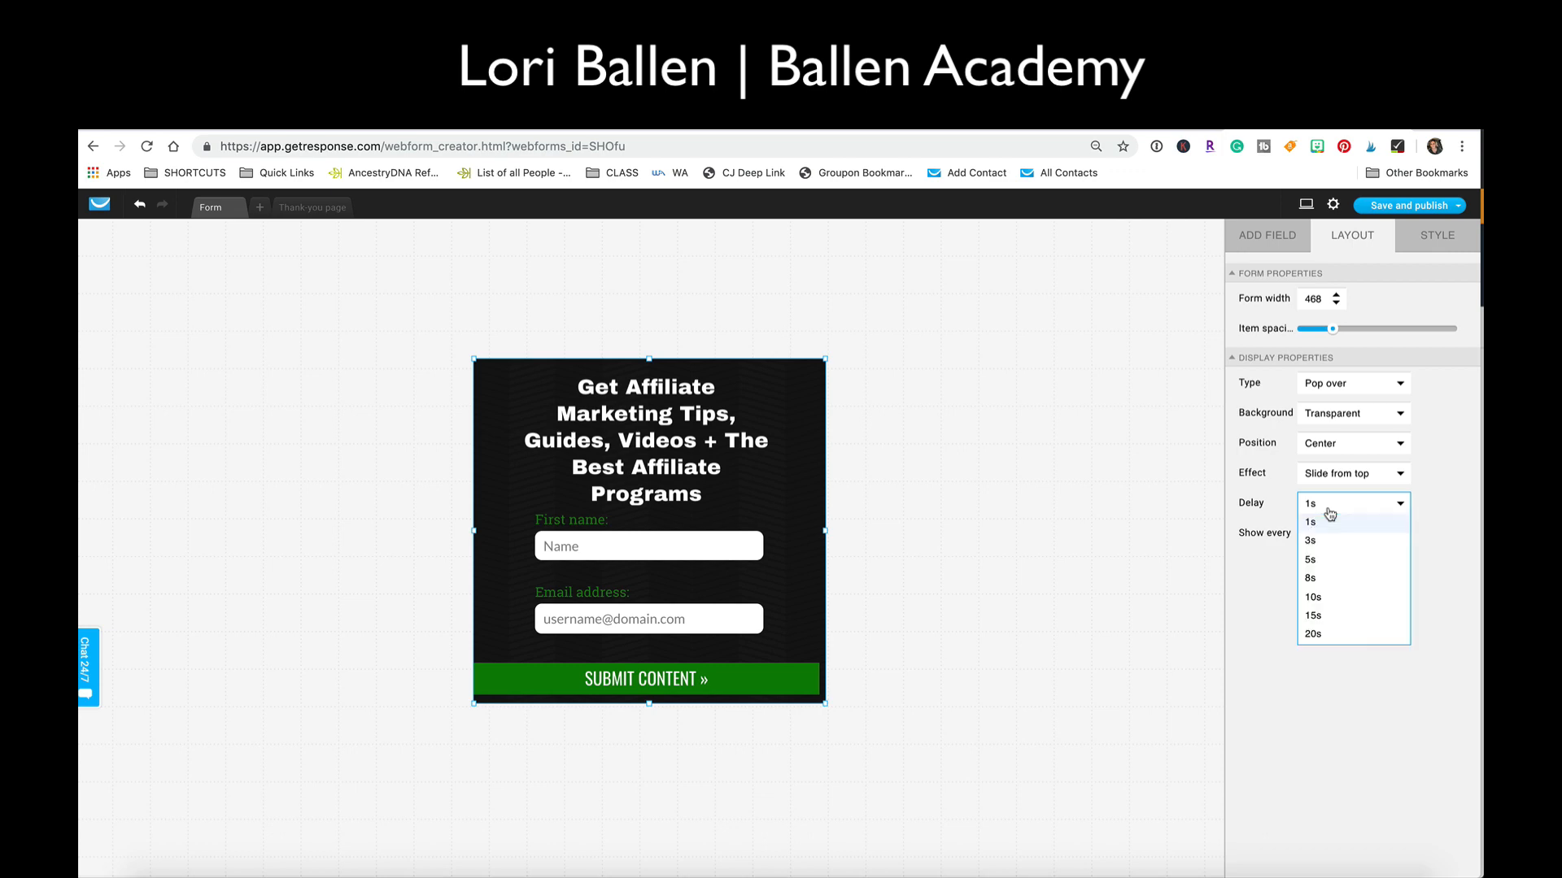
click(1327, 559)
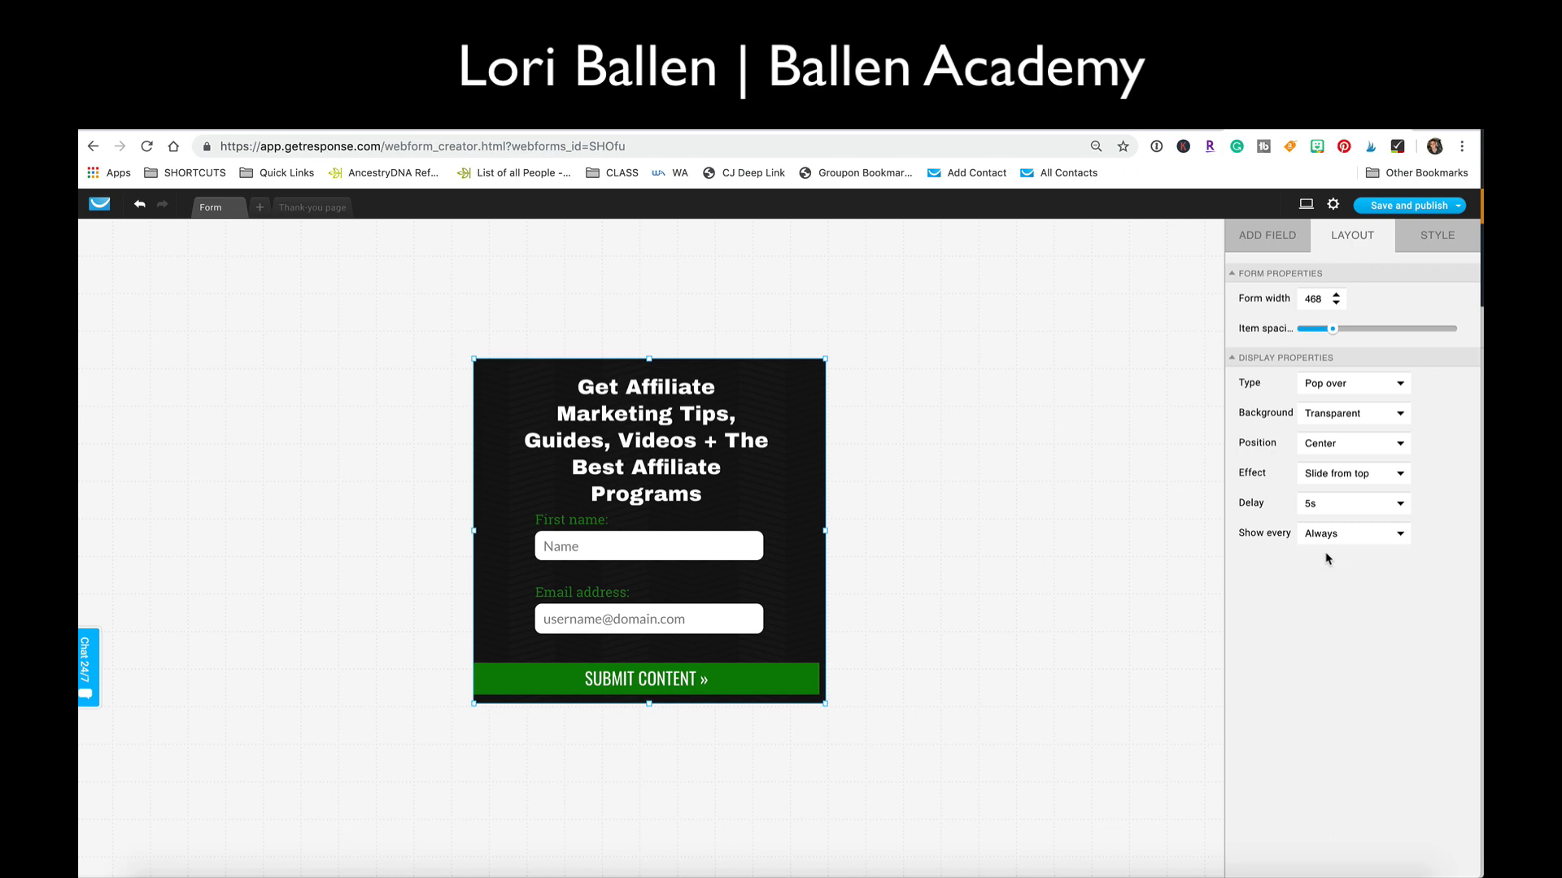
click(1459, 205)
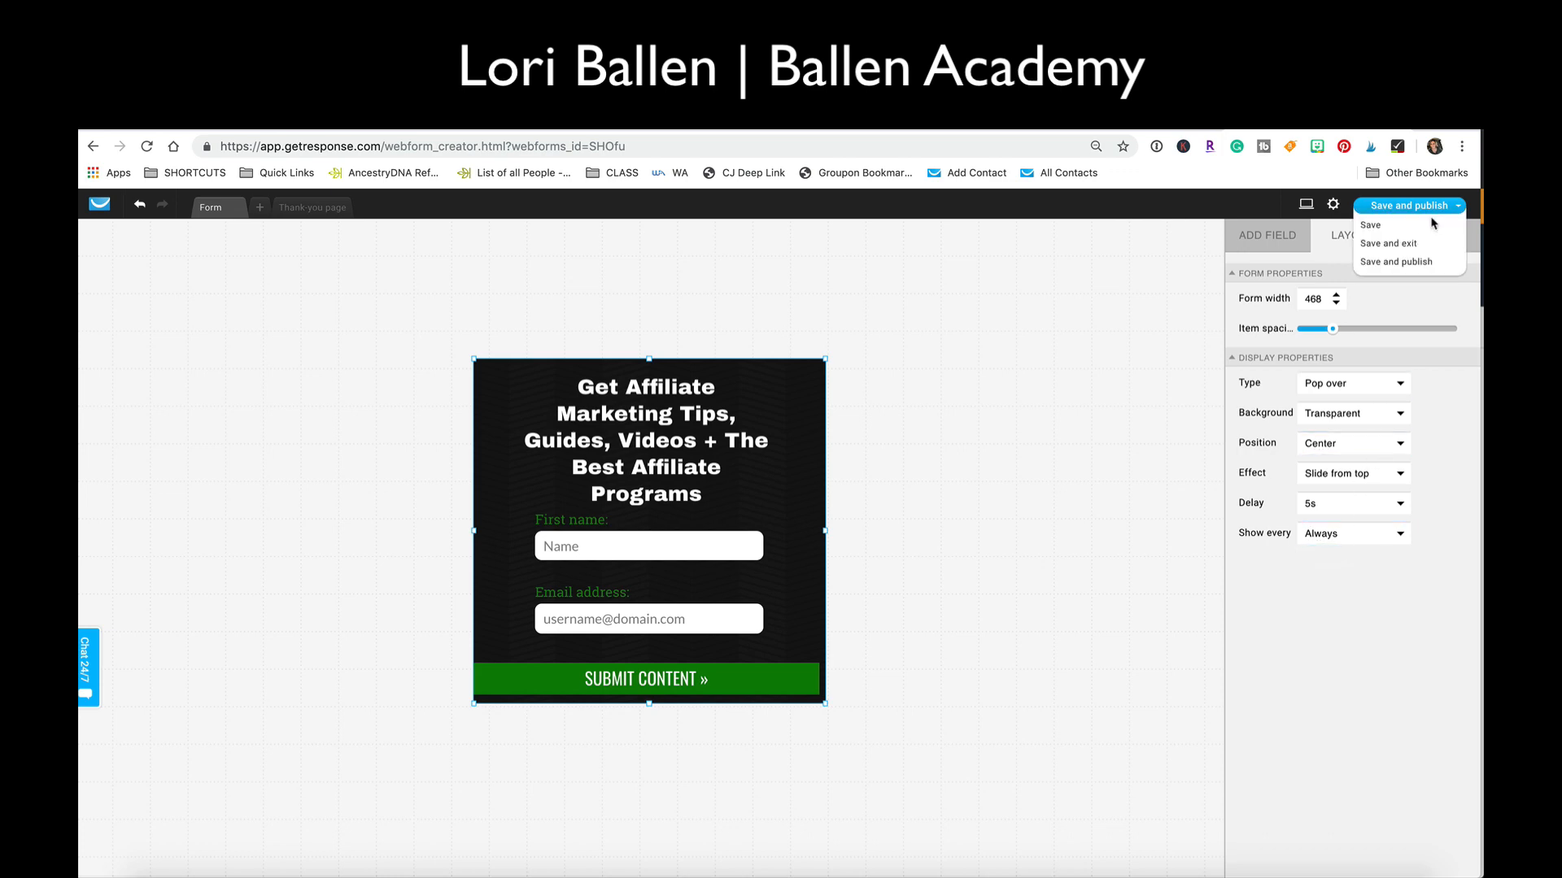
click(1396, 262)
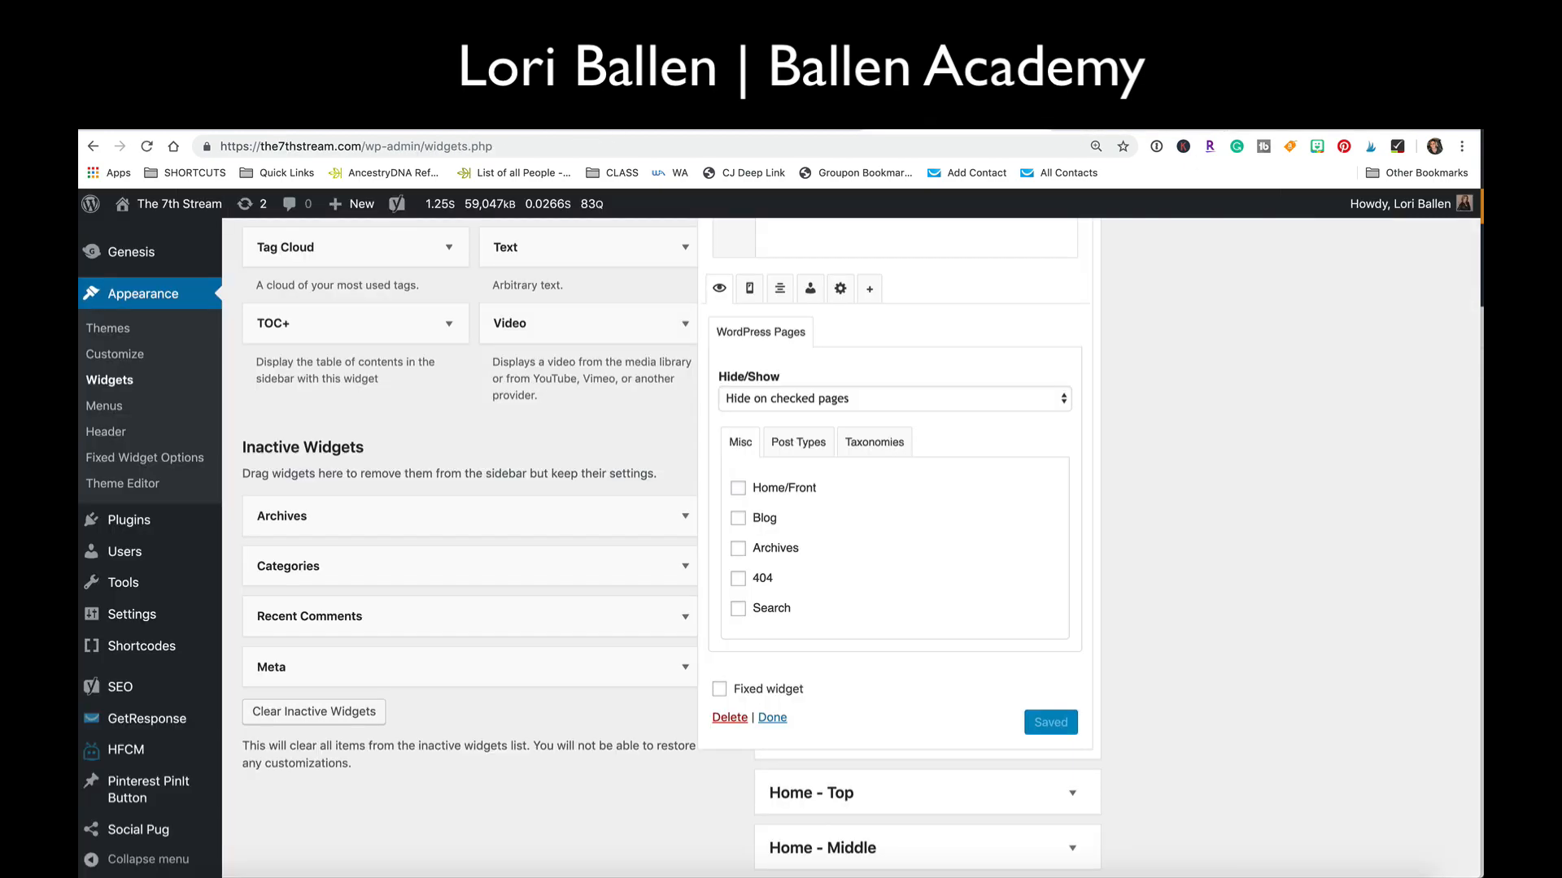
Switch to the WordPress widgets page, close the saved Custom HTML widget, and return to the Niche Website Ideas post.
click(772, 719)
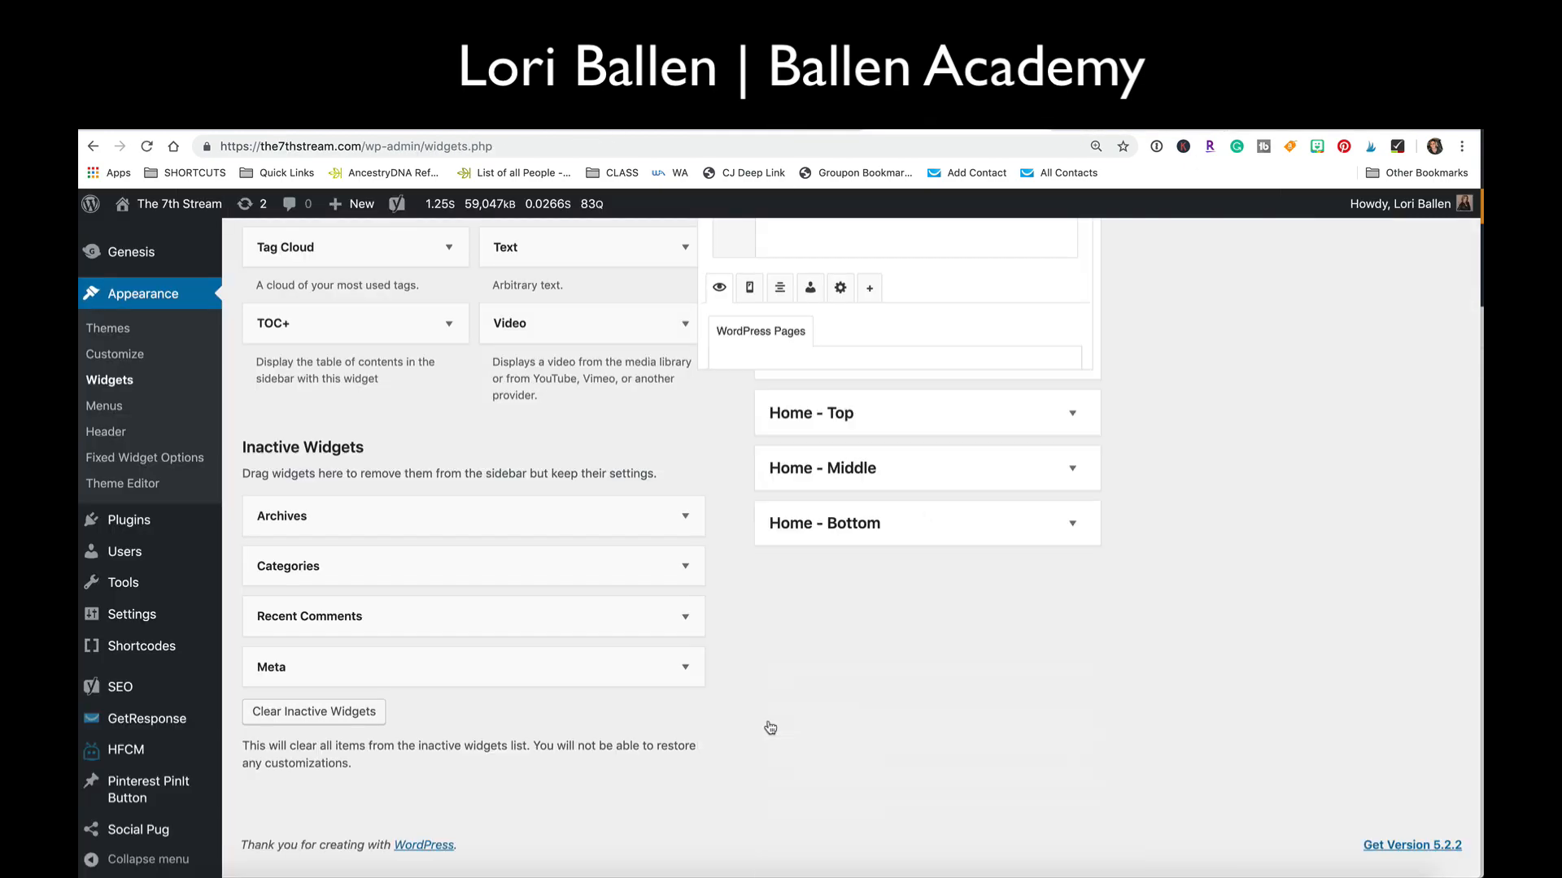
scroll(1092, 517, up, 3)
scroll(1092, 517, up, 3)
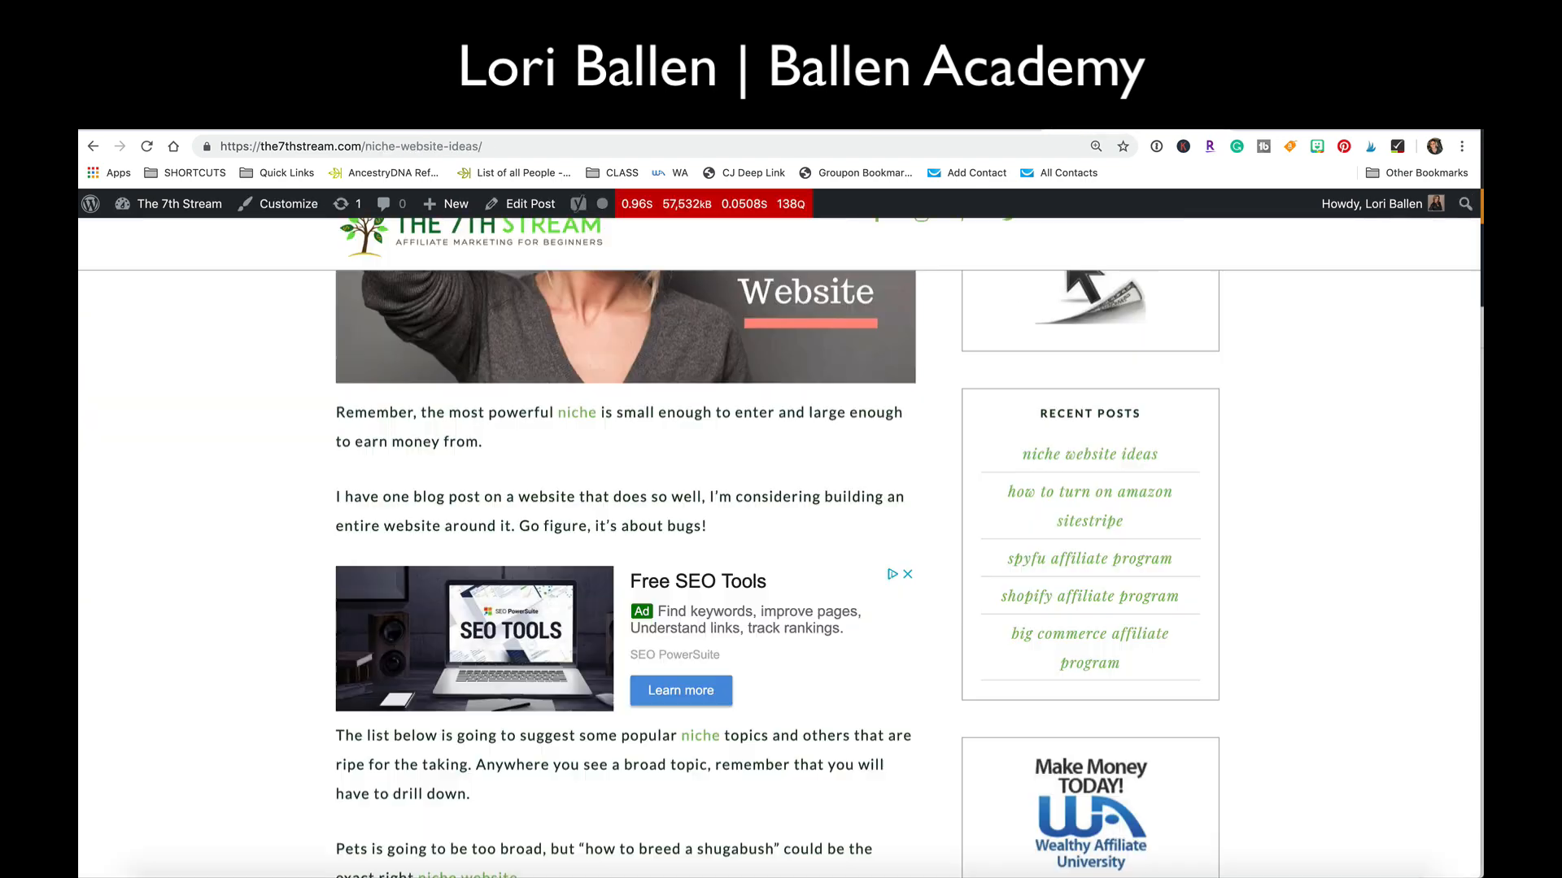
scroll(719, 401, down, 1)
scroll(720, 397, up, 8)
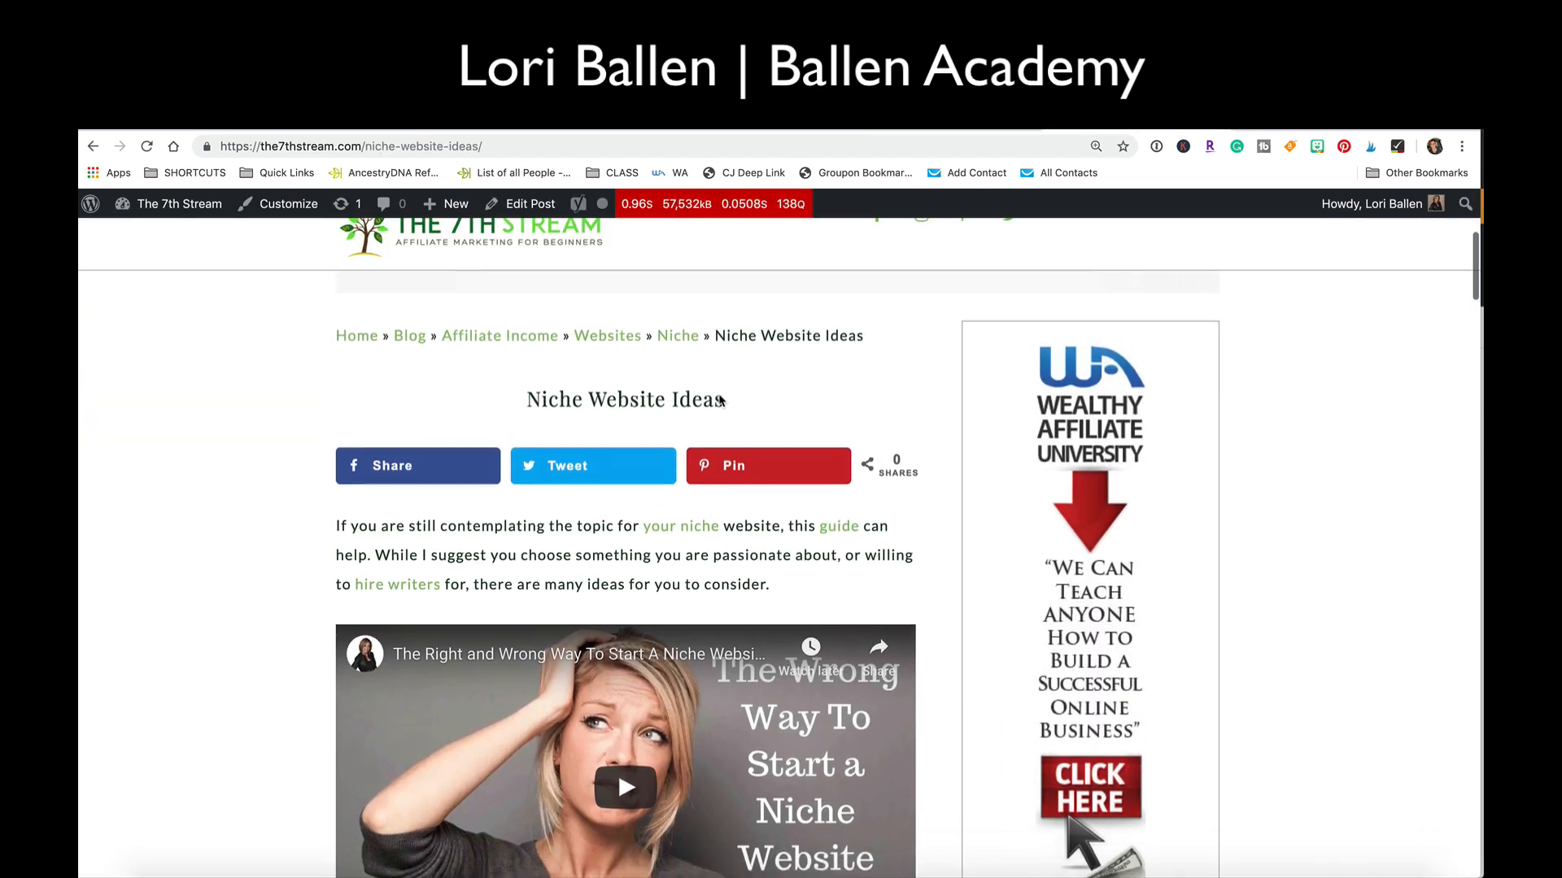
Reload the Niche Website Ideas post, browse it until the sign-up pop-over can be checked, and close the pop-over.
scroll(721, 390, down, 5)
scroll(721, 385, down, 4)
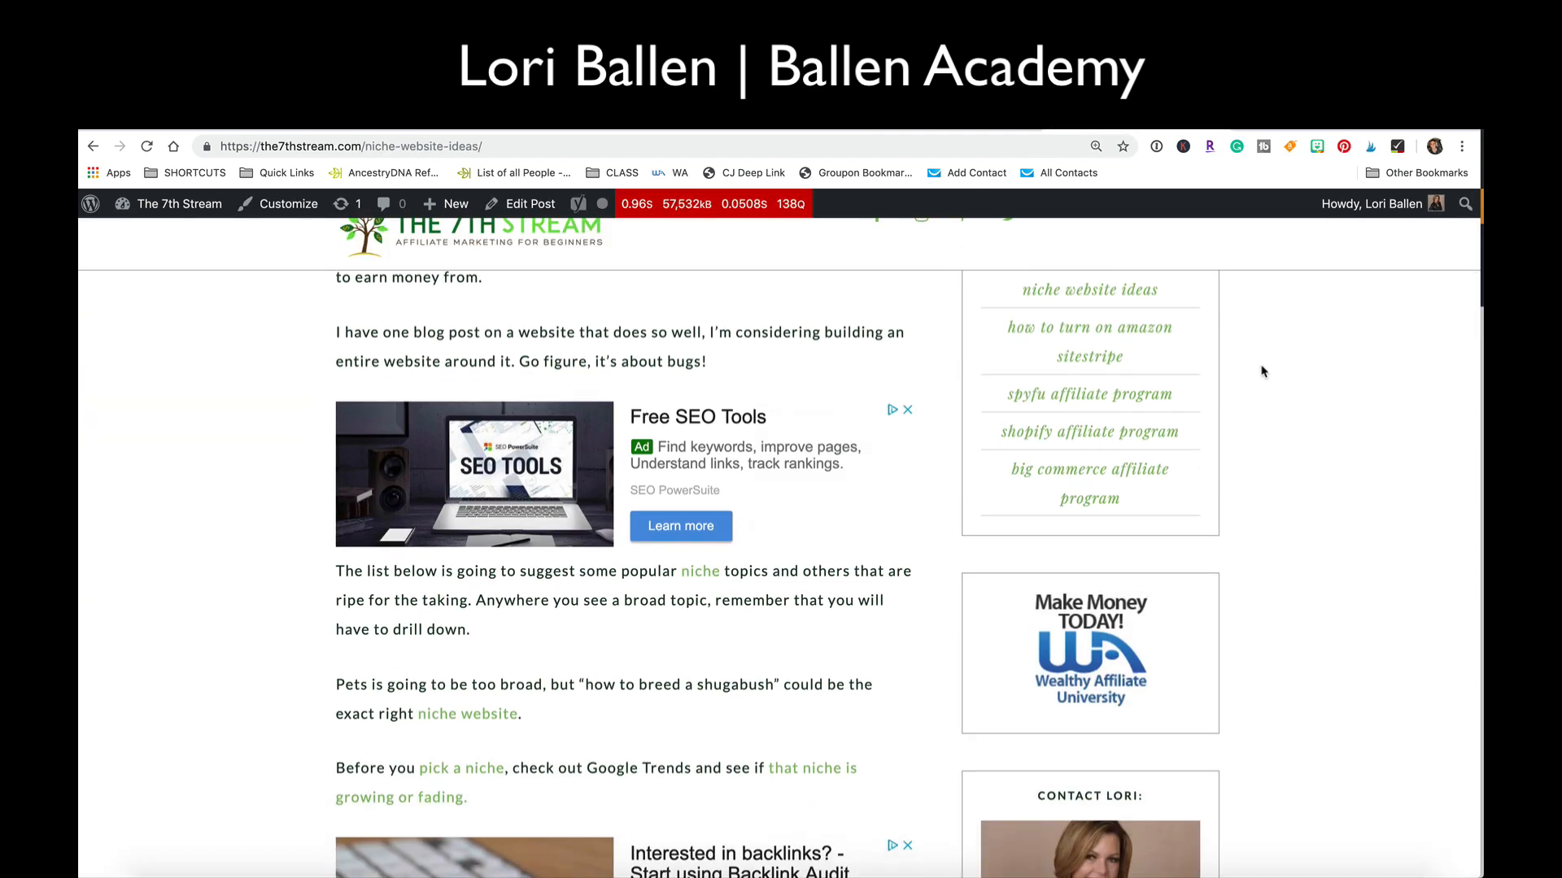
key(super+r)
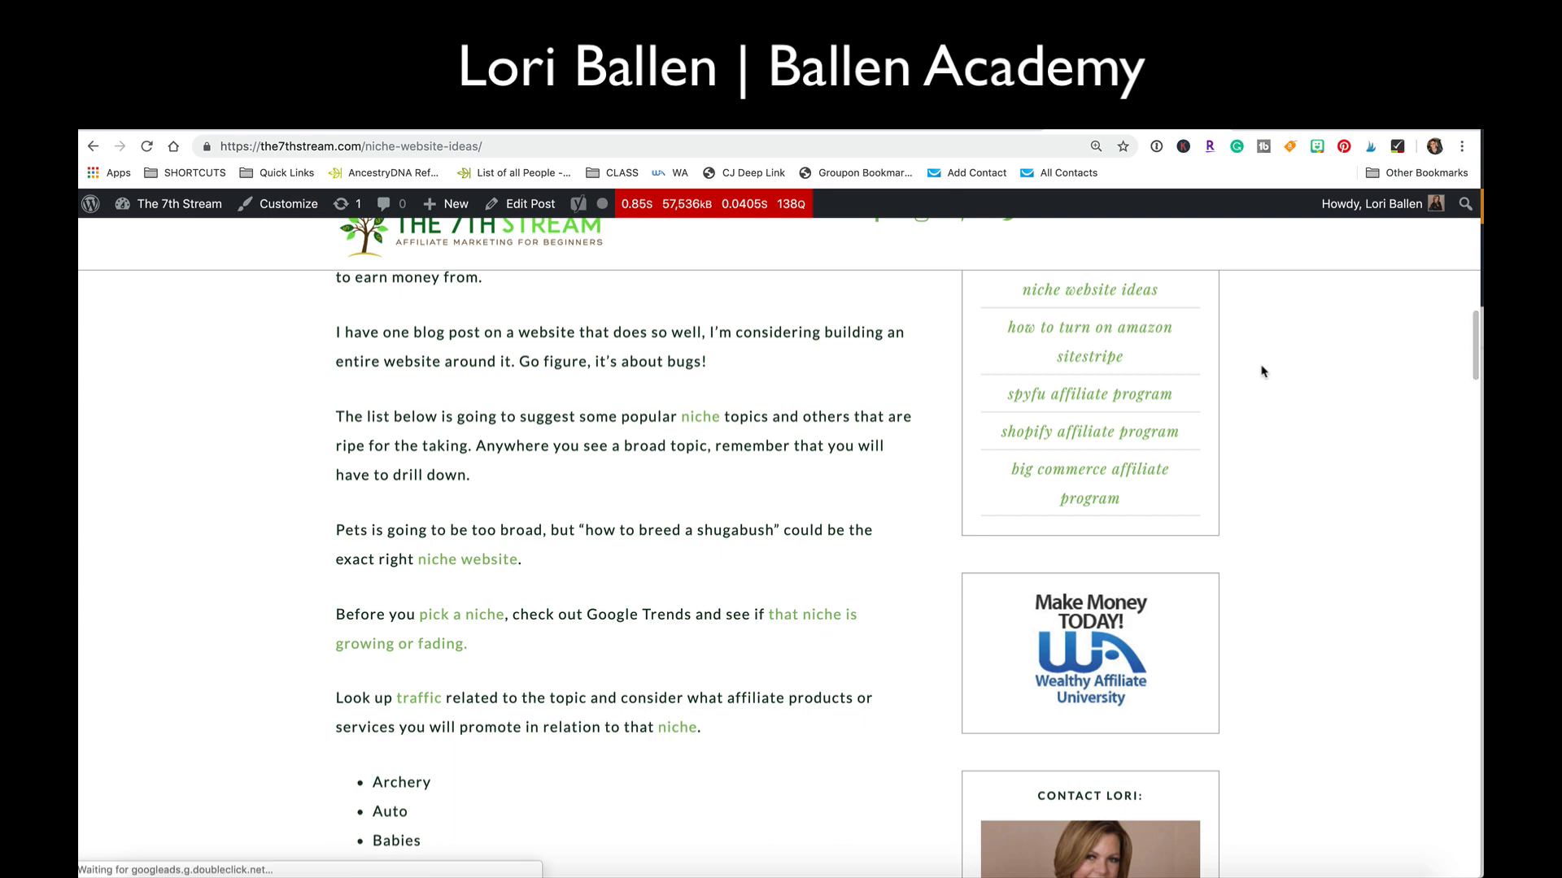
scroll(1261, 372, down, 2)
scroll(1262, 372, down, 10)
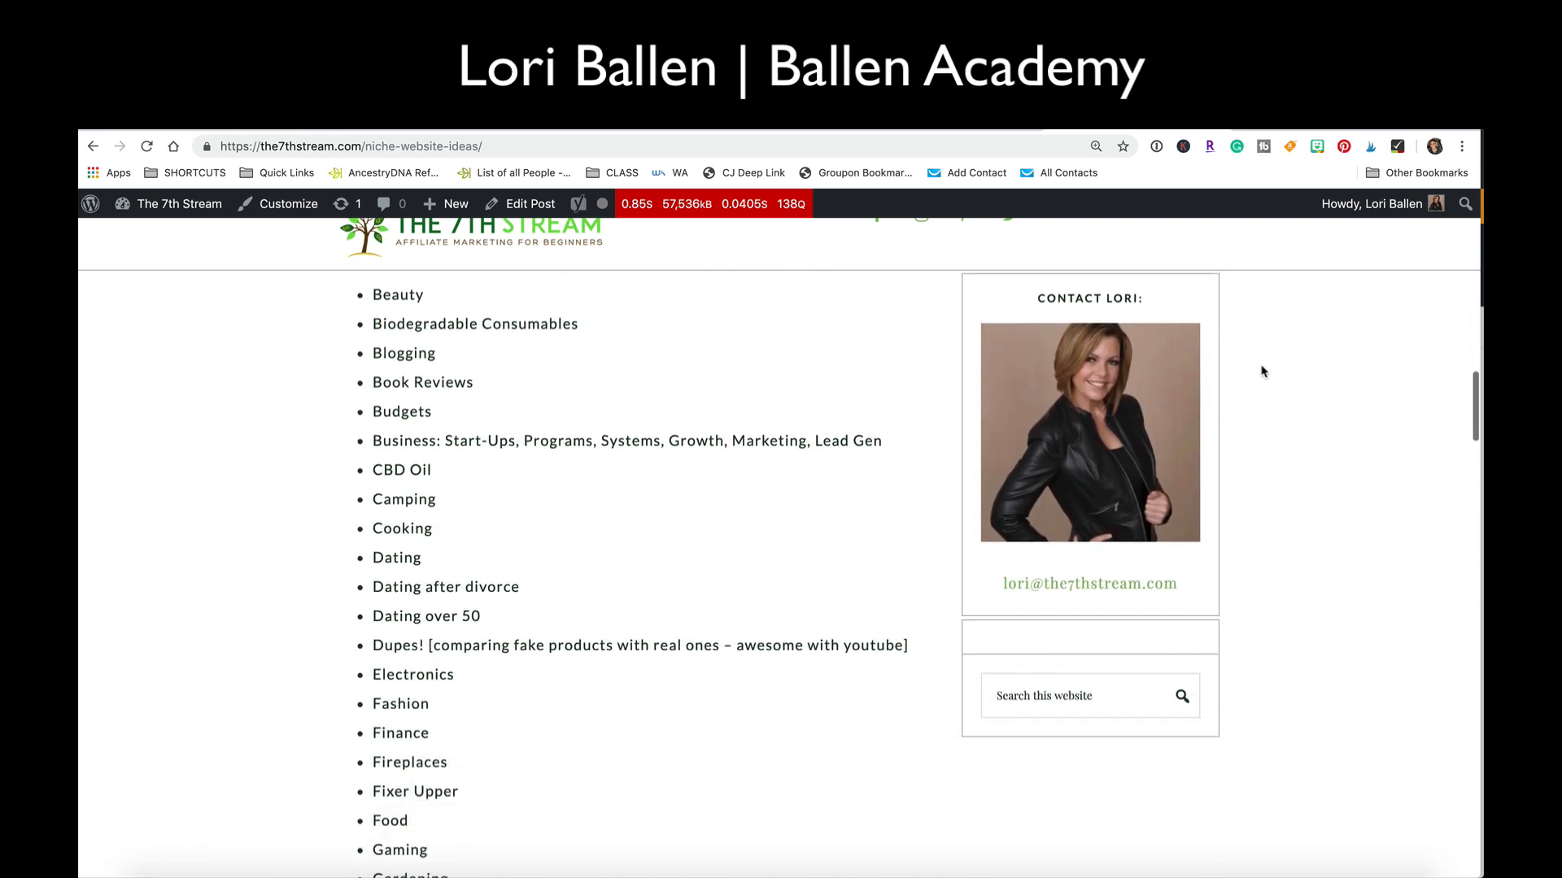
scroll(1261, 372, down, 2)
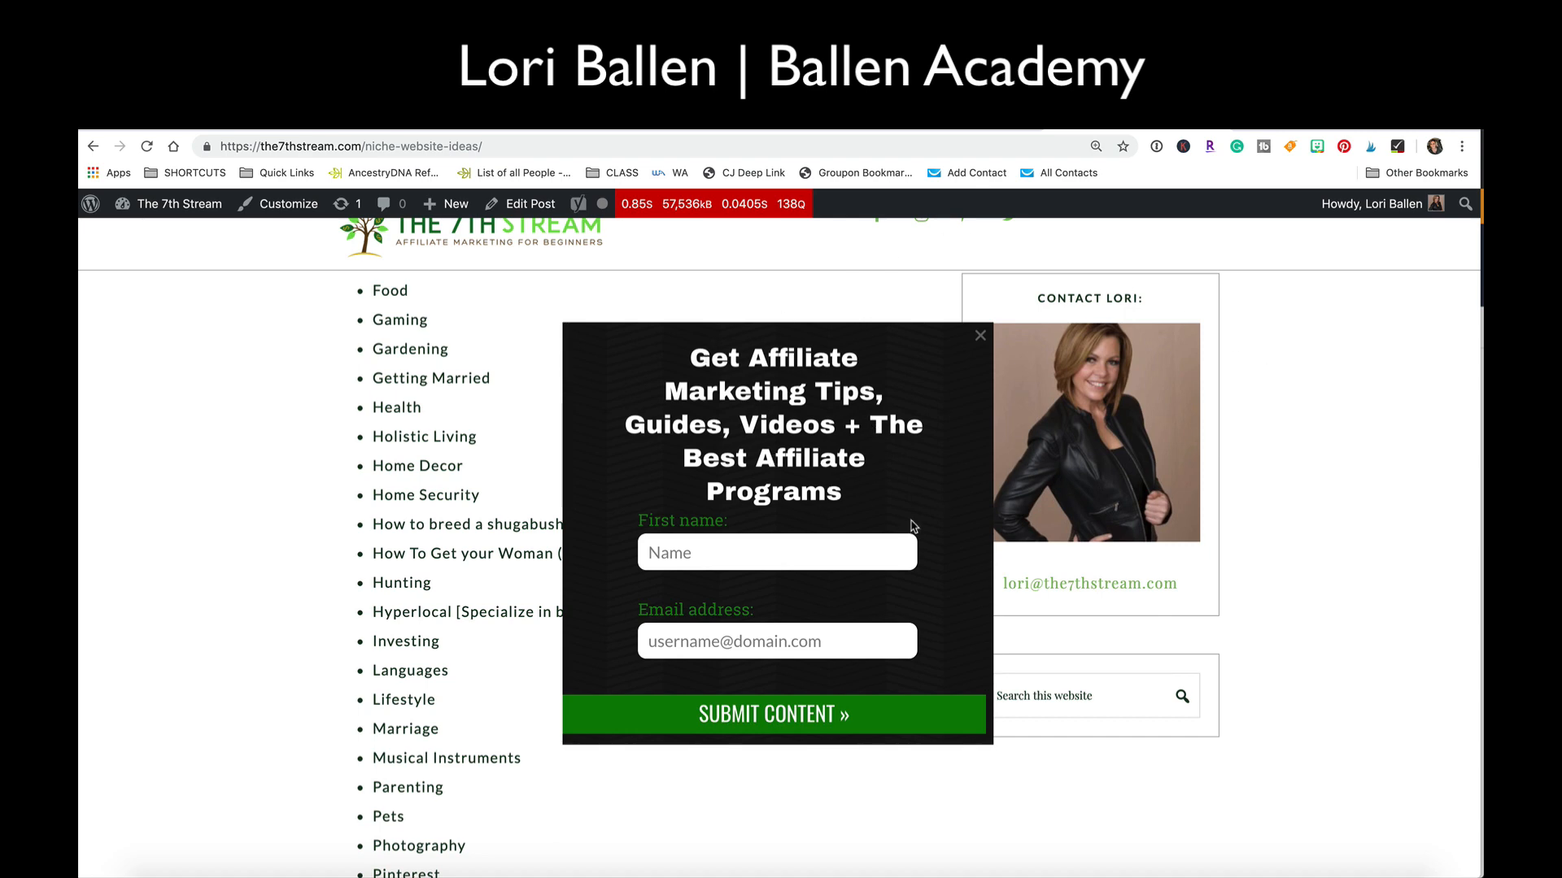
scroll(848, 493, down, 1)
scroll(849, 494, up, 1)
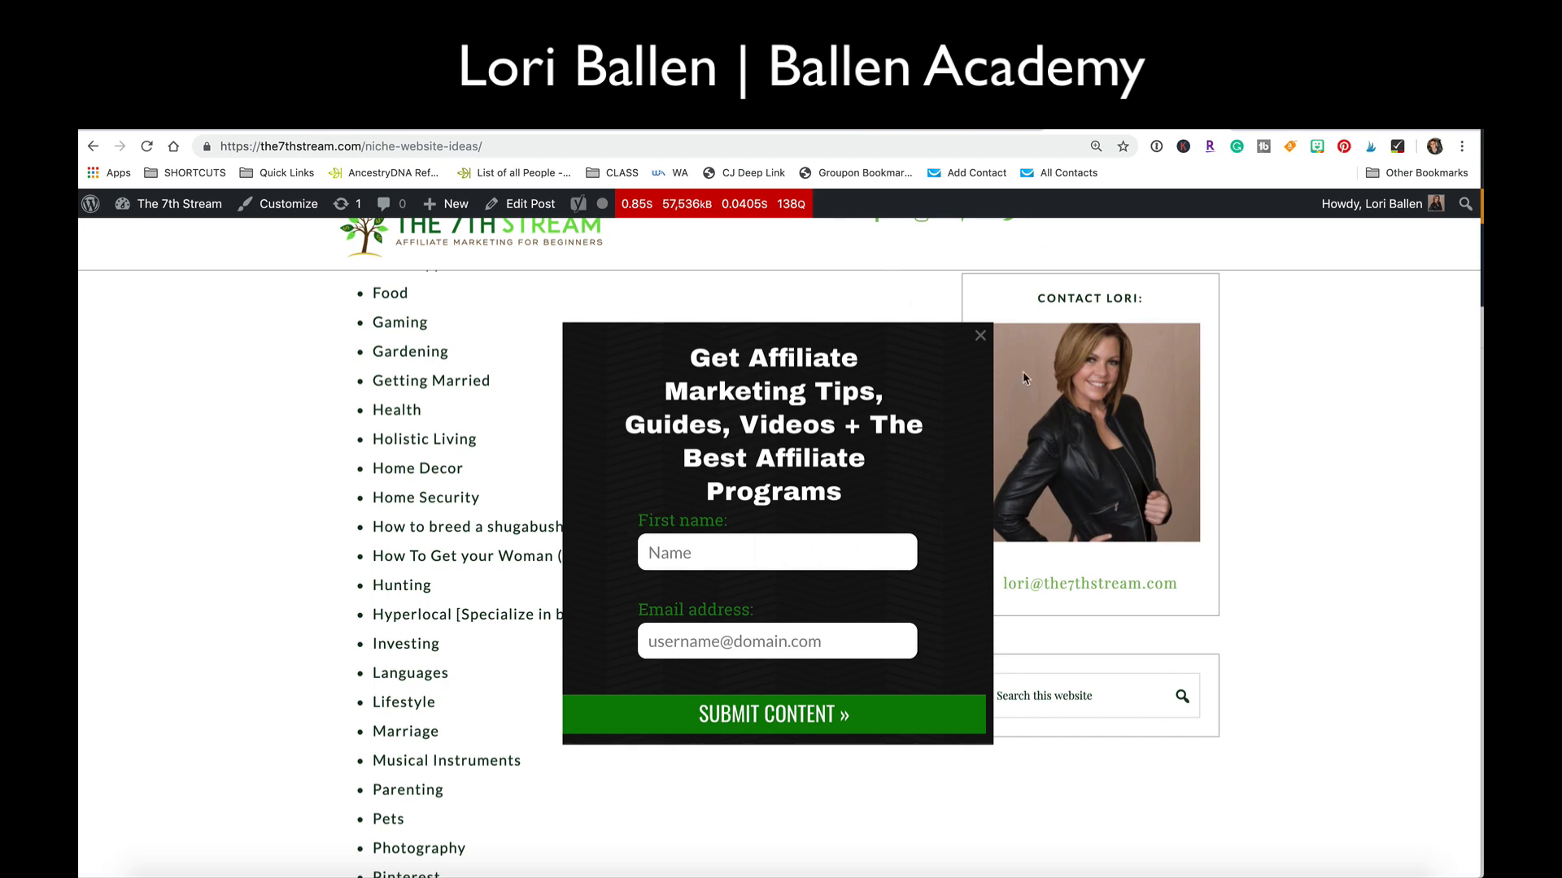
click(981, 336)
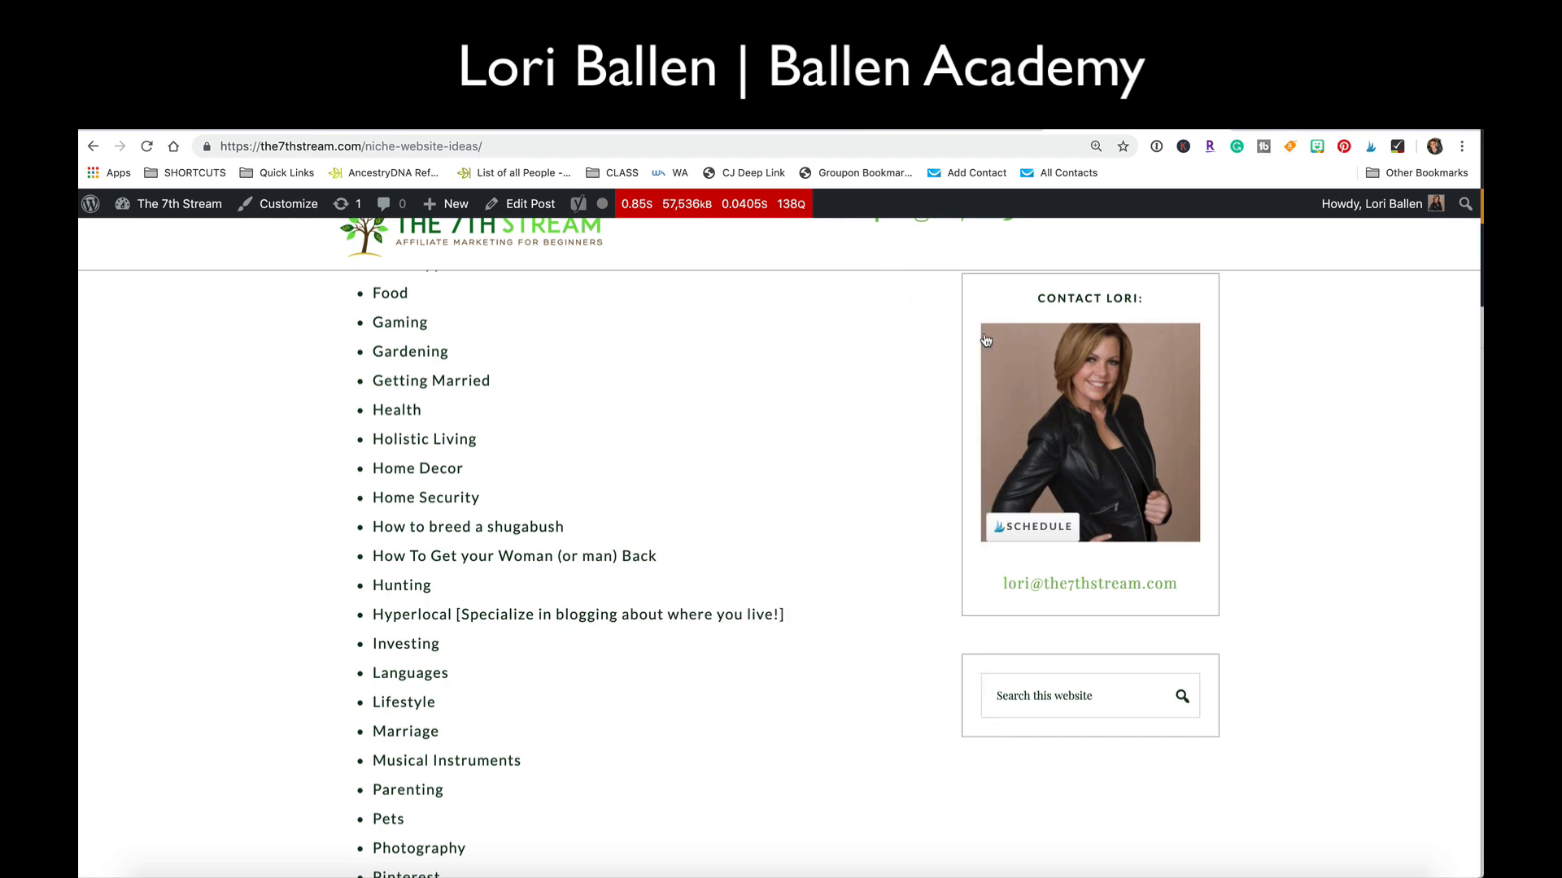
Open the Big Commerce Affiliate Program post from the recent posts, check the sign-up pop-over there, and close it.
scroll(854, 680, up, 10)
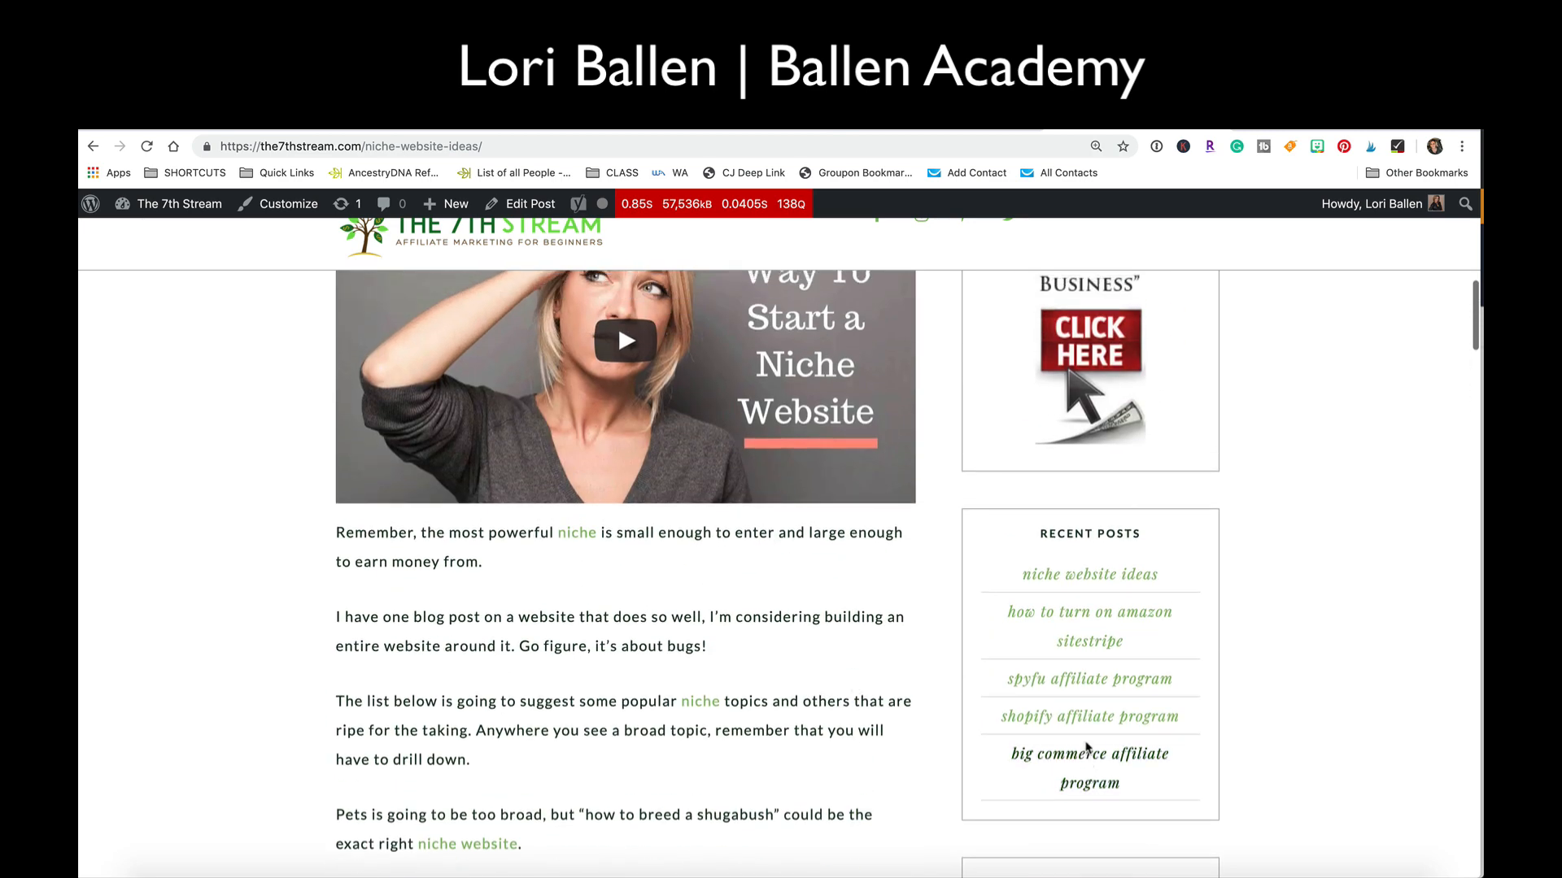
click(1084, 762)
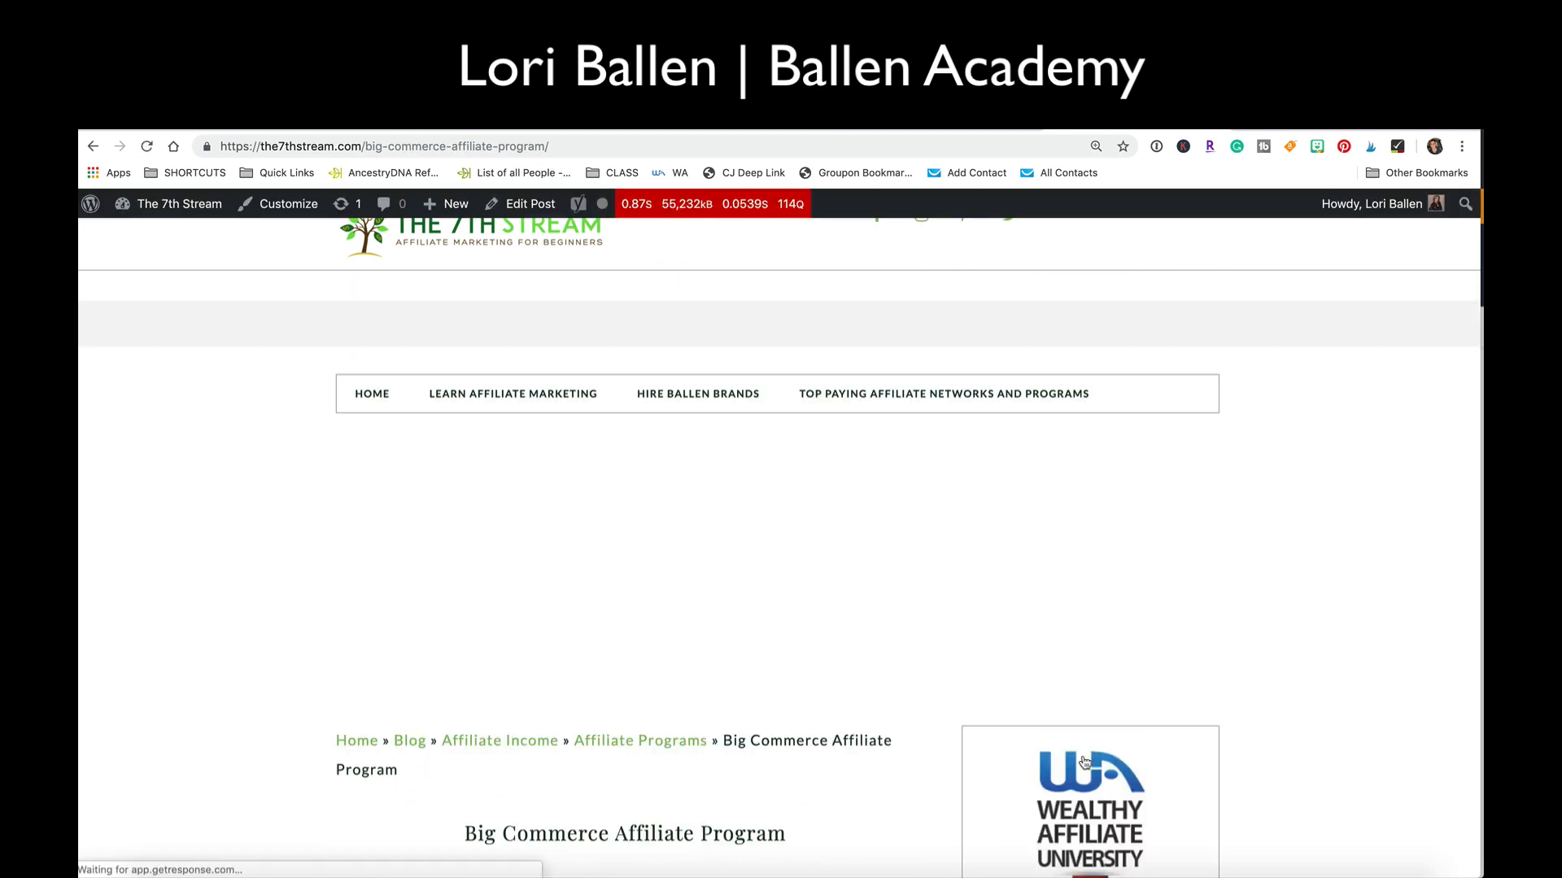
scroll(770, 673, down, 10)
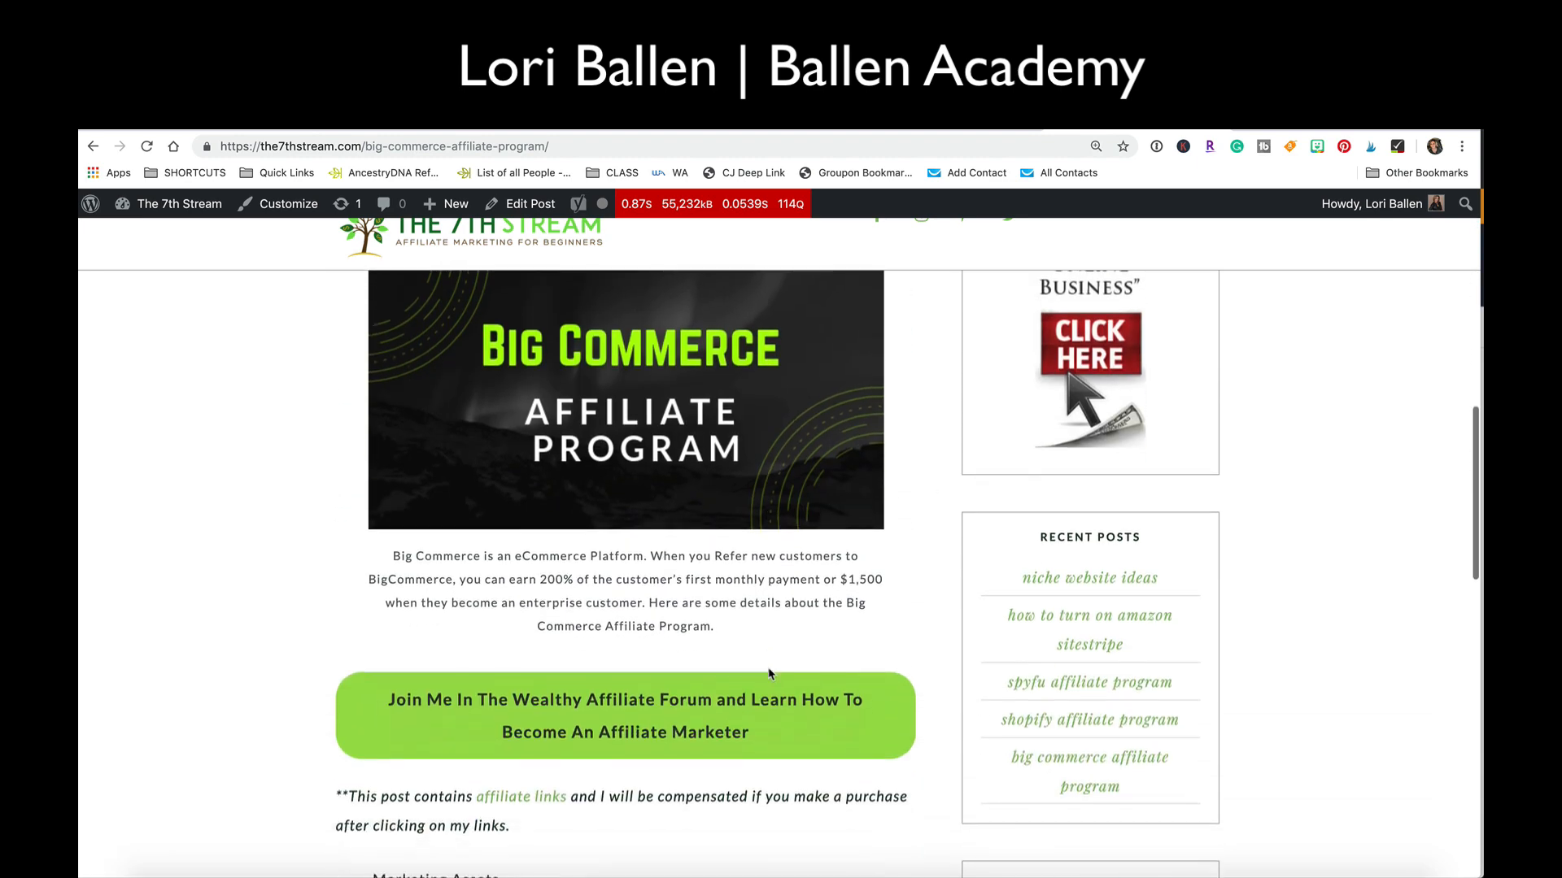
scroll(770, 674, down, 15)
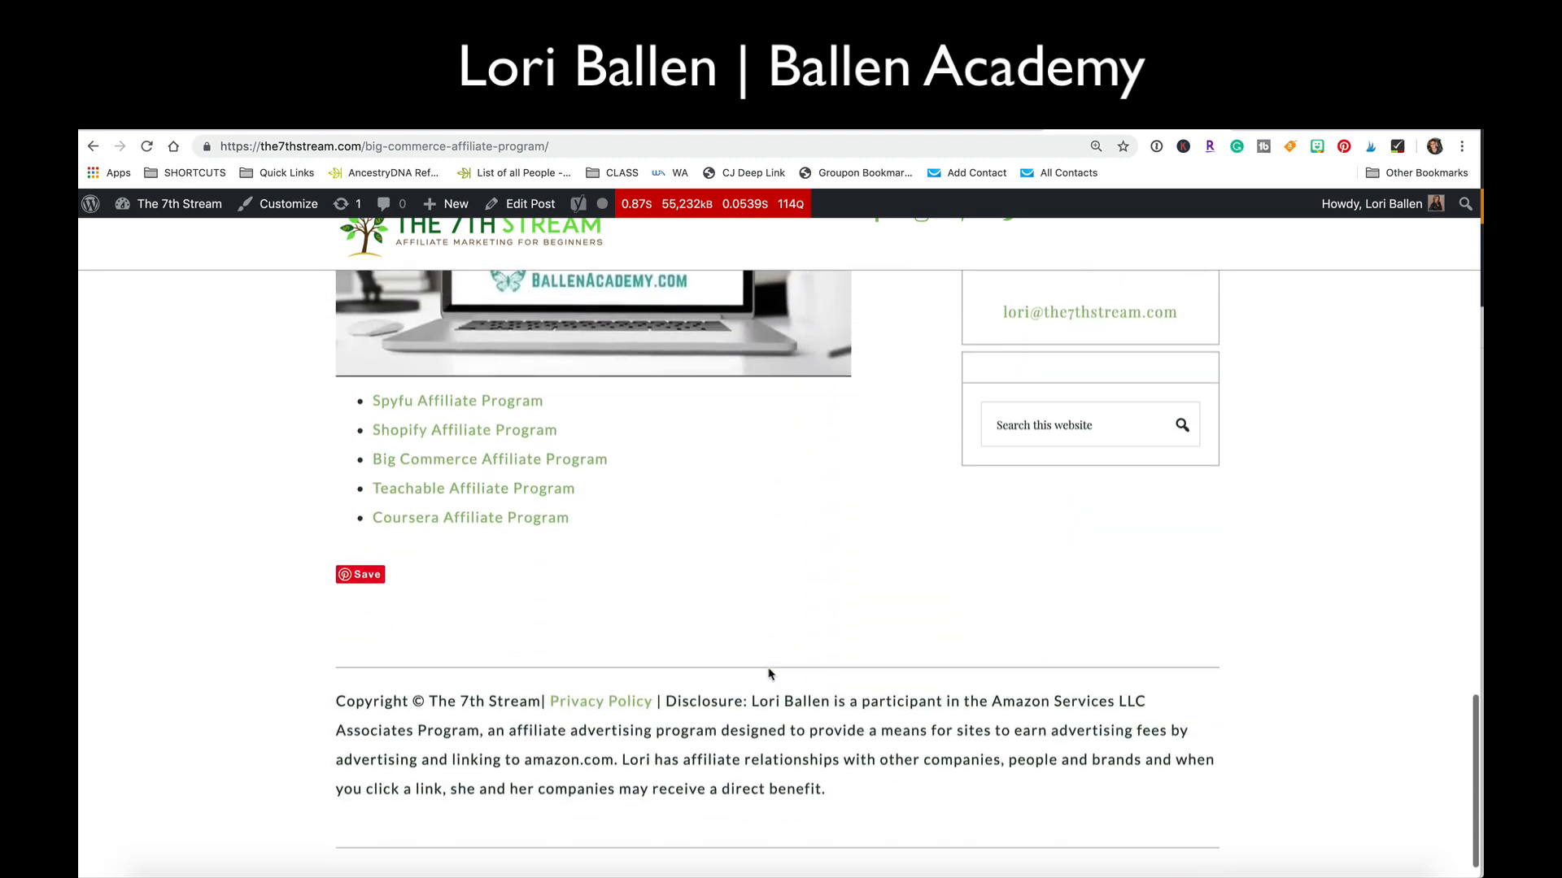
scroll(769, 673, up, 8)
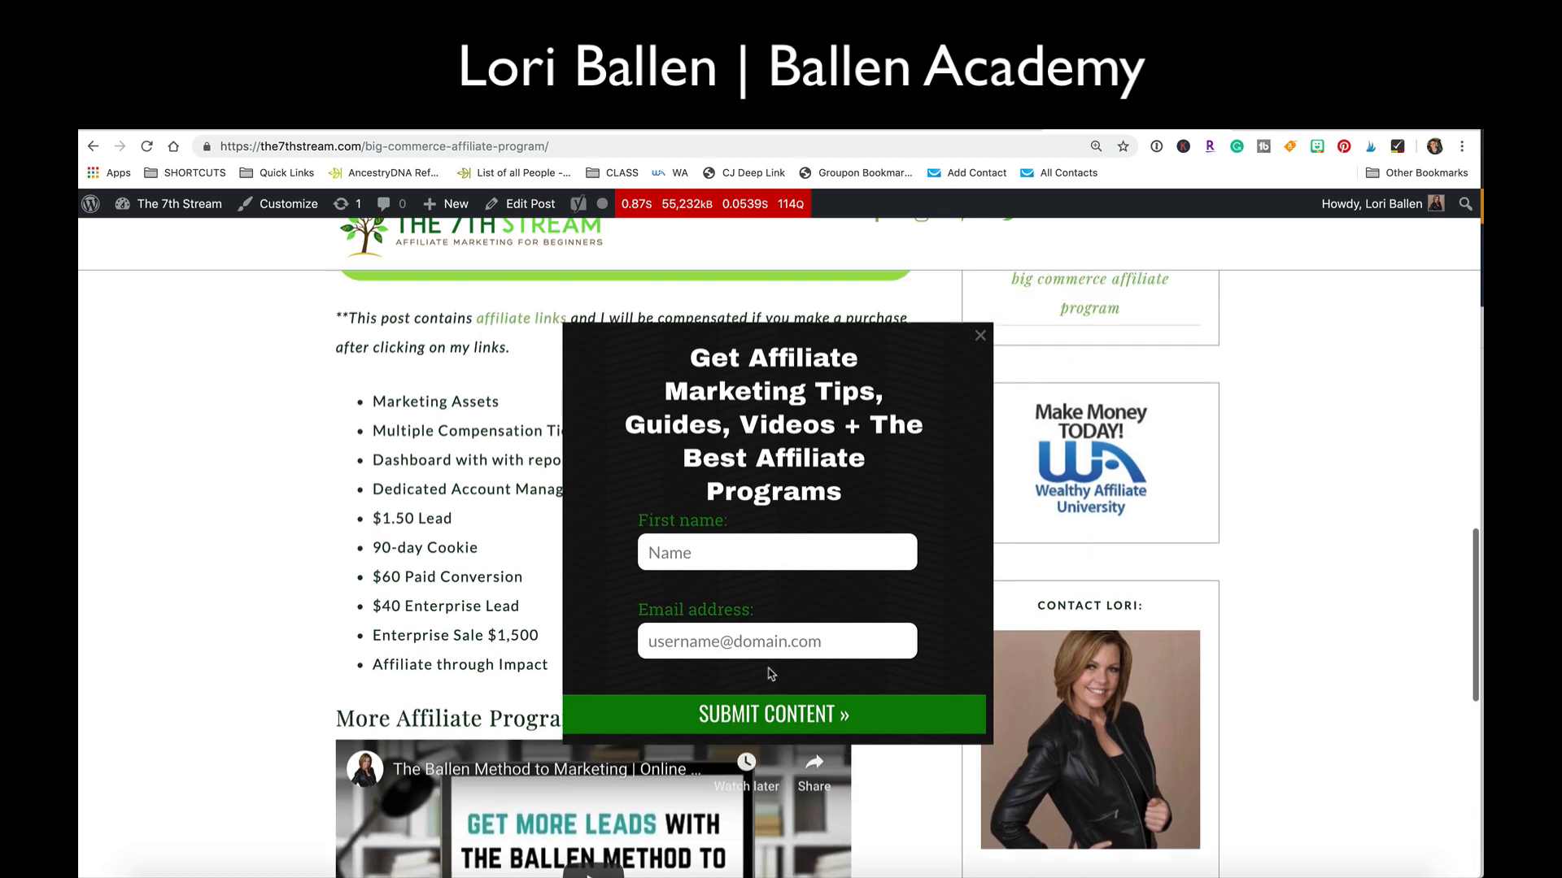
scroll(769, 673, up, 5)
scroll(769, 674, down, 3)
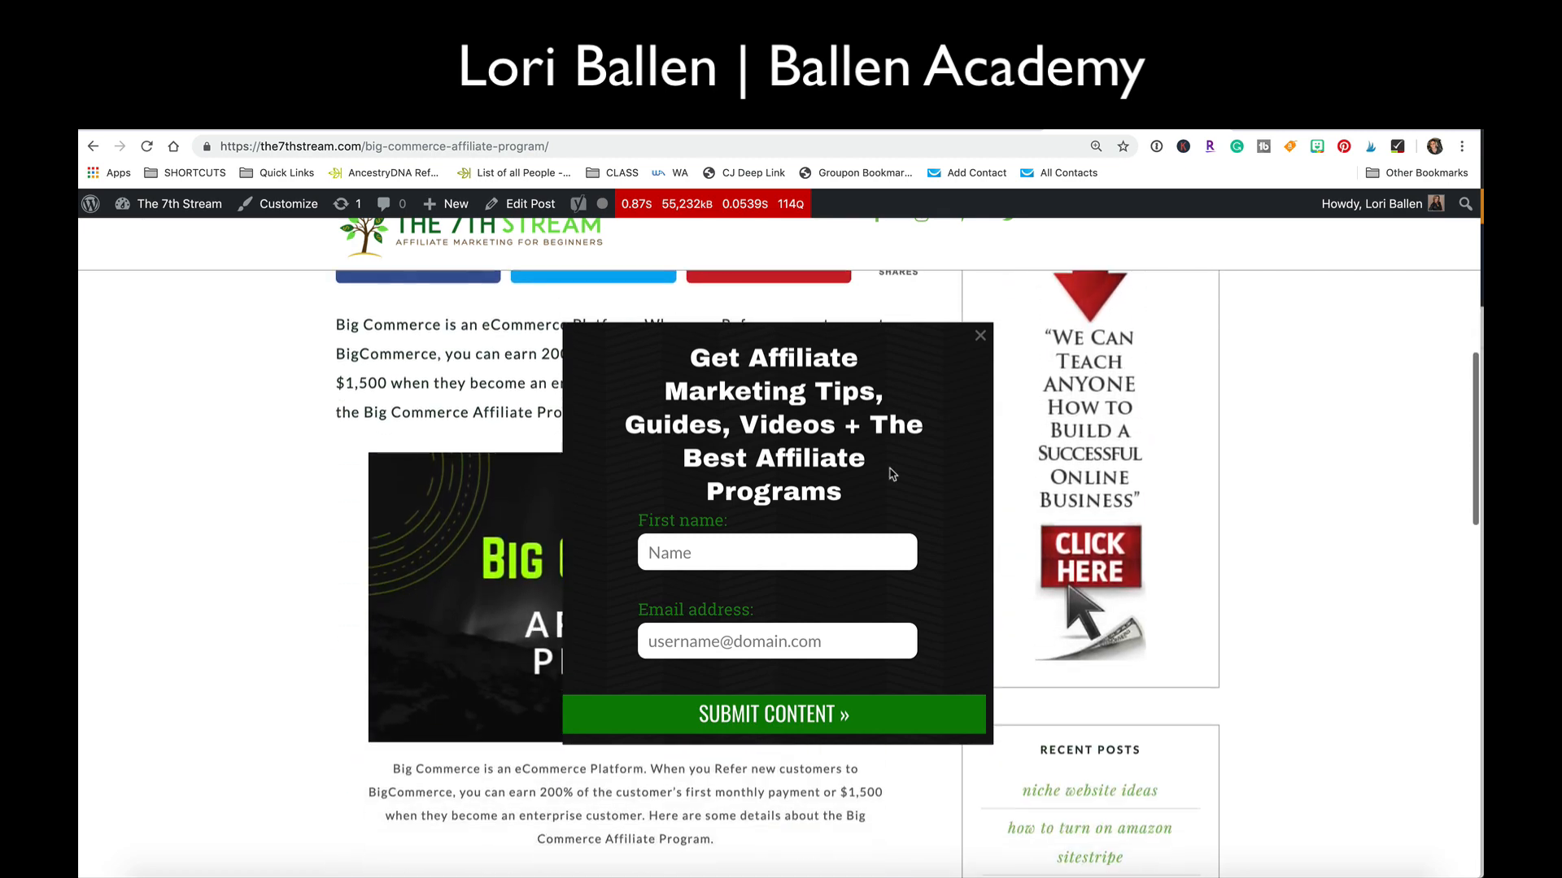
click(980, 335)
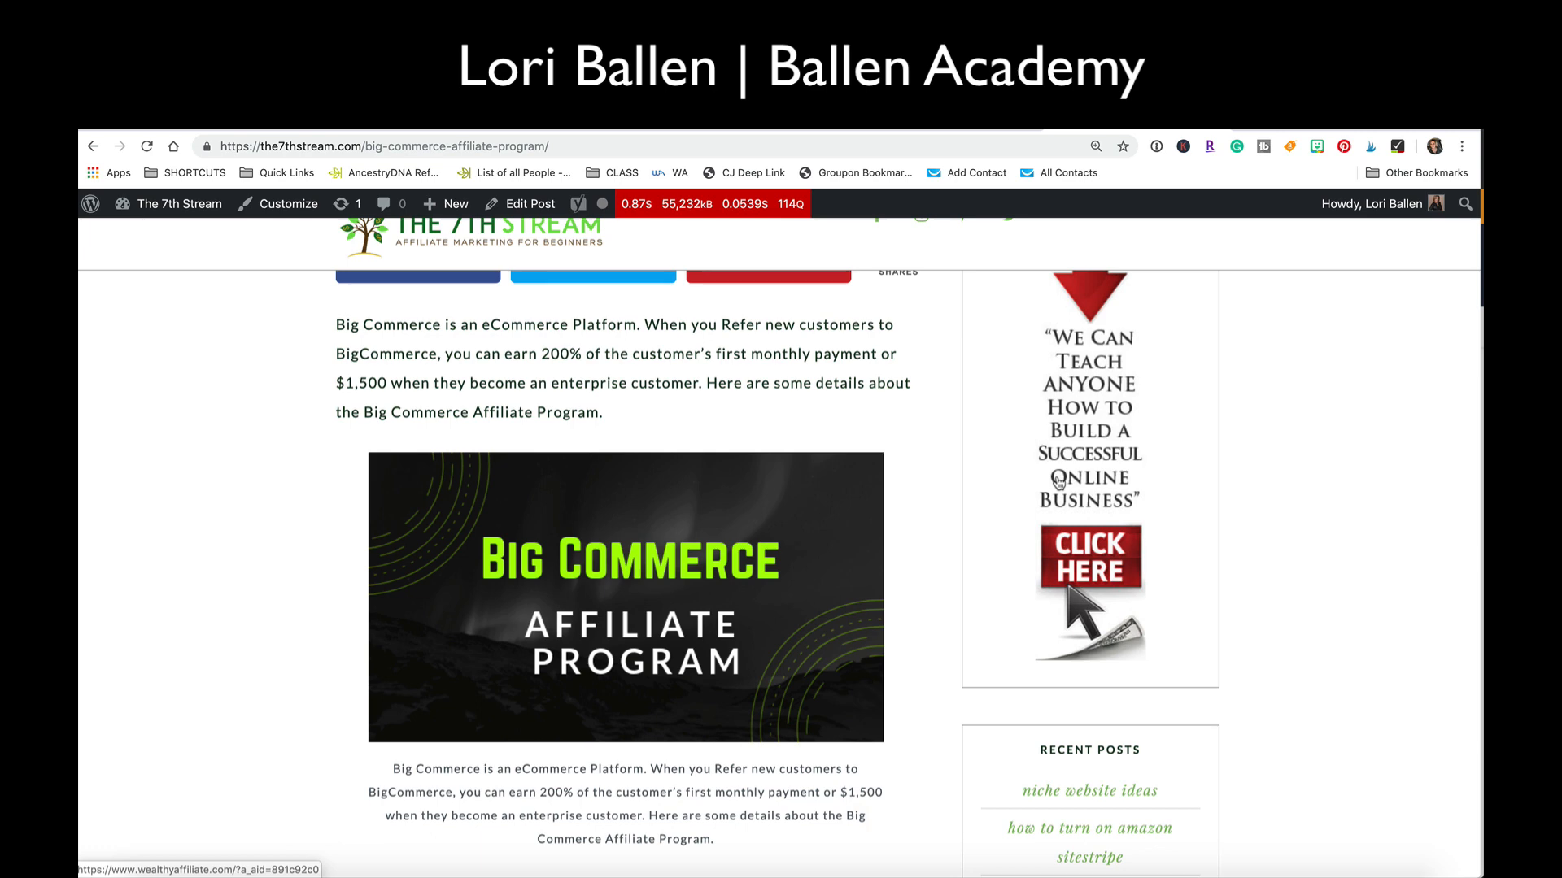
scroll(779, 559, down, 2)
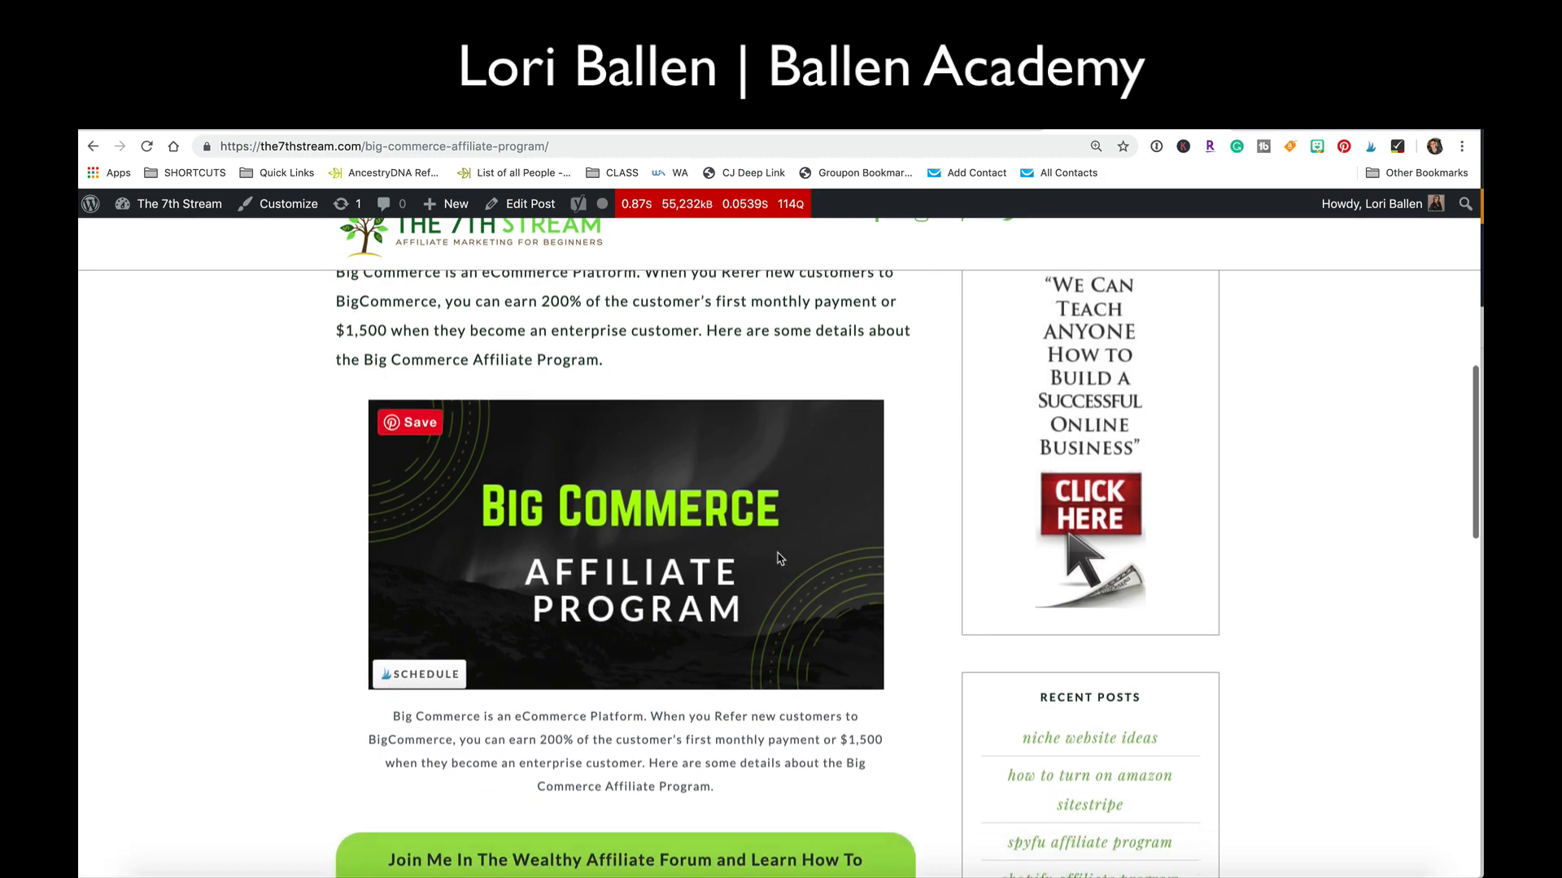
scroll(779, 559, down, 6)
scroll(778, 558, up, 1)
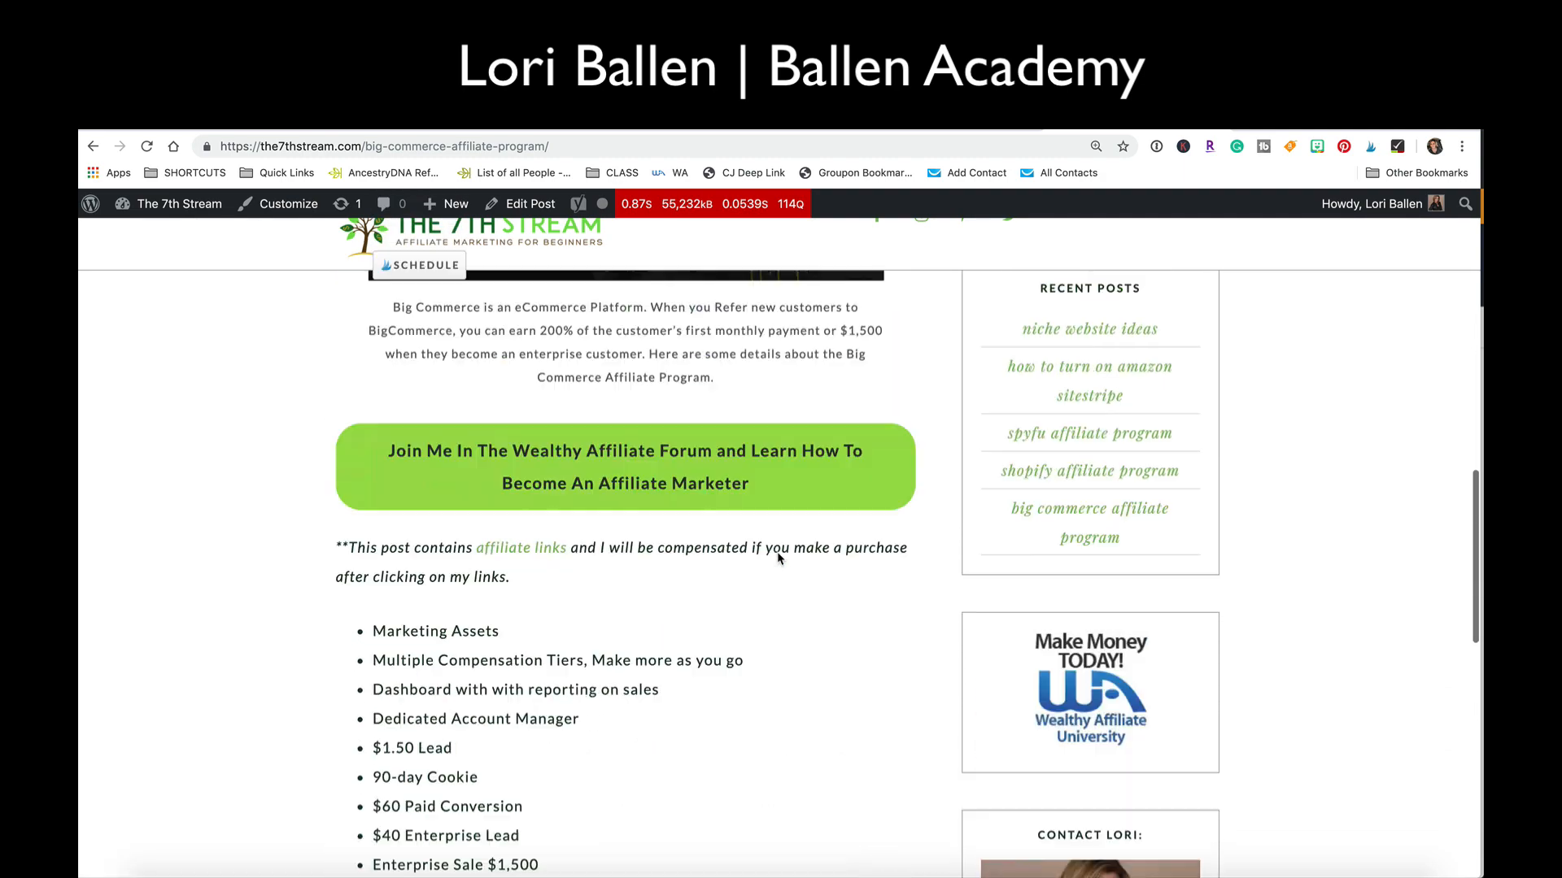
scroll(777, 551, up, 9)
scroll(777, 551, down, 5)
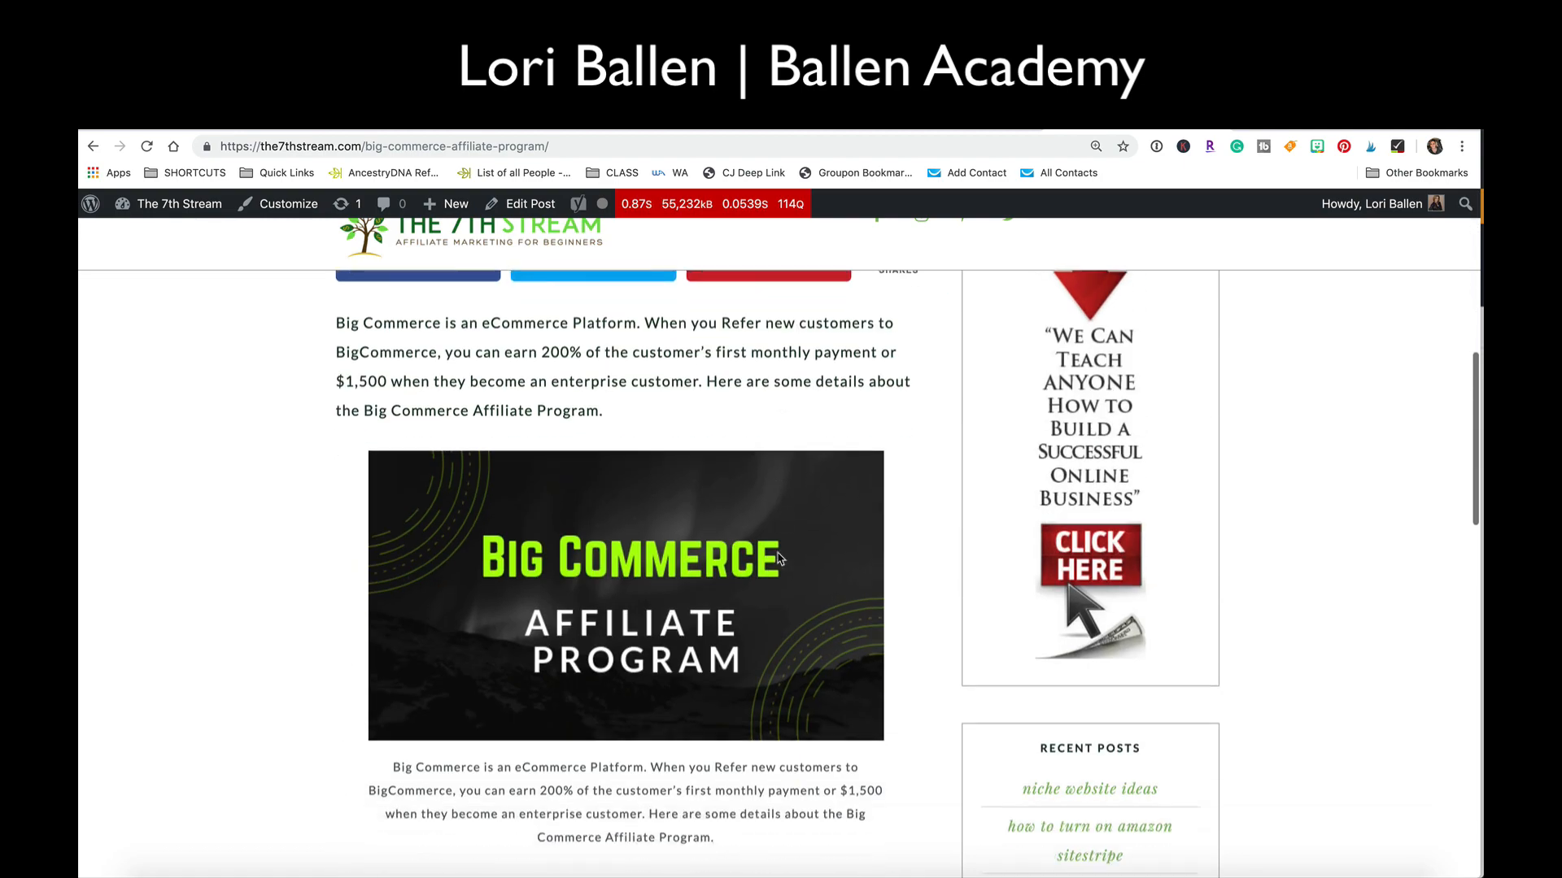
scroll(778, 552, down, 3)
scroll(778, 555, up, 9)
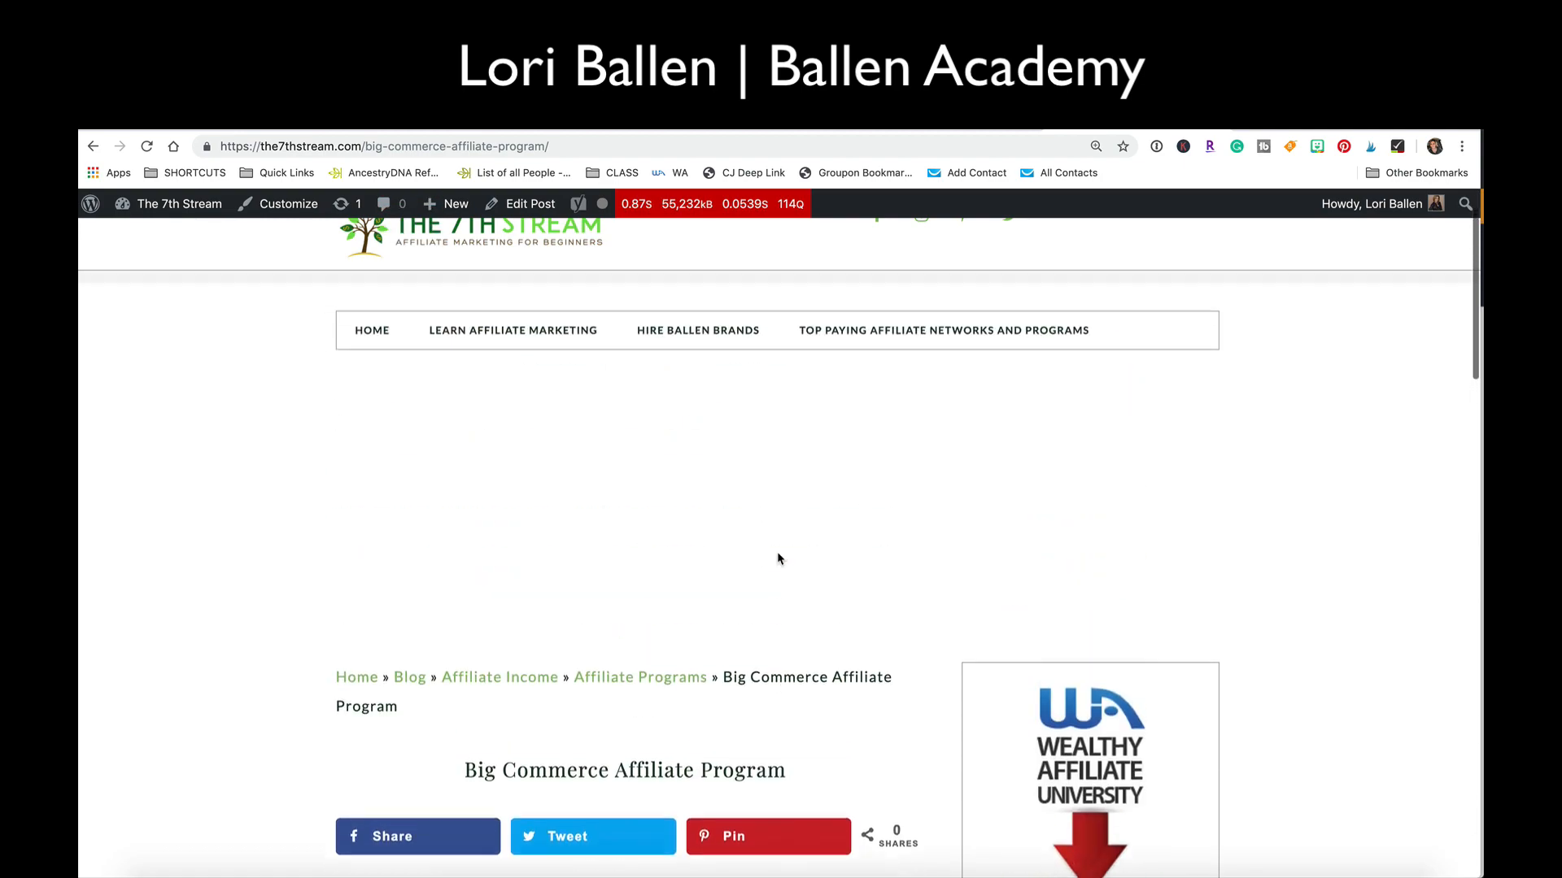
scroll(777, 558, up, 1)
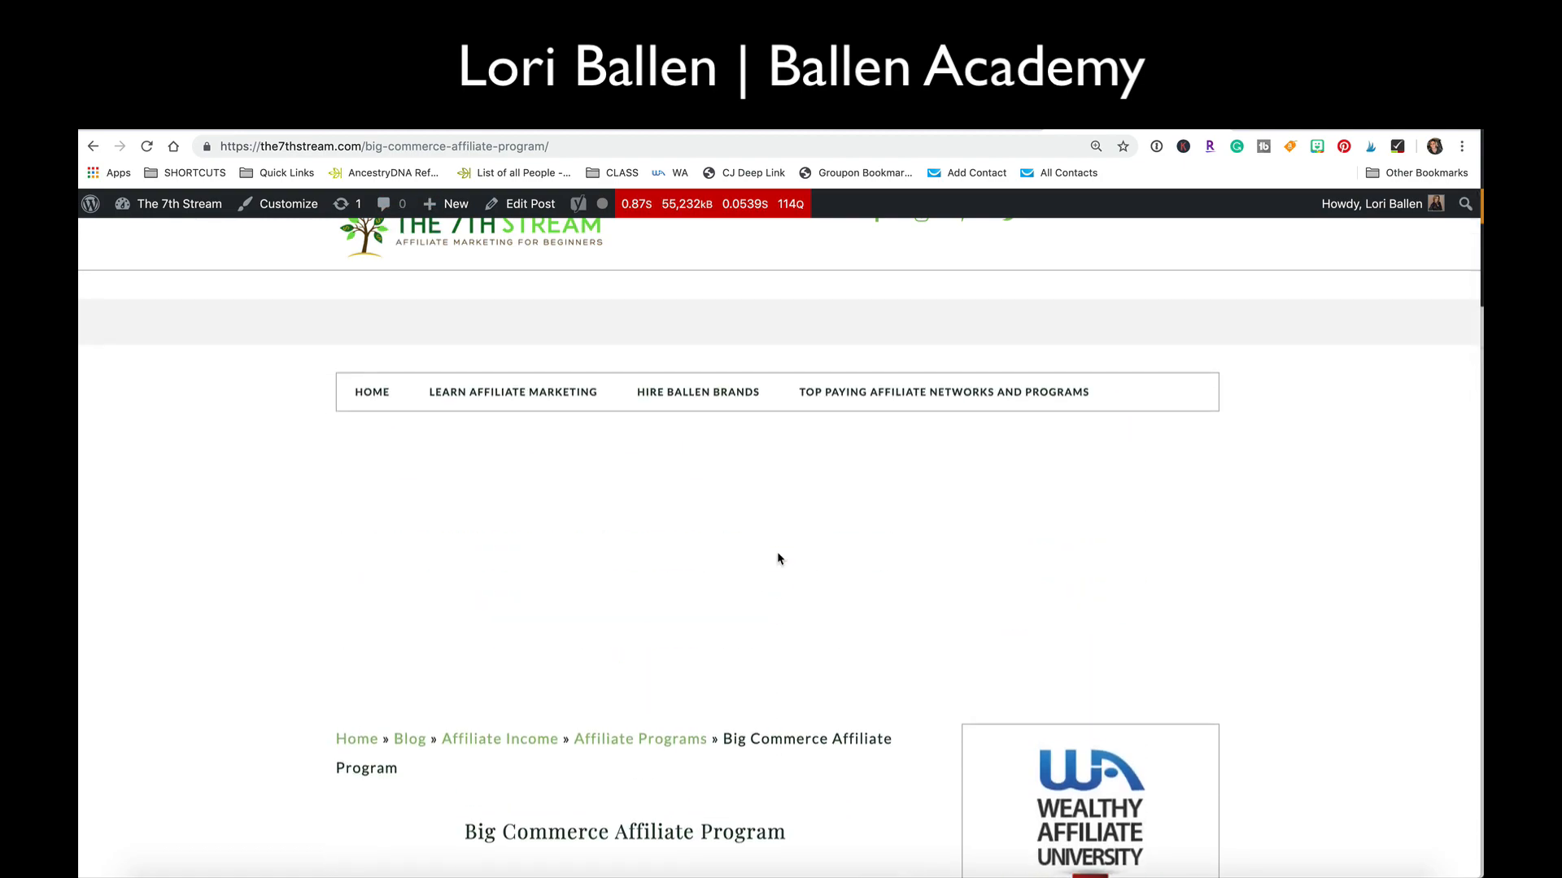
scroll(778, 558, down, 15)
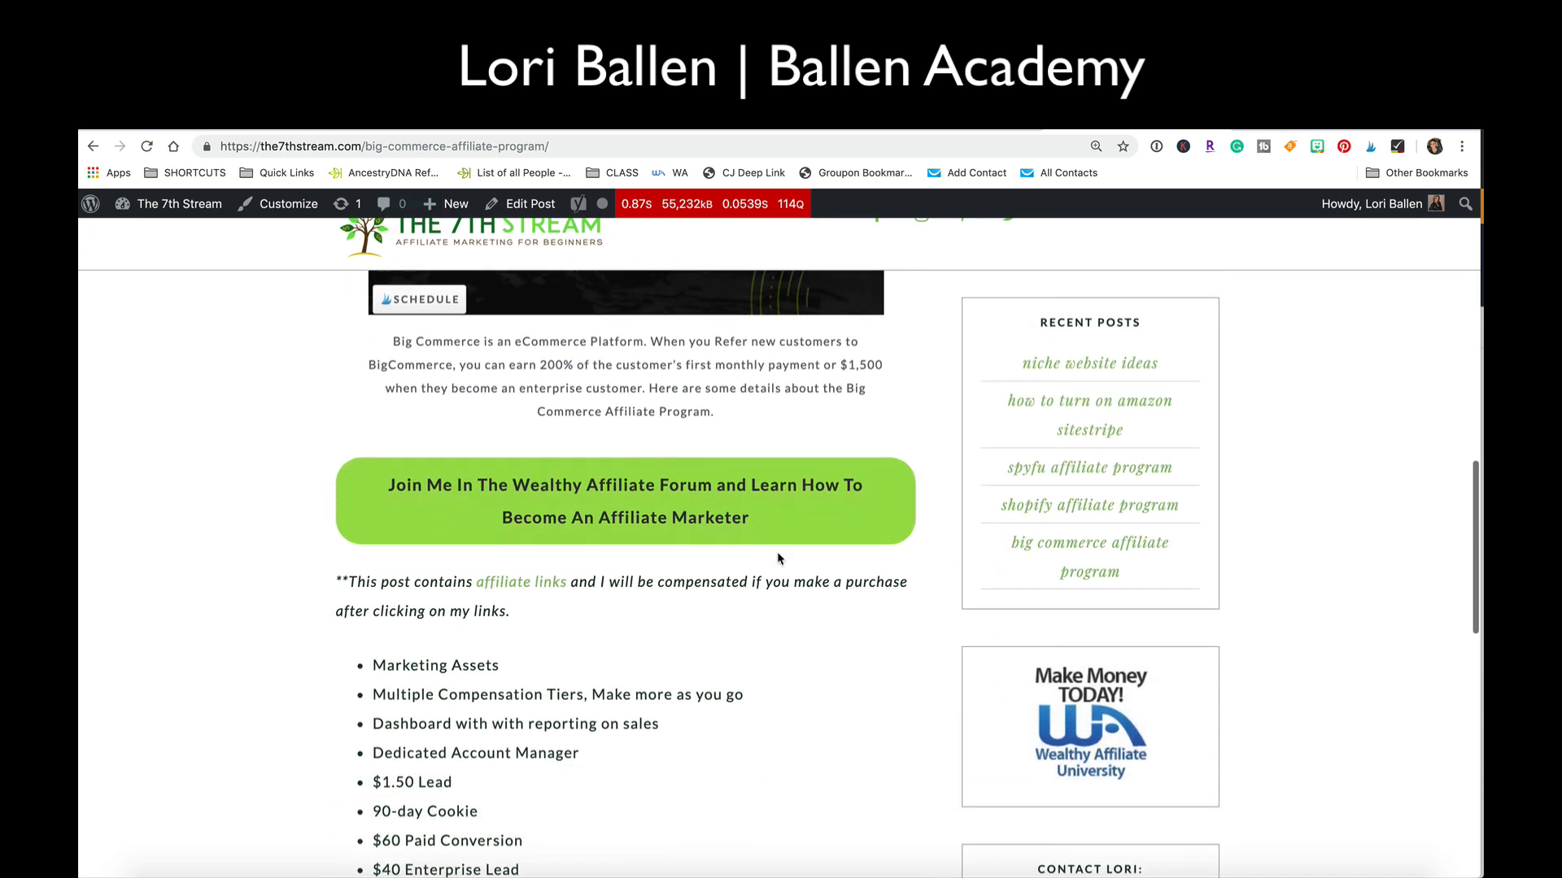
scroll(777, 554, down, 5)
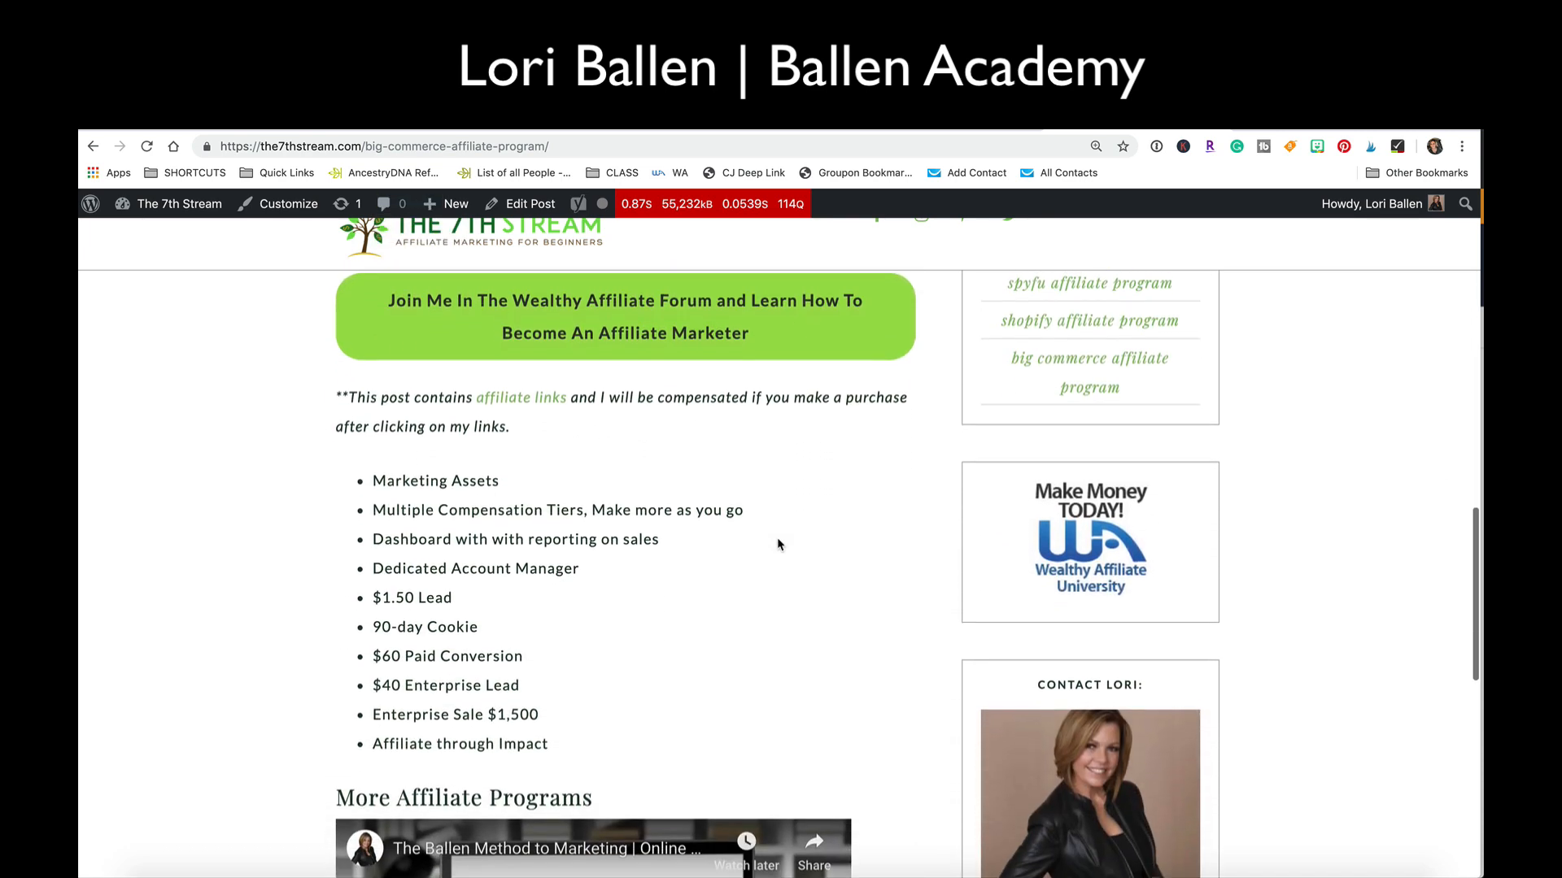
scroll(777, 544, up, 10)
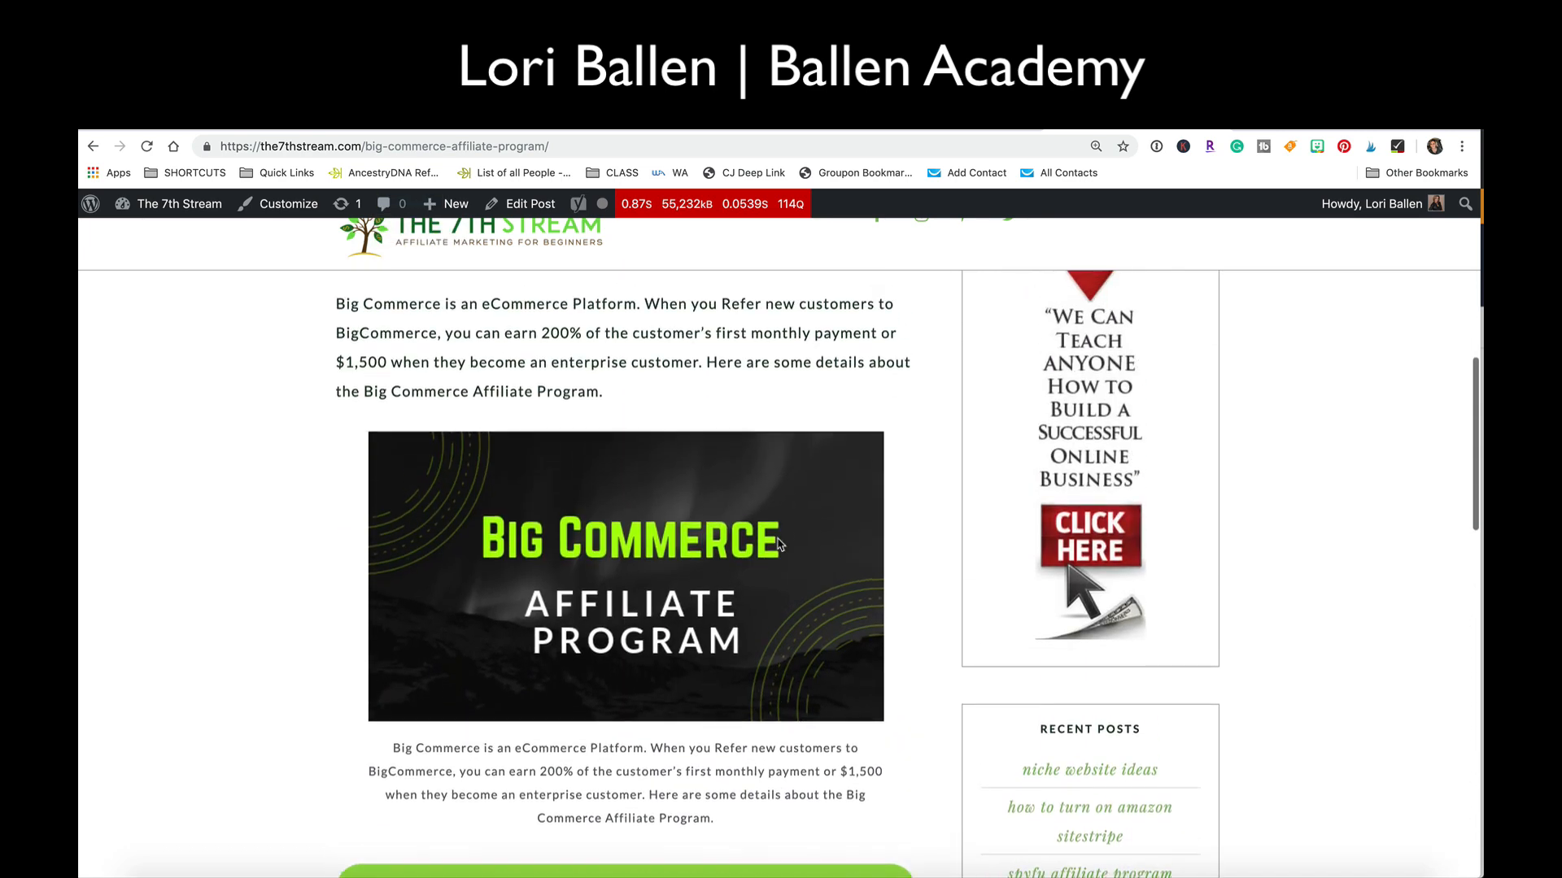
scroll(777, 544, up, 8)
scroll(777, 541, down, 6)
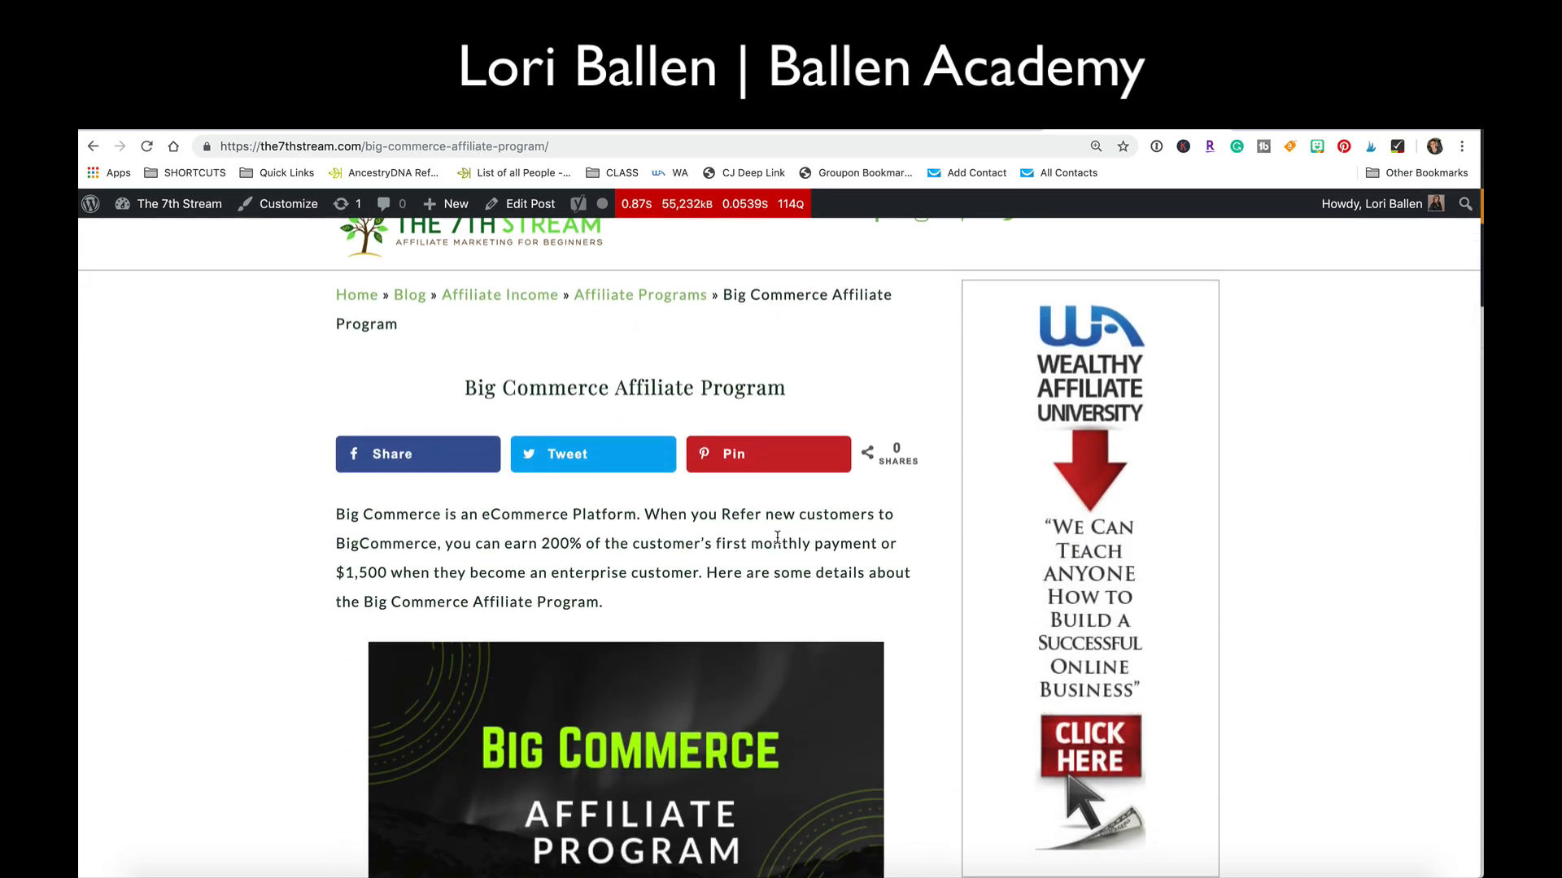
scroll(777, 538, down, 3)
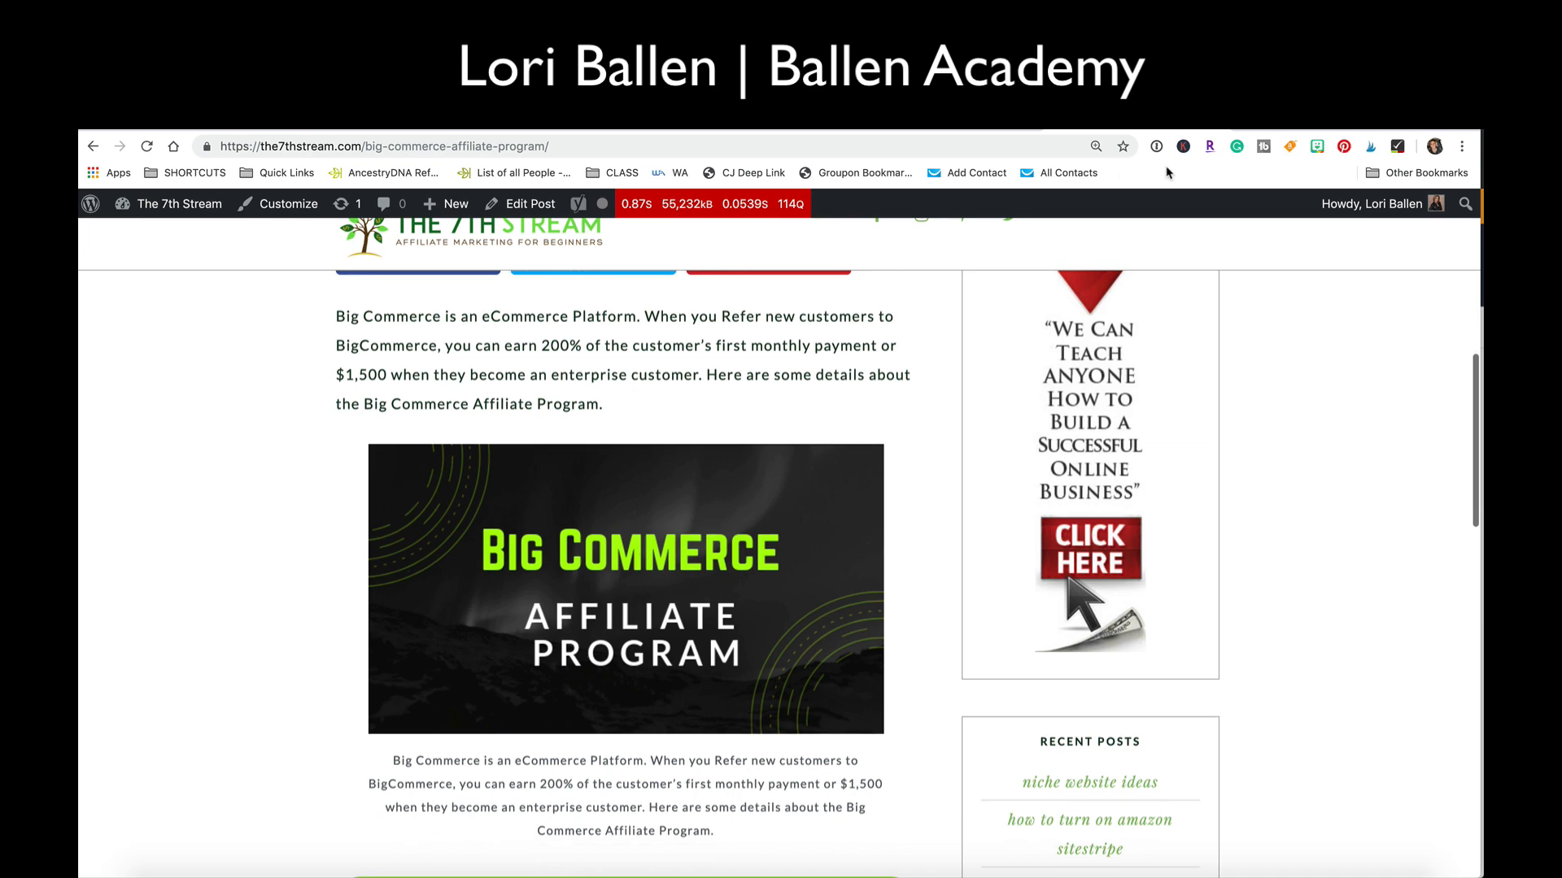